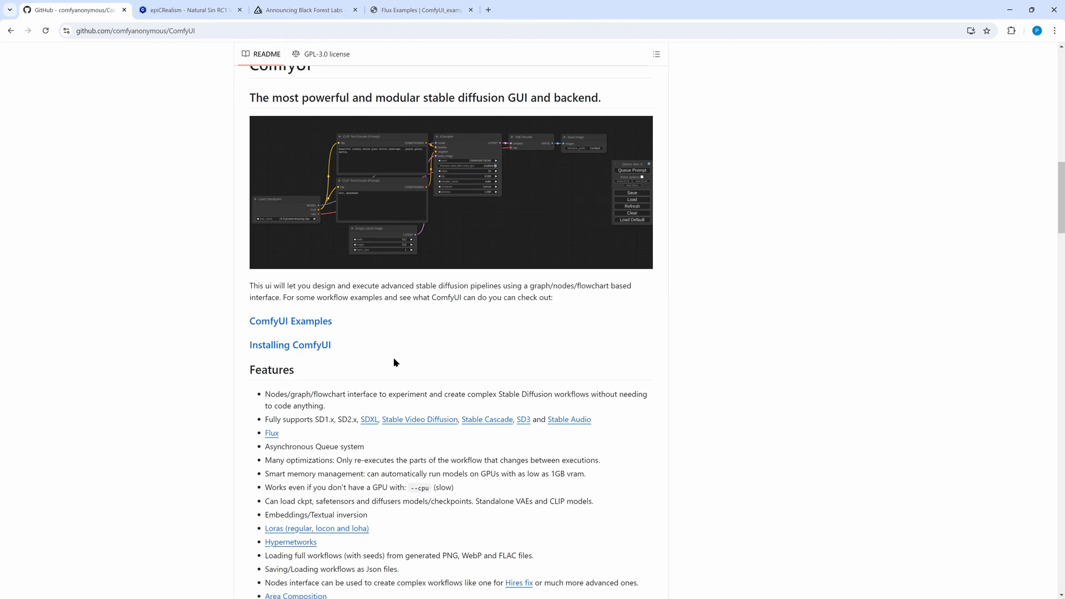
# Go to the README's ComfyUI installation section and download the portable Windows build from the direct link.
pyautogui.click(303, 349)
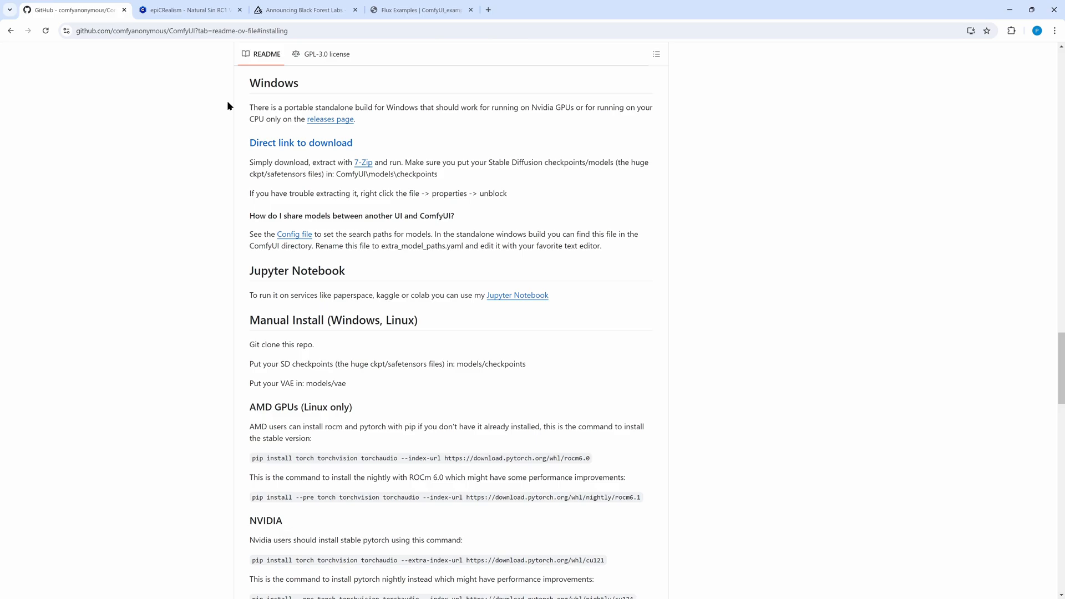
pyautogui.moveTo(252, 107); pyautogui.dragTo(428, 107)
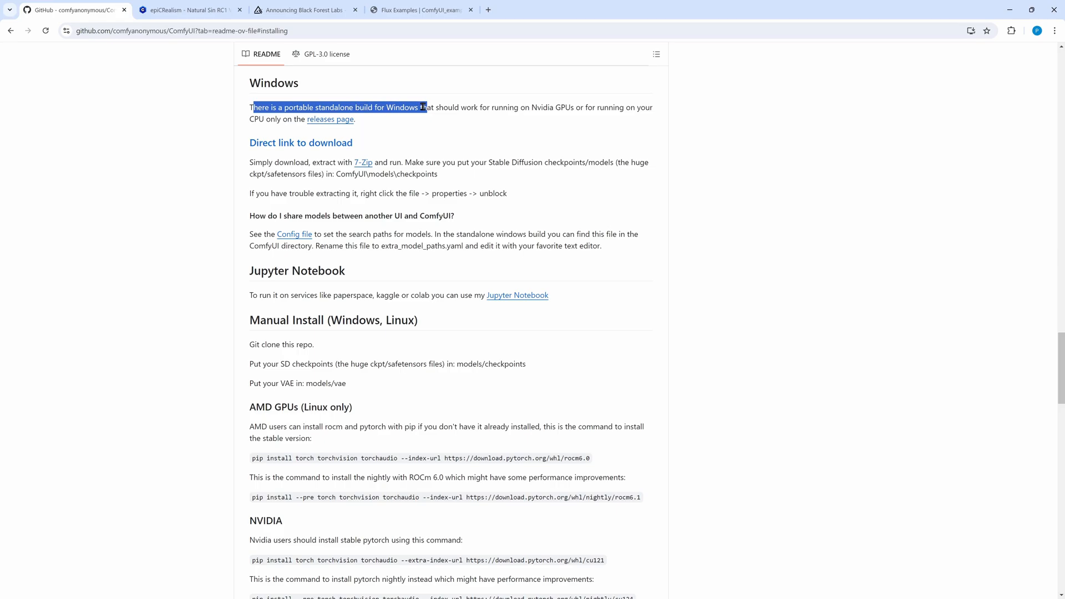
pyautogui.click(440, 105)
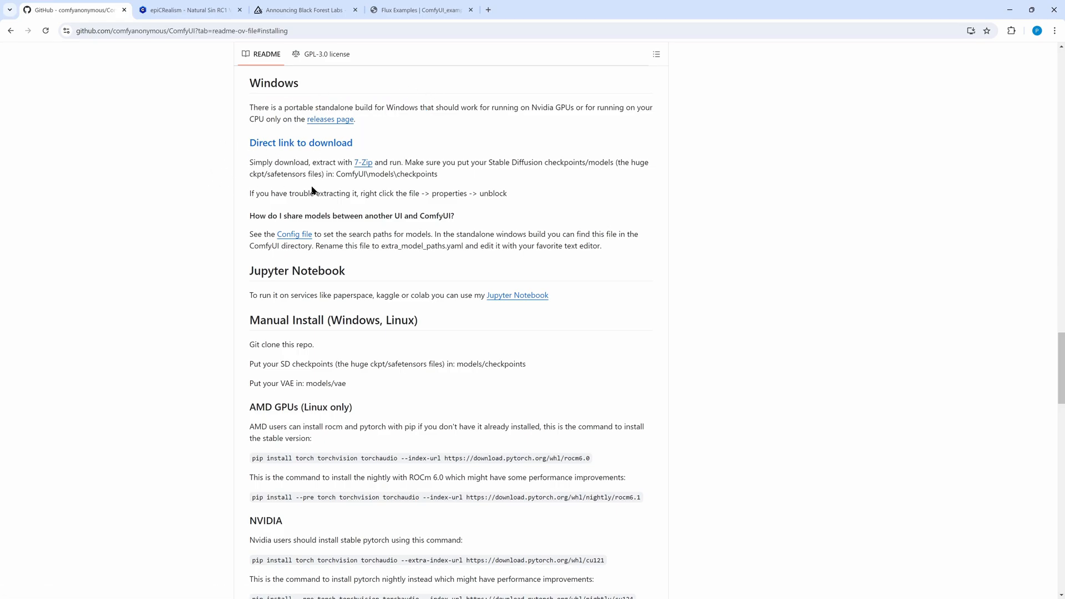
pyautogui.click(306, 145)
# Open the 7-Zip website from the Windows instructions in a separate tab, view its downloads, and close it.
pyautogui.middleClick(362, 166)
pyautogui.scroll(2, 363, 175)
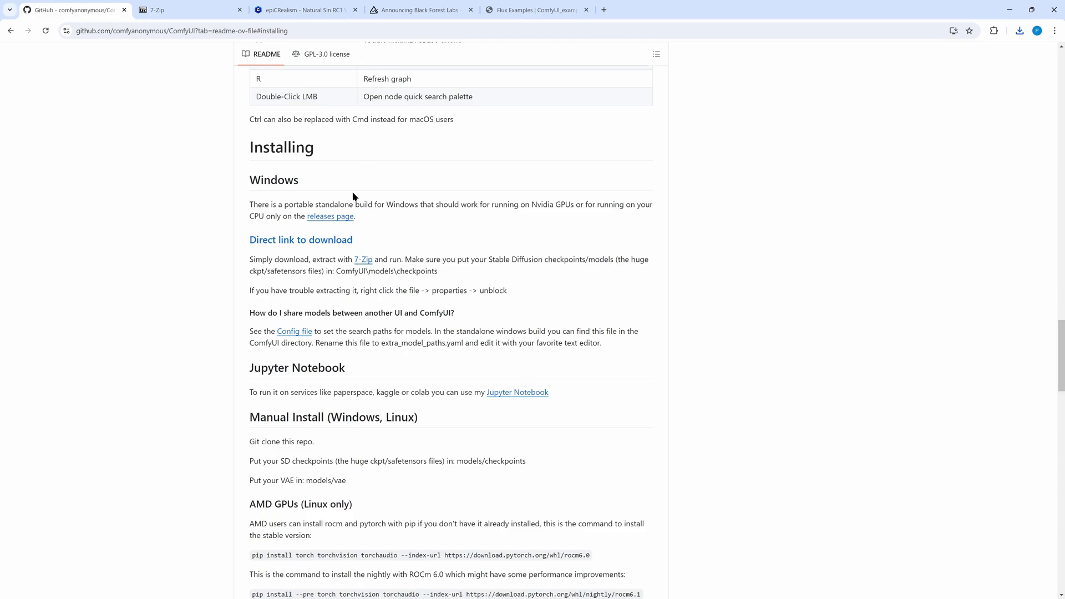
pyautogui.click(185, 17)
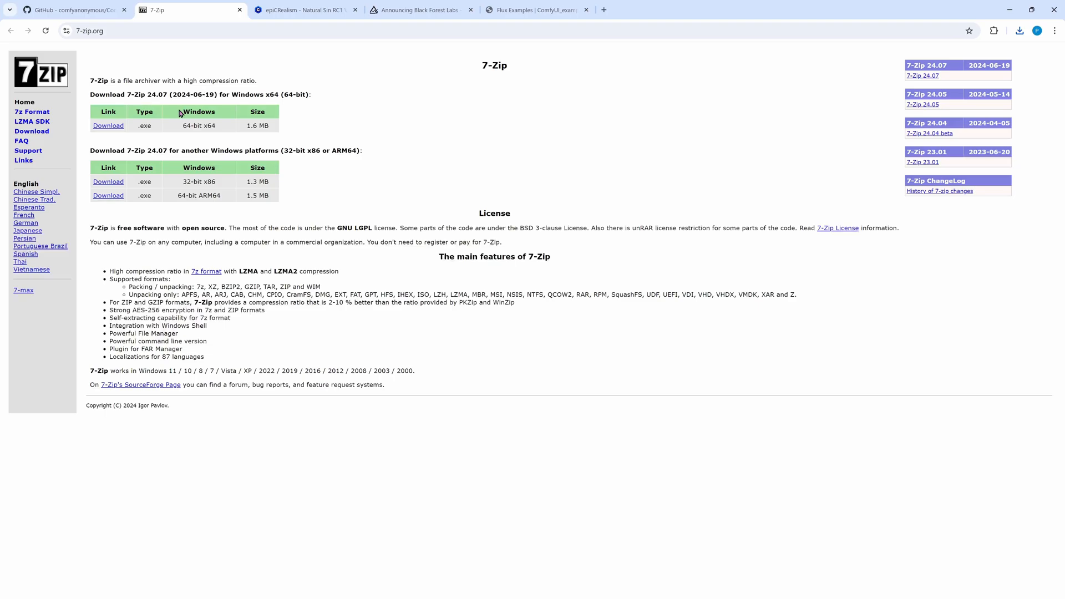
pyautogui.click(239, 10)
# Extract the ComfyUI_windows_portable folder from the downloaded 7z archive into C:\KI and delete the archive.
pyautogui.moveTo(1064, 92); pyautogui.dragTo(626, 92)
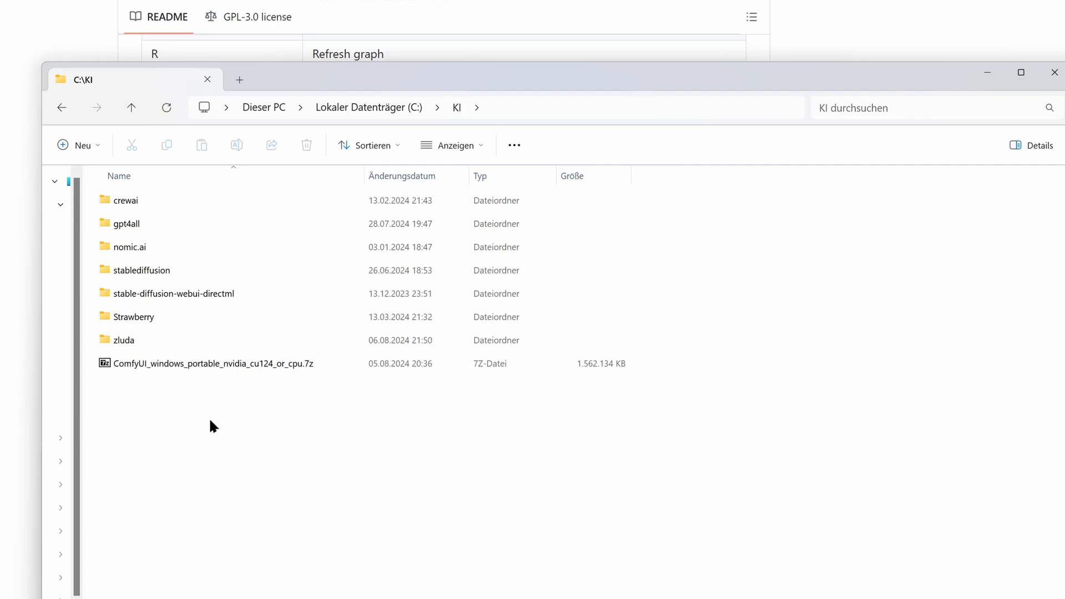
pyautogui.doubleClick(191, 364)
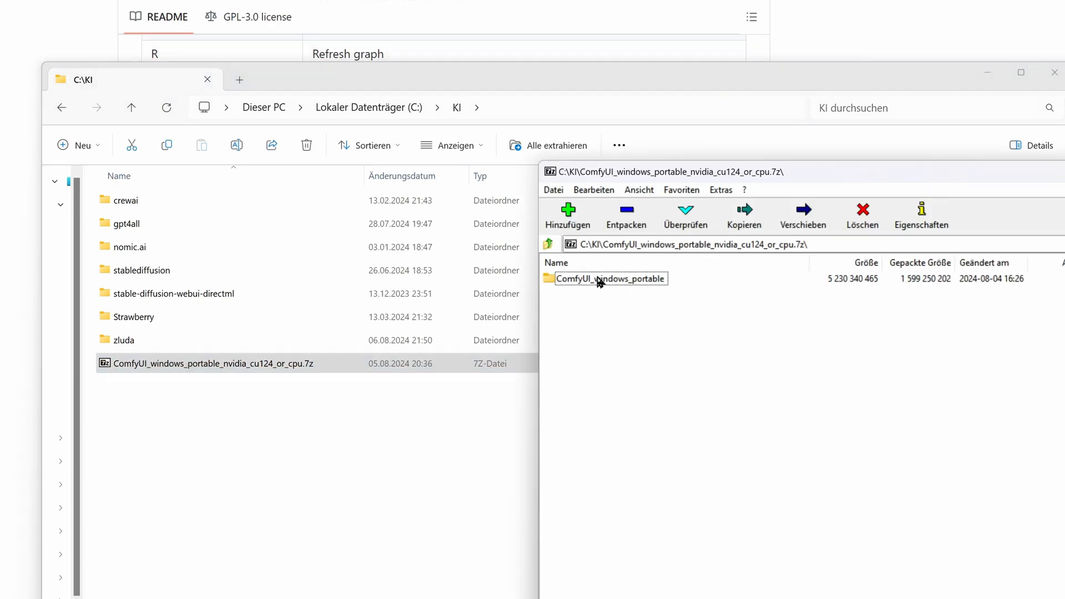
pyautogui.moveTo(600, 282); pyautogui.dragTo(146, 450)
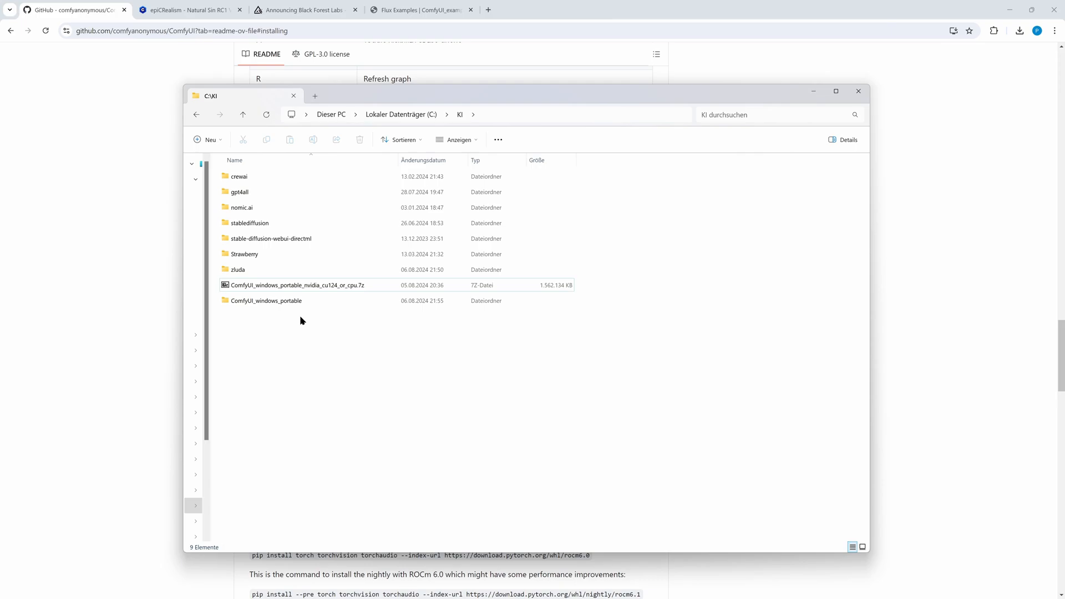
pyautogui.click(310, 287)
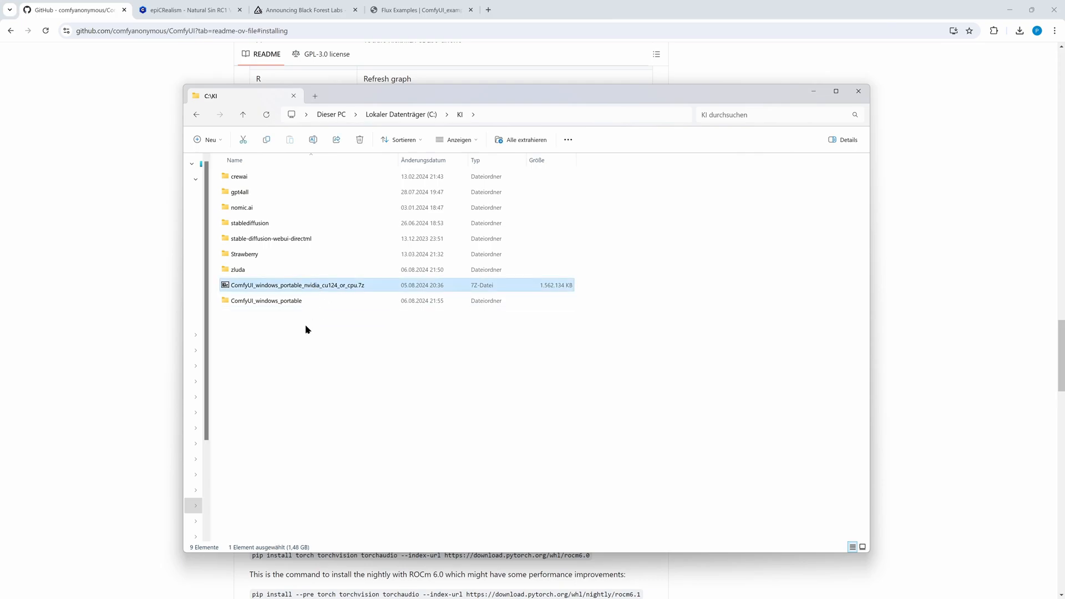
pyautogui.press('Delete')
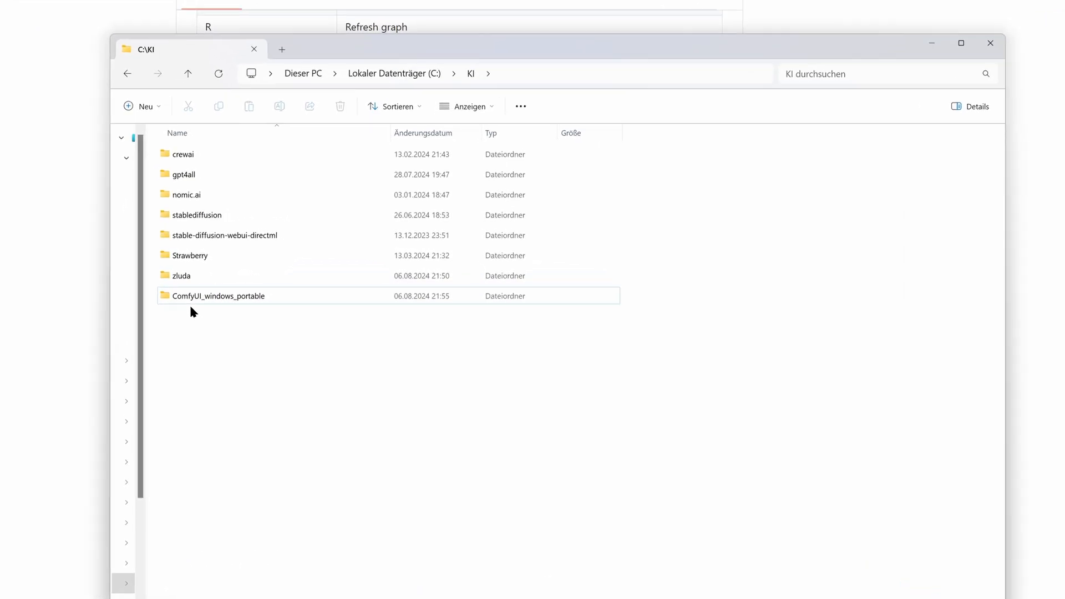
# Run update_comfyui.bat from the update folder inside ComfyUI_windows_portable.
pyautogui.doubleClick(234, 295)
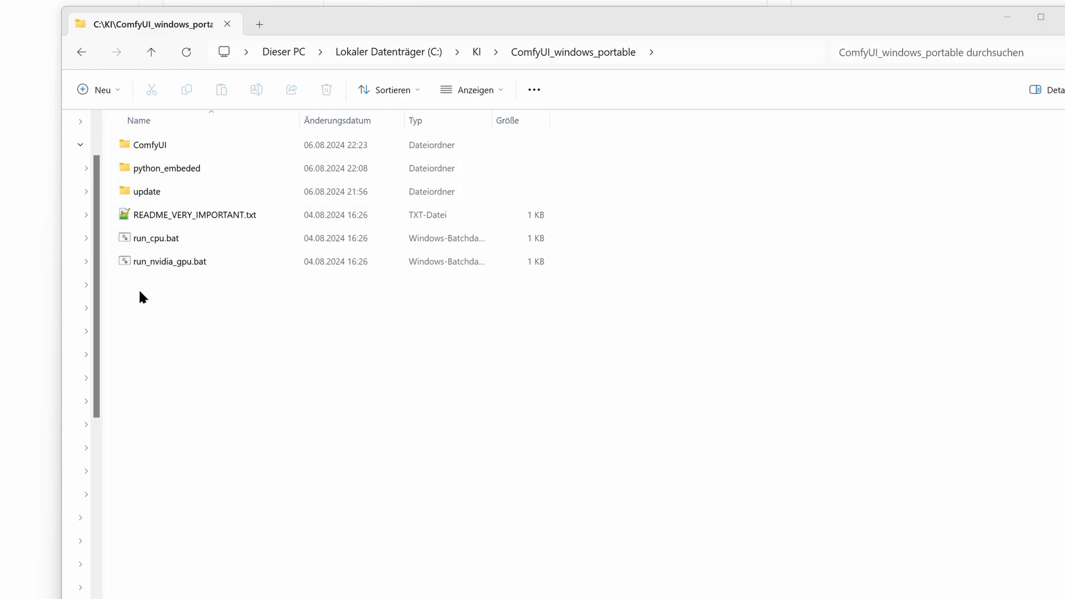
pyautogui.doubleClick(145, 191)
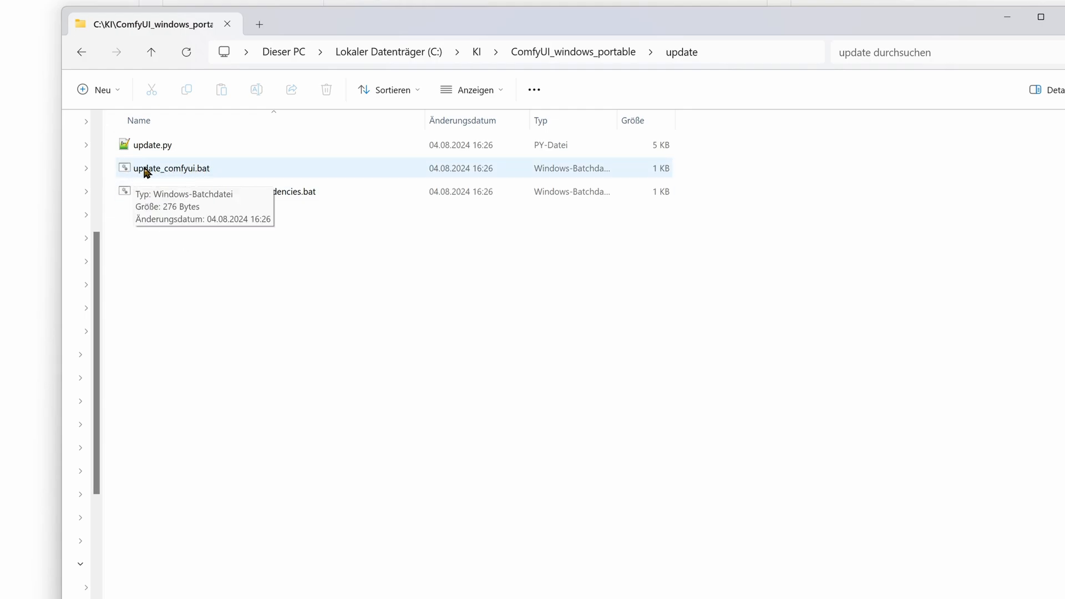
pyautogui.click(161, 169)
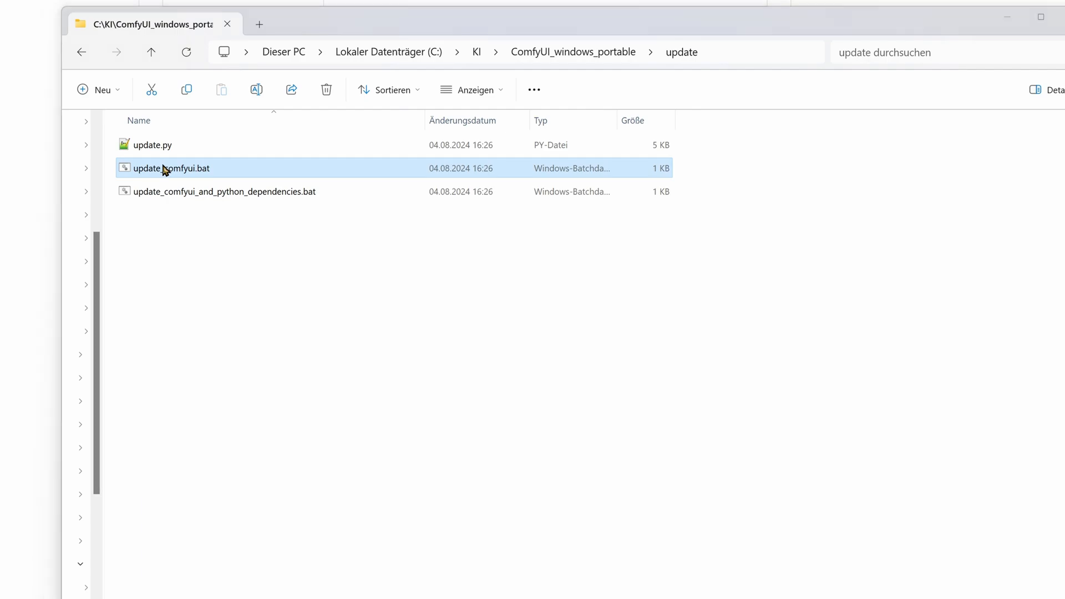
pyautogui.doubleClick(175, 172)
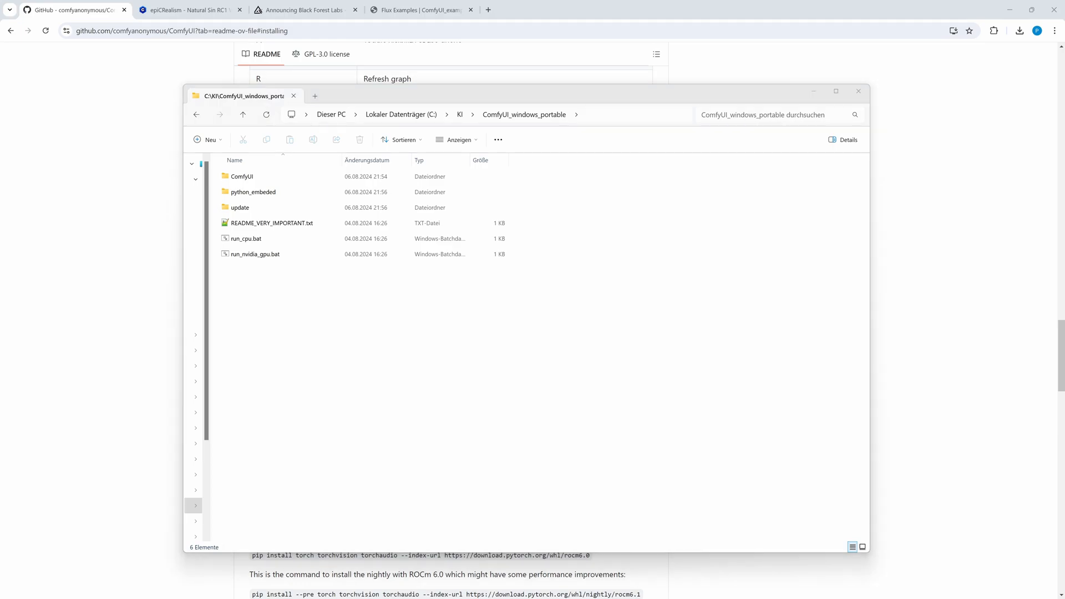
# Switch to the Command Prompt, change to C:\KI\ComfyUI_windows_portable and list its contents.
pyautogui.moveTo(1064, 282); pyautogui.dragTo(807, 238)
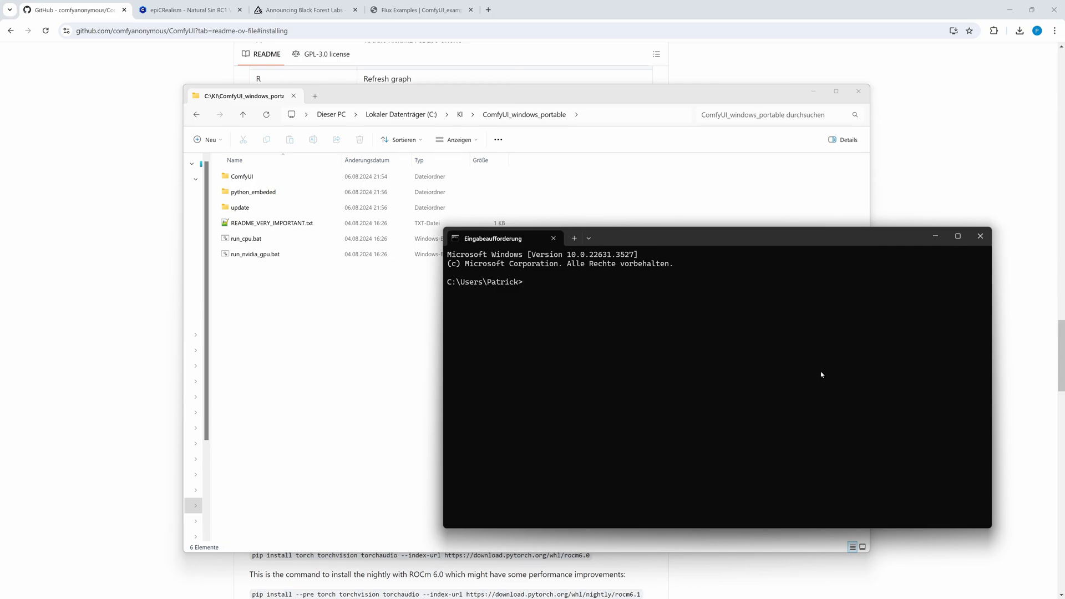
pyautogui.write('cd \\ki')
pyautogui.press('Return')
pyautogui.write('cd Co')
pyautogui.press('Tab')
pyautogui.press('Return')
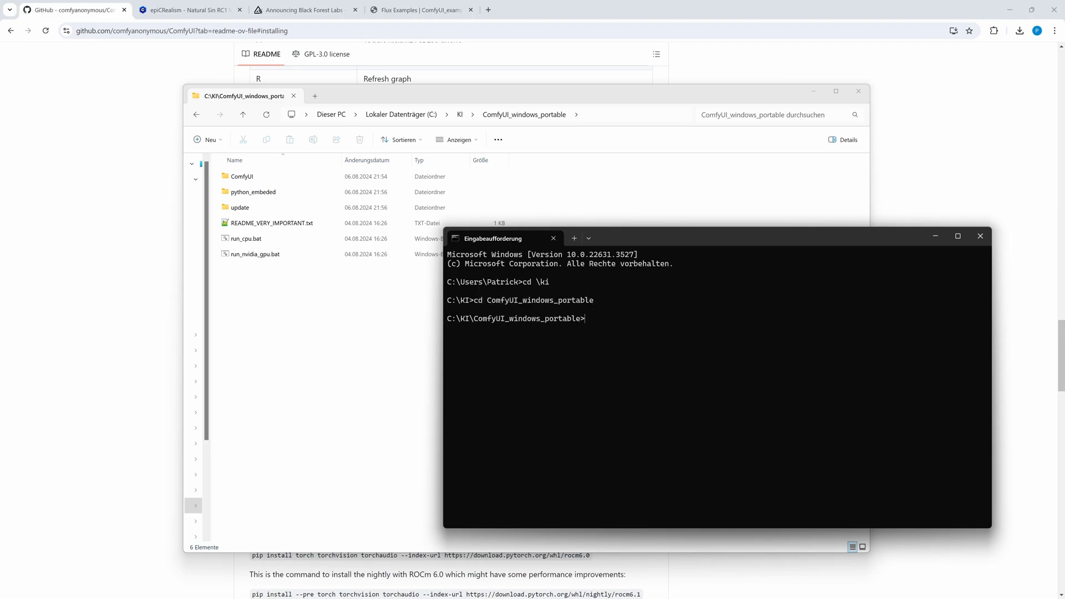
pyautogui.write('dir')
pyautogui.press('Return')
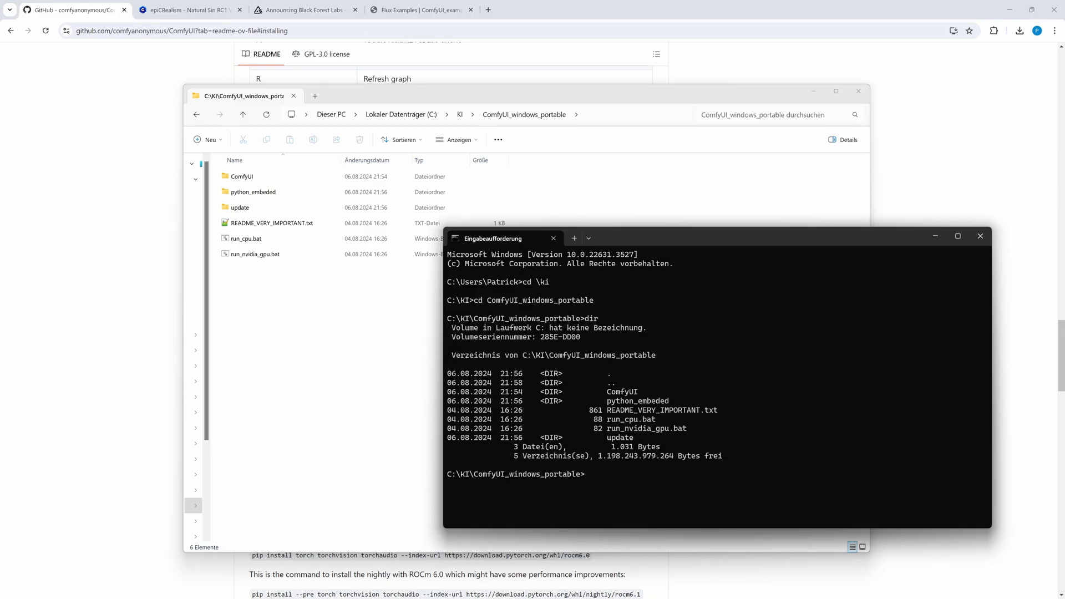
# Copy run_cpu.bat to a new file named run_directml.bat in the same folder.
pyautogui.write('copy ru')
pyautogui.press('Tab')
pyautogui.write('ru')
pyautogui.press('Tab')
pyautogui.press('BackSpace')
pyautogui.press('BackSpace')
pyautogui.press('BackSpace')
pyautogui.press('BackSpace')
pyautogui.press('BackSpace')
pyautogui.press('BackSpace')
pyautogui.press('BackSpace')
pyautogui.write('directml.bat')
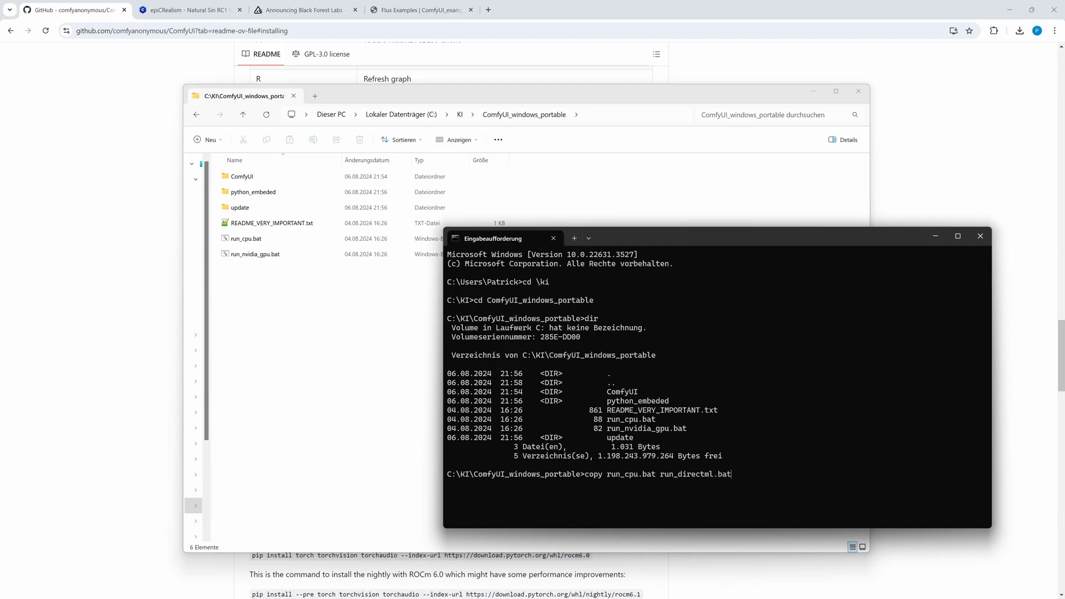
pyautogui.press('Return')
# Open run_directml.bat in Notepad from the Command Prompt.
pyautogui.write('notepad')
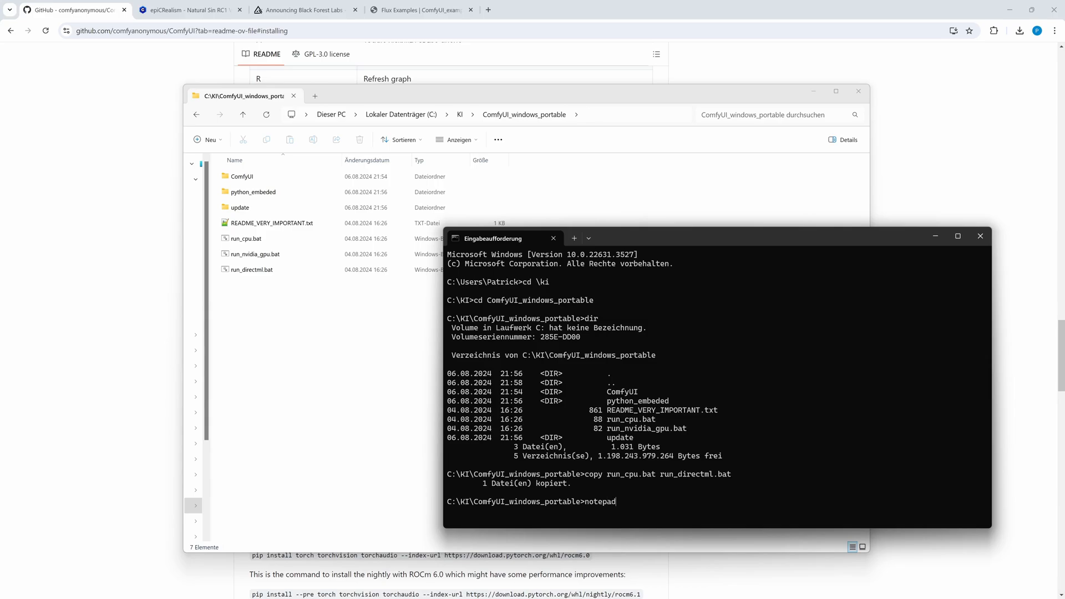
pyautogui.write(' ru')
pyautogui.press('Tab')
pyautogui.press('Tab')
pyautogui.press('Return')
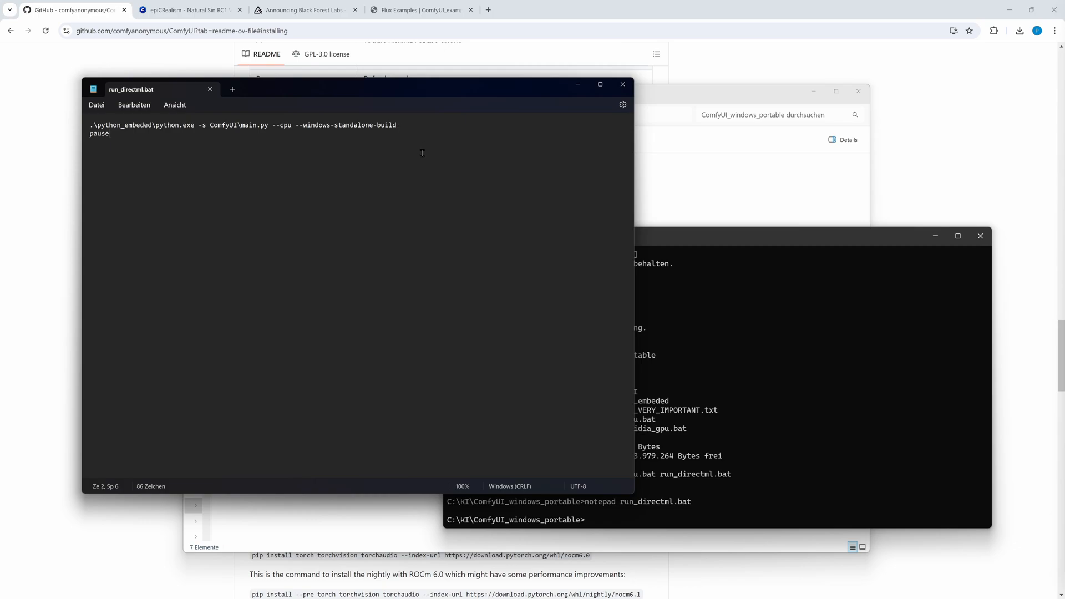
# Replace the CPU launch line with ".\python_embeded\python.exe -s ComfyUI\main.py --directml --lowvram --windows-standalone-build --use-split-cross-attention".
pyautogui.press('Up')
pyautogui.press('Return')
pyautogui.write('.\\python_embeded\\python.exe -s ComfyUI\\main.py --directml --lowvram --windows-standalone-build --use-split-cross-attention')
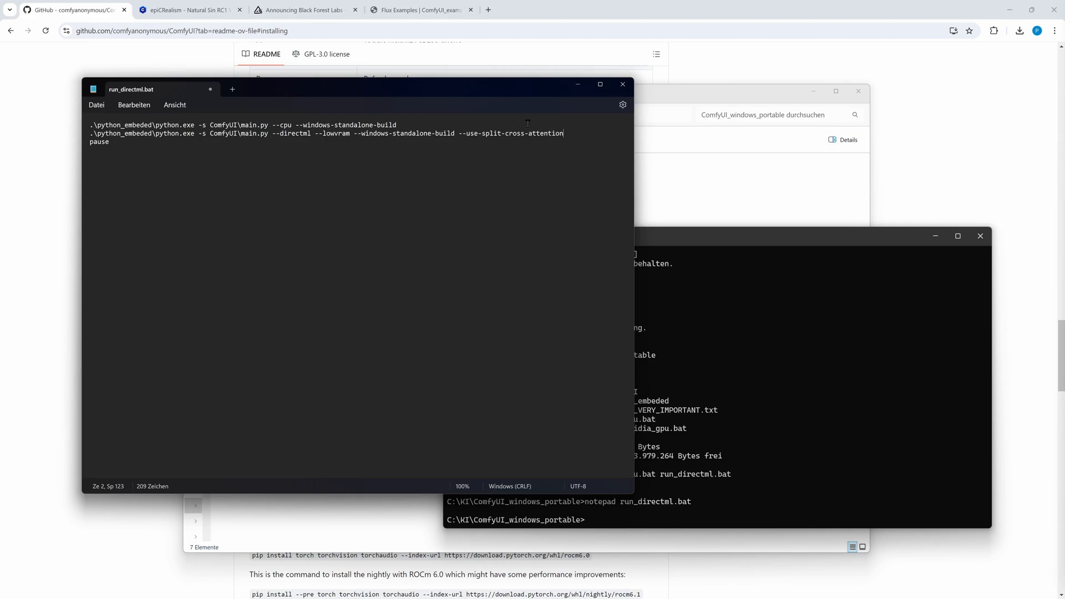
pyautogui.hotkey('ctrl', 'Home')
pyautogui.hotkey('shift', 'Down')
pyautogui.press('Delete')
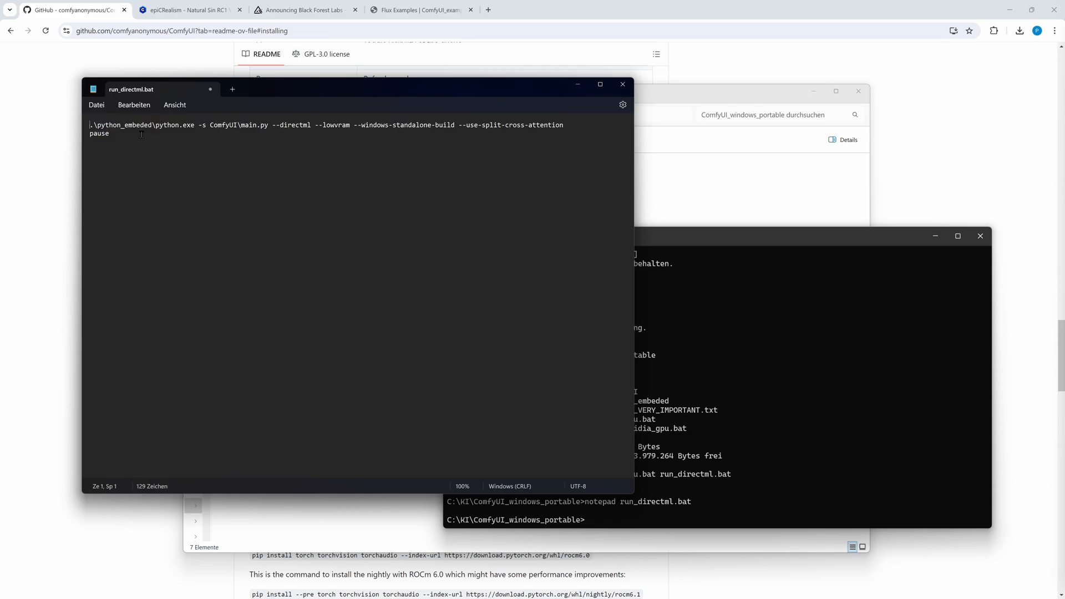
# Save run_directml.bat and close Notepad.
pyautogui.click(97, 105)
pyautogui.click(124, 168)
pyautogui.click(619, 85)
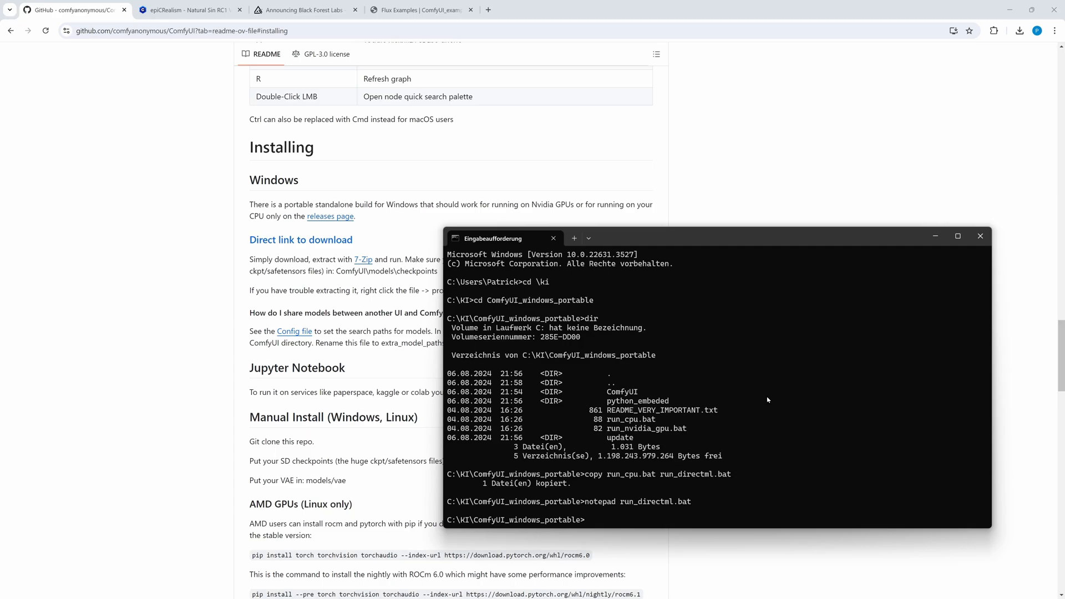
# Install pip for the embedded Python by running ".\python_embeded\python.exe .\python_embeded\get-pip.py" in the Command Prompt.
pyautogui.click(744, 370)
pyautogui.write('.\\python_embeded\\python.exe .\\python_embeded\\get-pip.py')
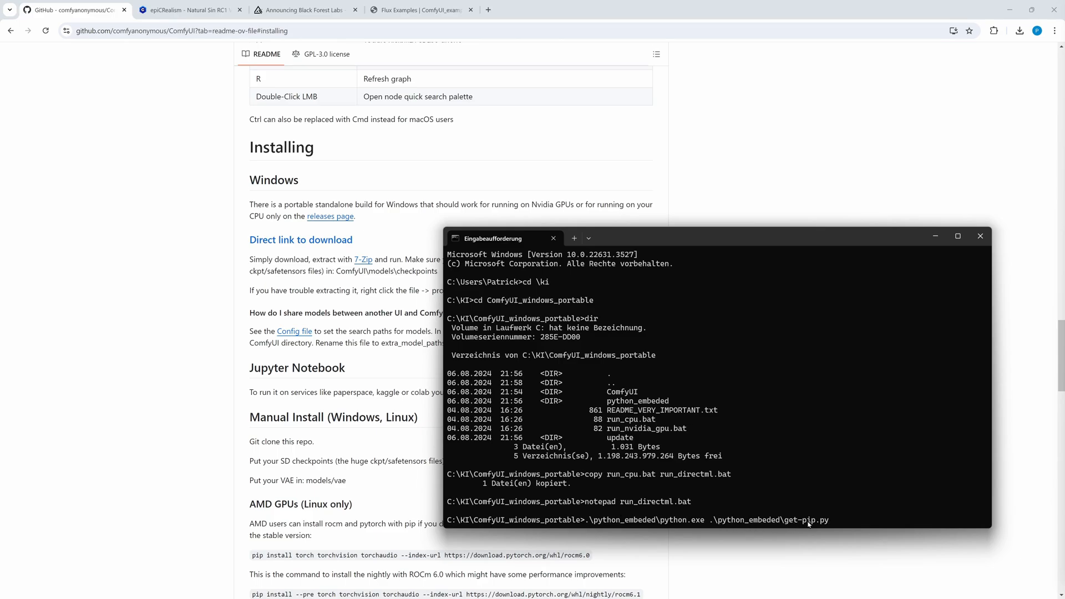
pyautogui.press('Return')
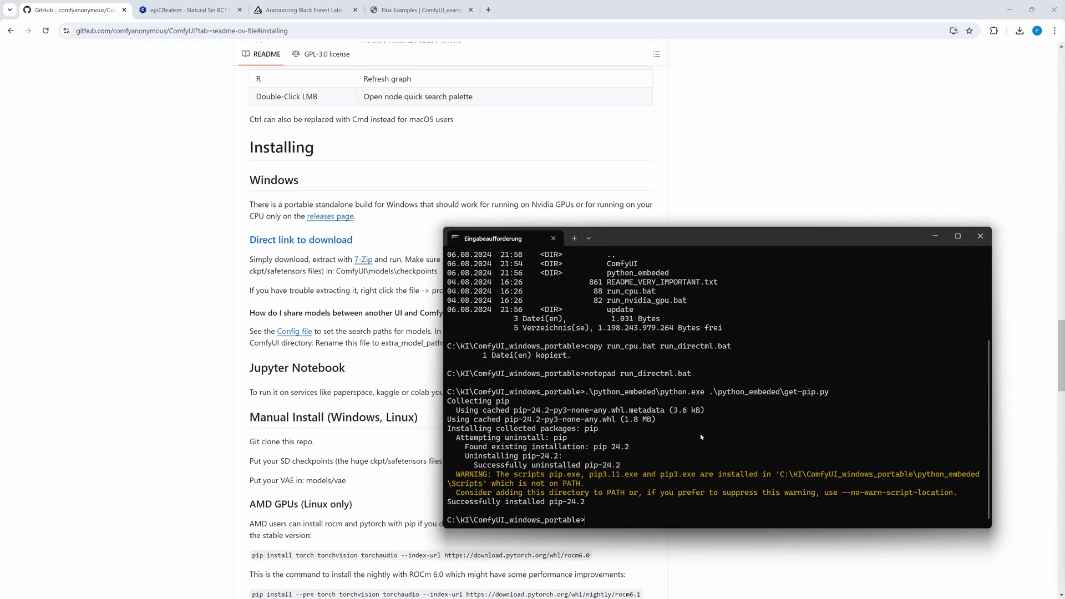
# Install torch-directml and numpy==1.26.4 with .\python_embeded\Scripts\pip.exe.
pyautogui.write('.\\python_embeded\\Scripts\\pip.exe install torch-directml')
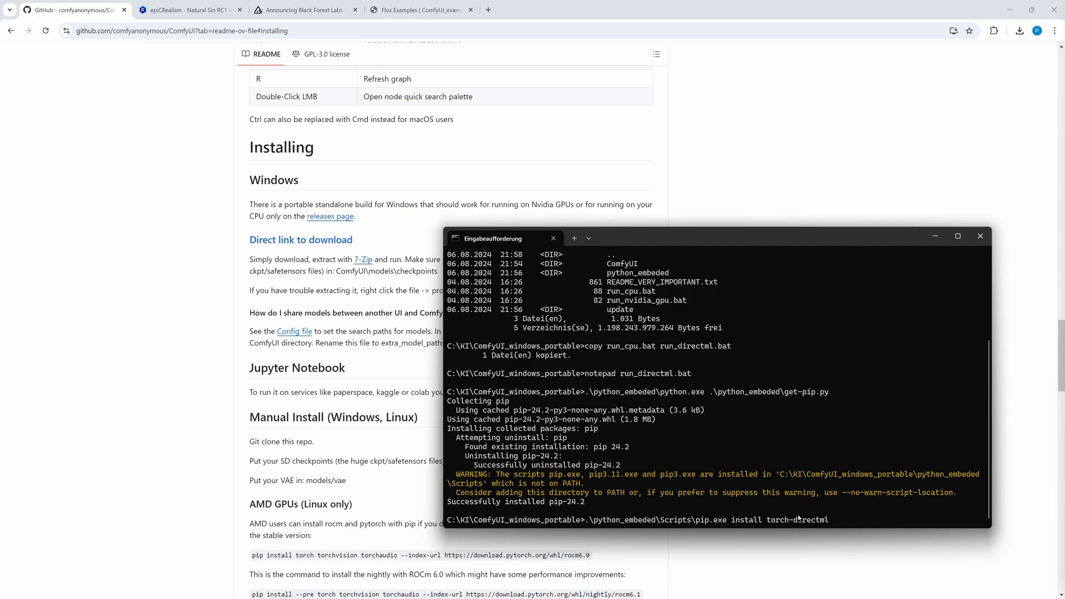
pyautogui.press('Return')
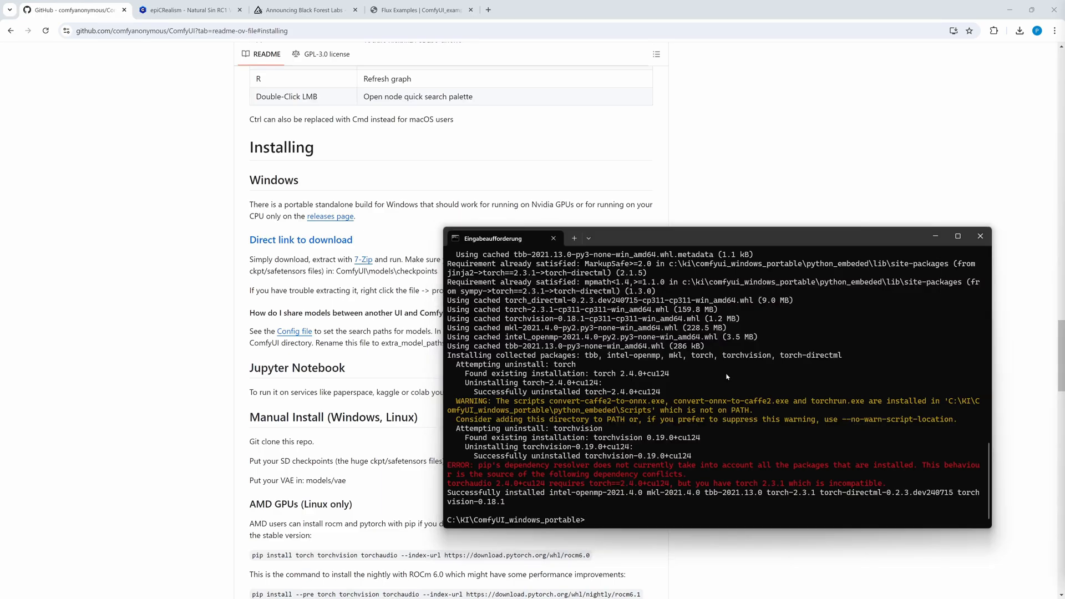
pyautogui.rightClick(714, 381)
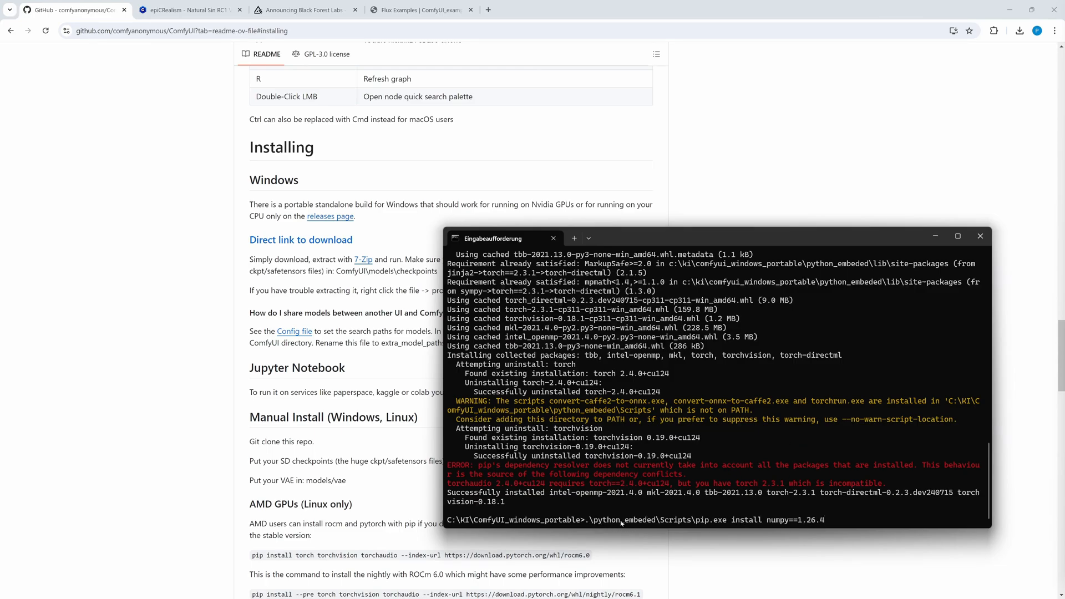
pyautogui.press('Return')
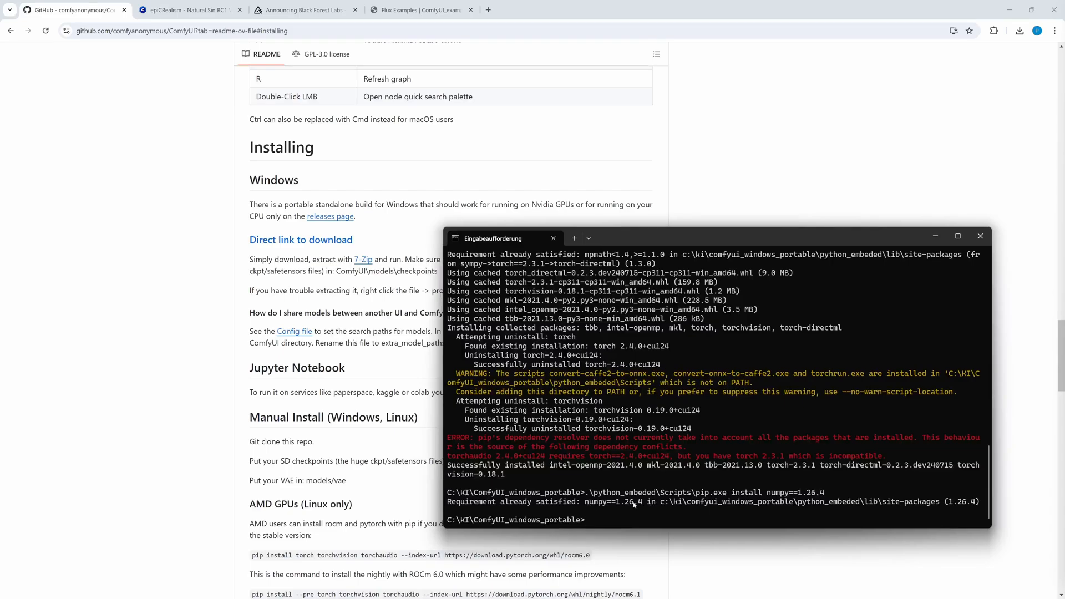
# List the portable folder's contents and start ComfyUI by running run_directml.bat from the Command Prompt.
pyautogui.write('dir')
pyautogui.press('Return')
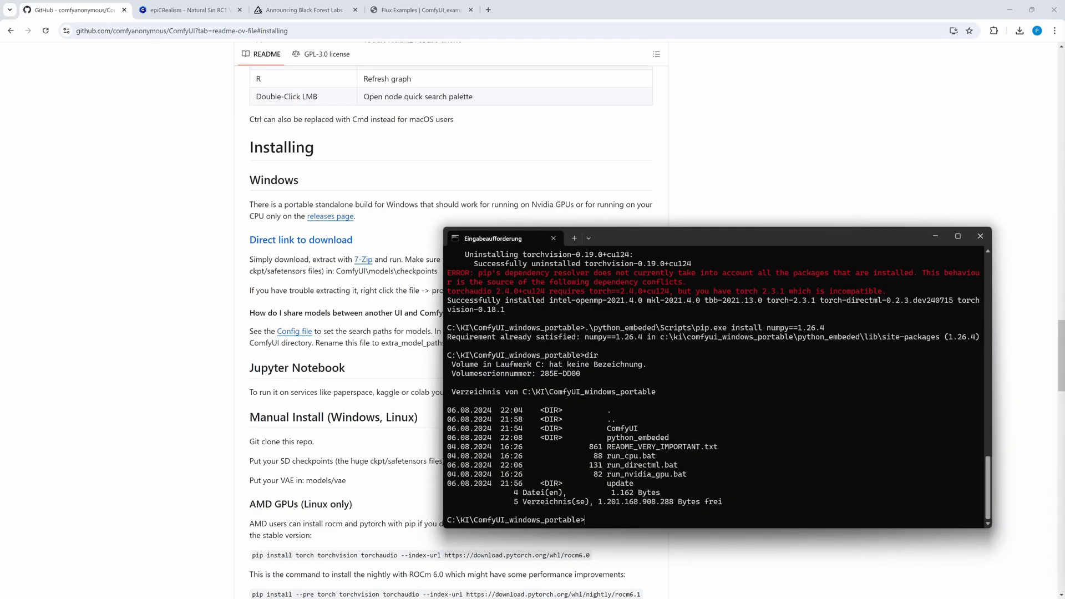
pyautogui.hotkey('alt', 'Tab')
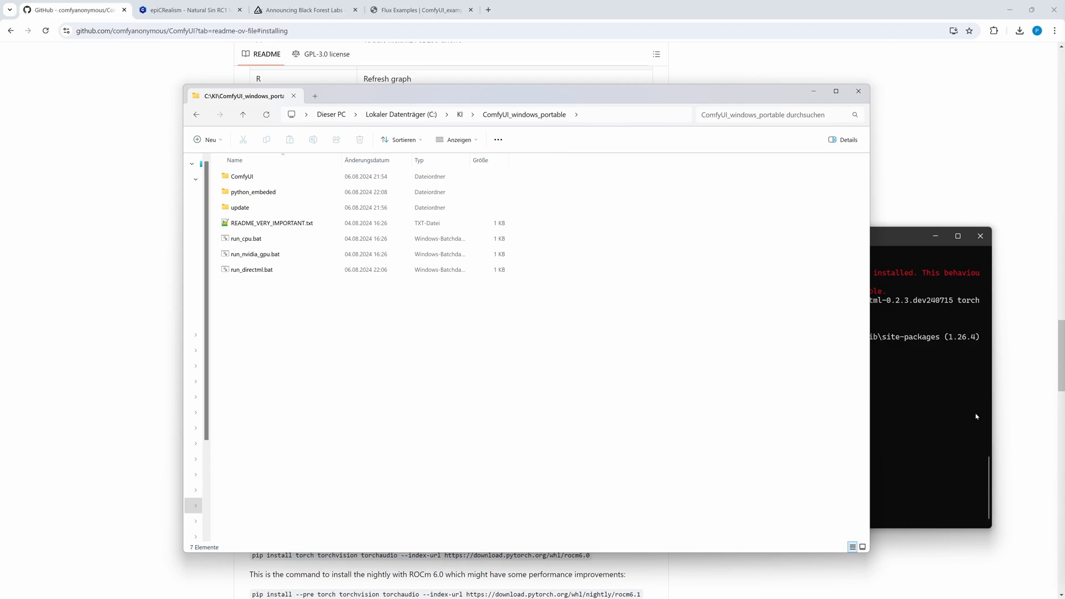
pyautogui.click(921, 427)
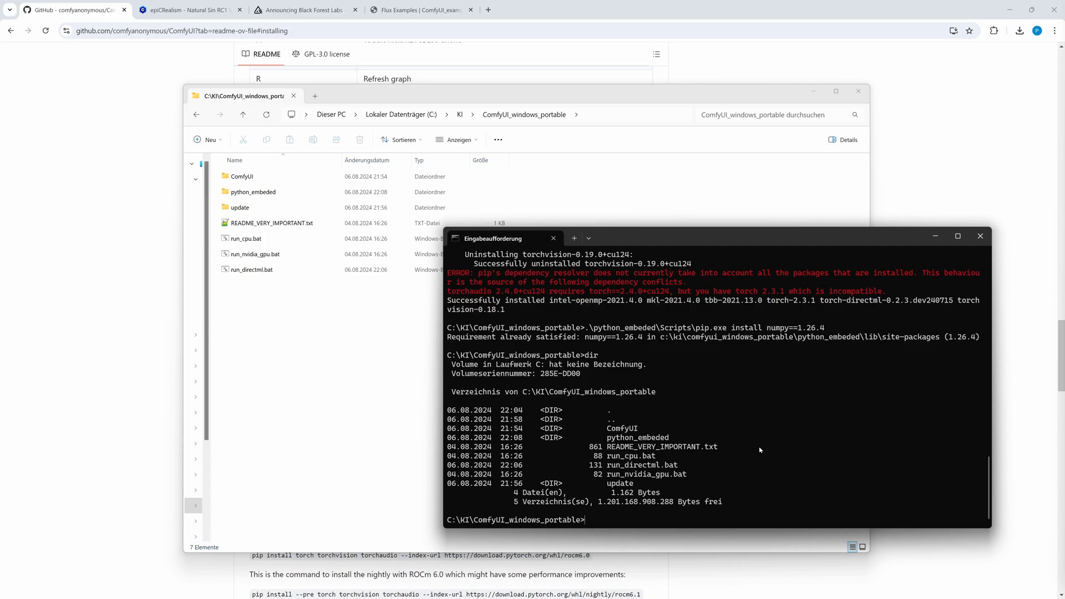
pyautogui.write('run')
pyautogui.press('Tab')
pyautogui.press('Tab')
pyautogui.press('Return')
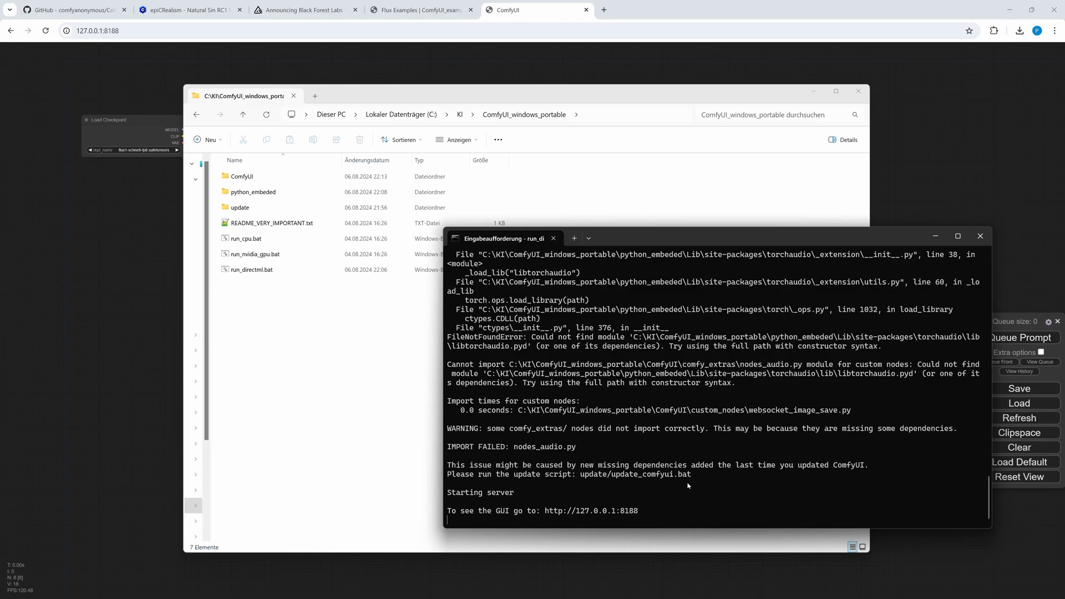
# Switch to ComfyUI in the browser and spread out the Flux workflow's Note, EmptySD3LatentImage, Save Image and Load Checkpoint nodes.
pyautogui.click(168, 287)
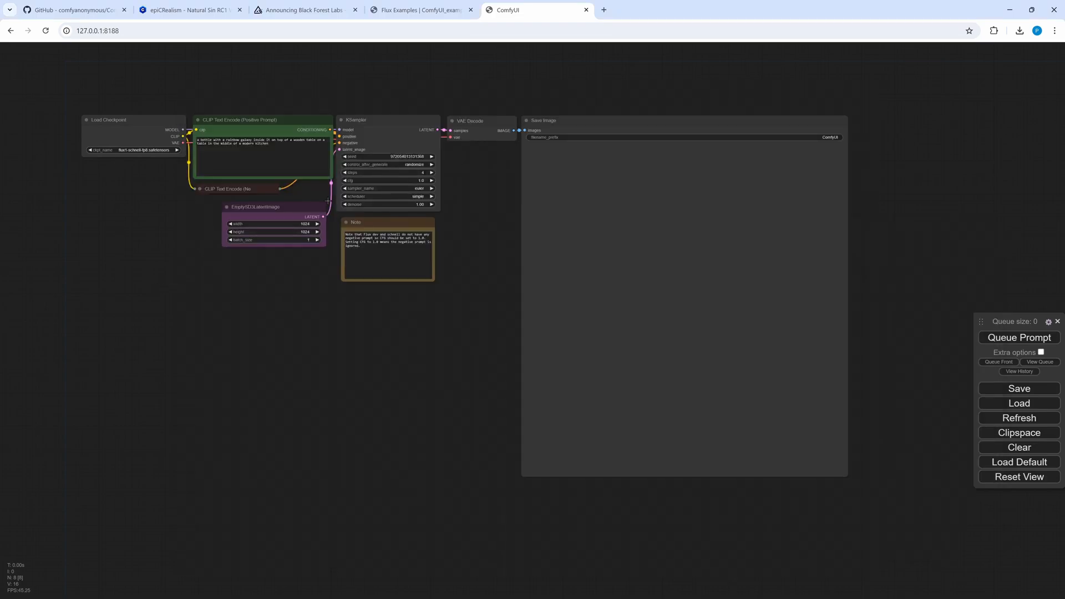
pyautogui.scroll(3, 489, 270)
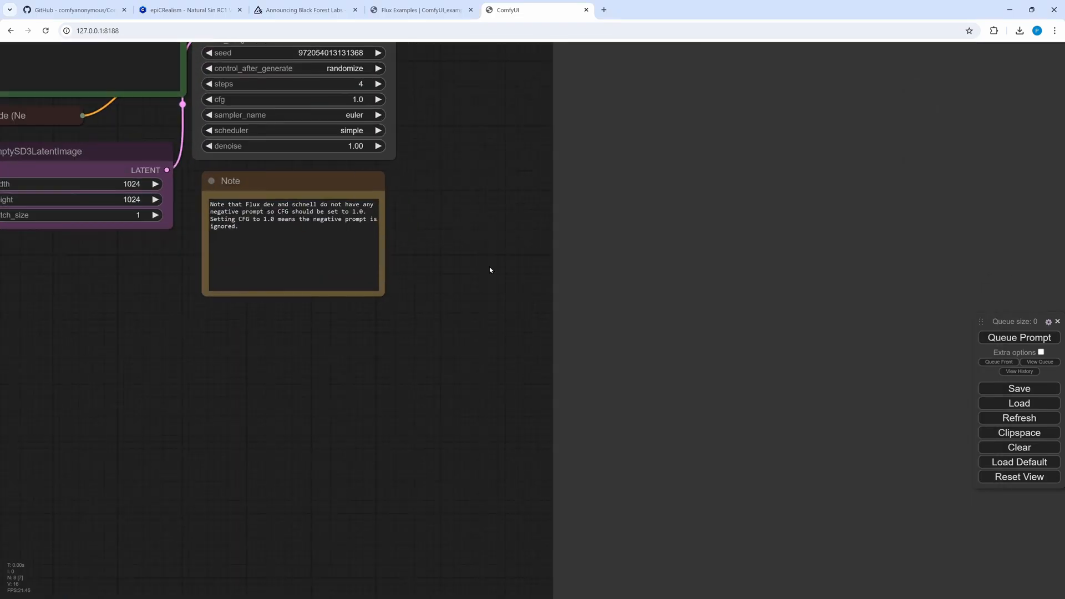
pyautogui.scroll(-8, 461, 225)
pyautogui.scroll(2, 452, 222)
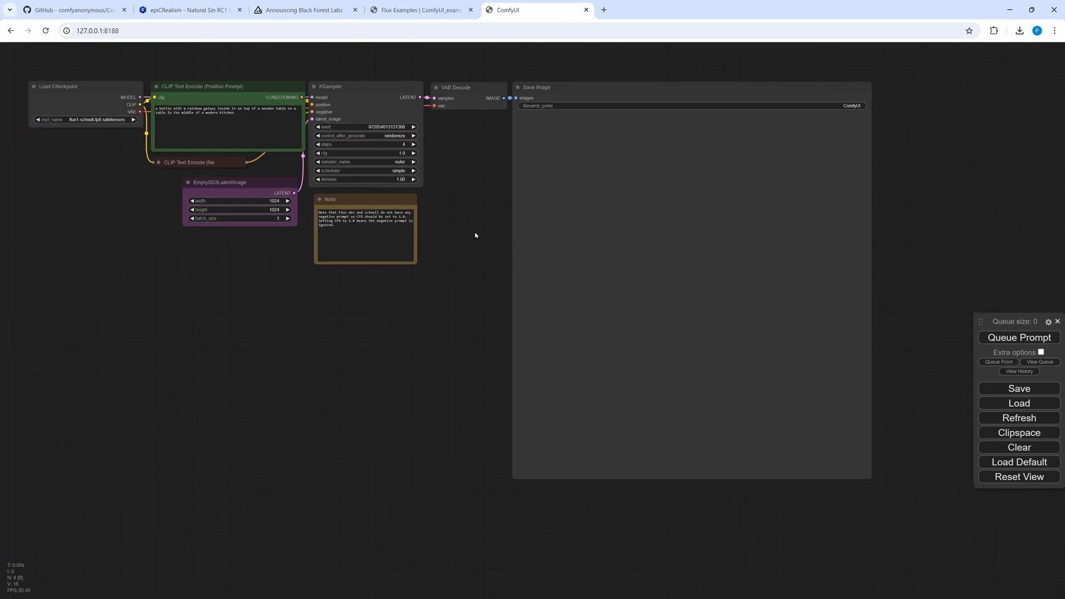
pyautogui.moveTo(447, 193); pyautogui.dragTo(486, 228)
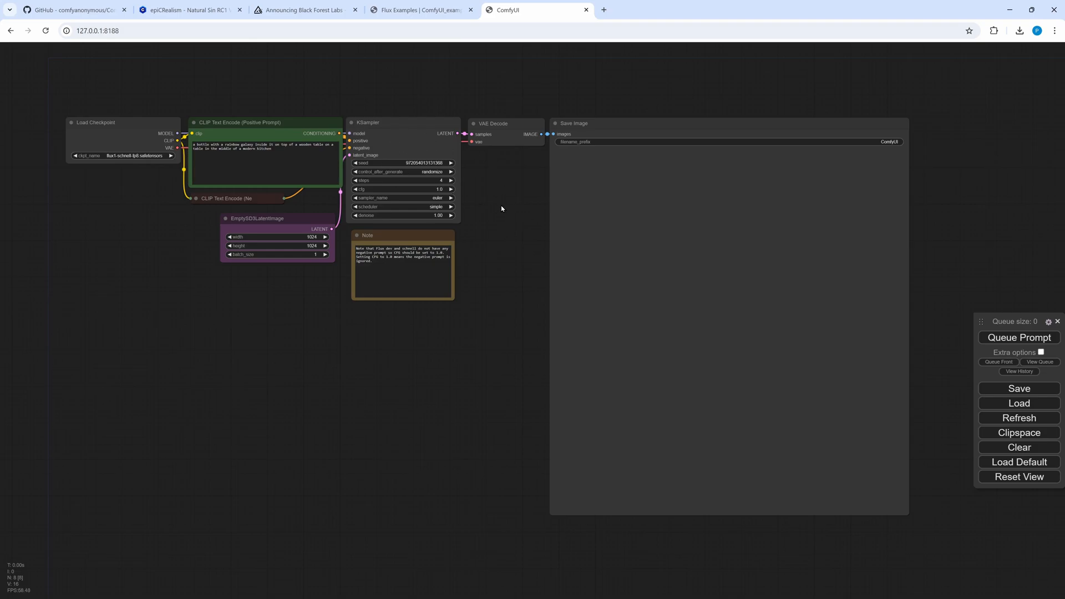
pyautogui.moveTo(394, 236); pyautogui.dragTo(420, 304)
pyautogui.moveTo(271, 219); pyautogui.dragTo(207, 289)
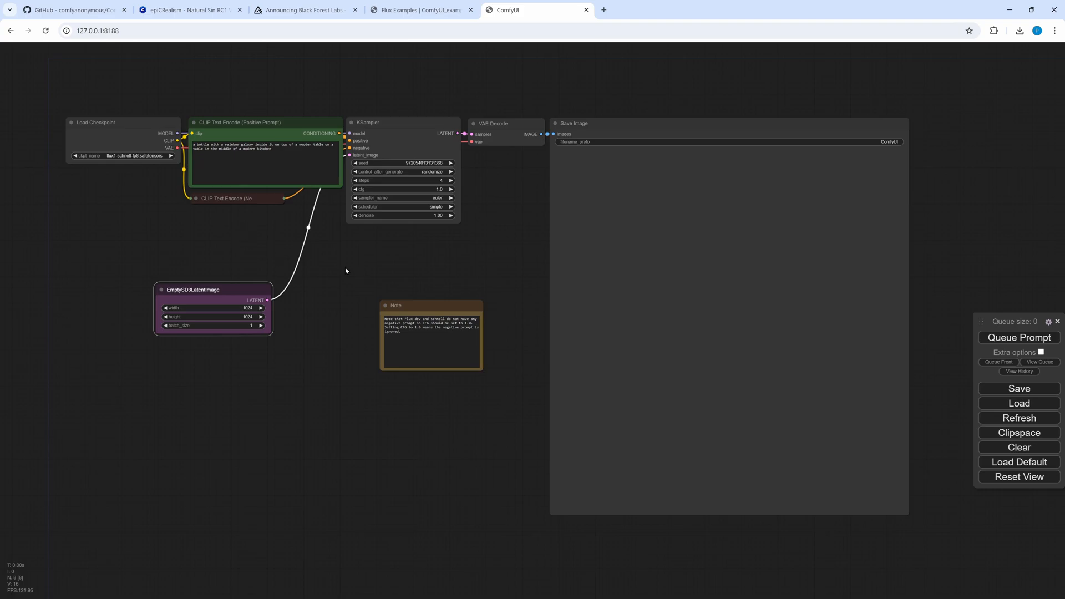
pyautogui.moveTo(635, 134); pyautogui.dragTo(674, 134)
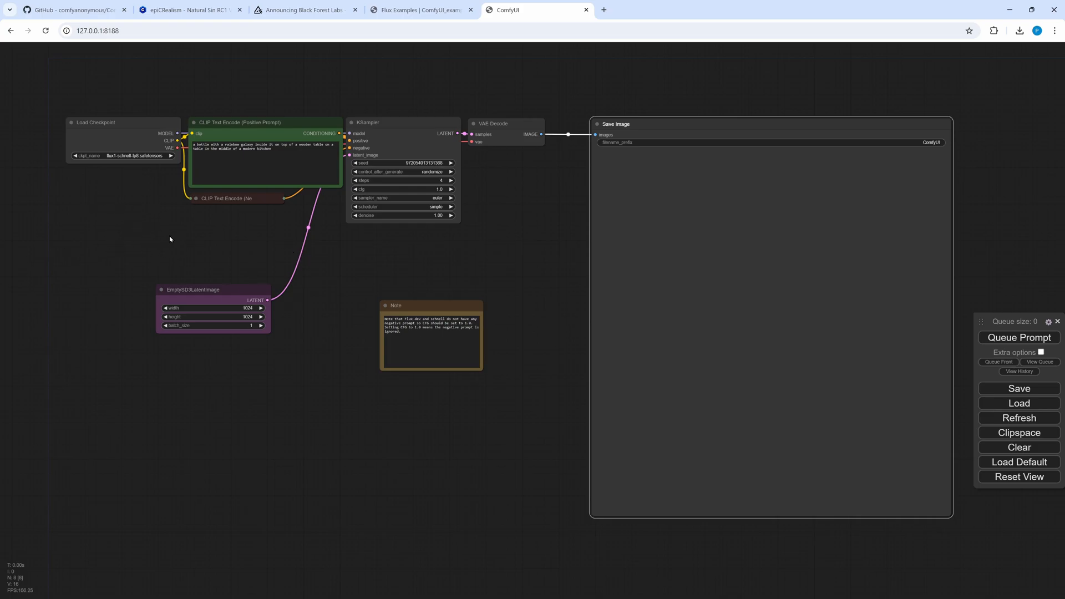
pyautogui.moveTo(118, 123); pyautogui.dragTo(89, 92)
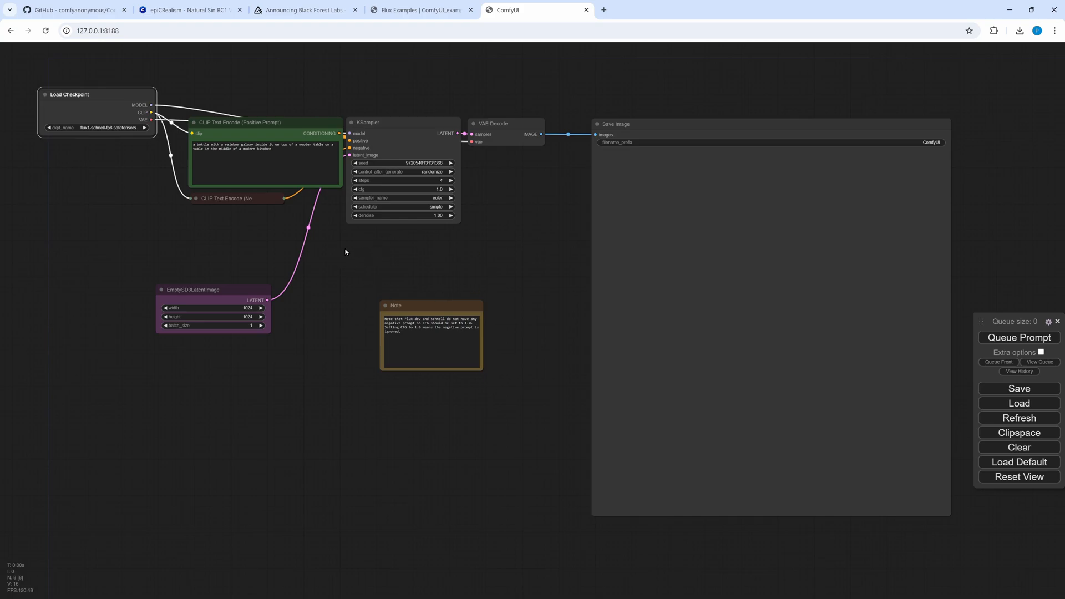
# Load the default workflow, placing the queue menu below the KSampler node and the Load Checkpoint node beside the prompt nodes.
pyautogui.moveTo(981, 321); pyautogui.dragTo(846, 284)
pyautogui.moveTo(663, 257); pyautogui.dragTo(505, 200)
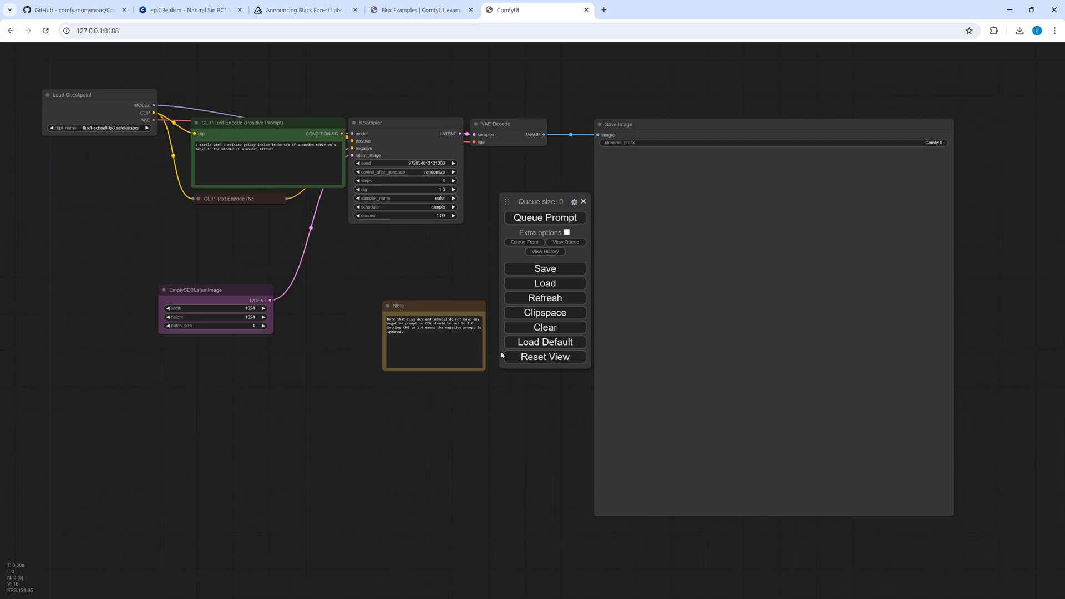
pyautogui.click(538, 345)
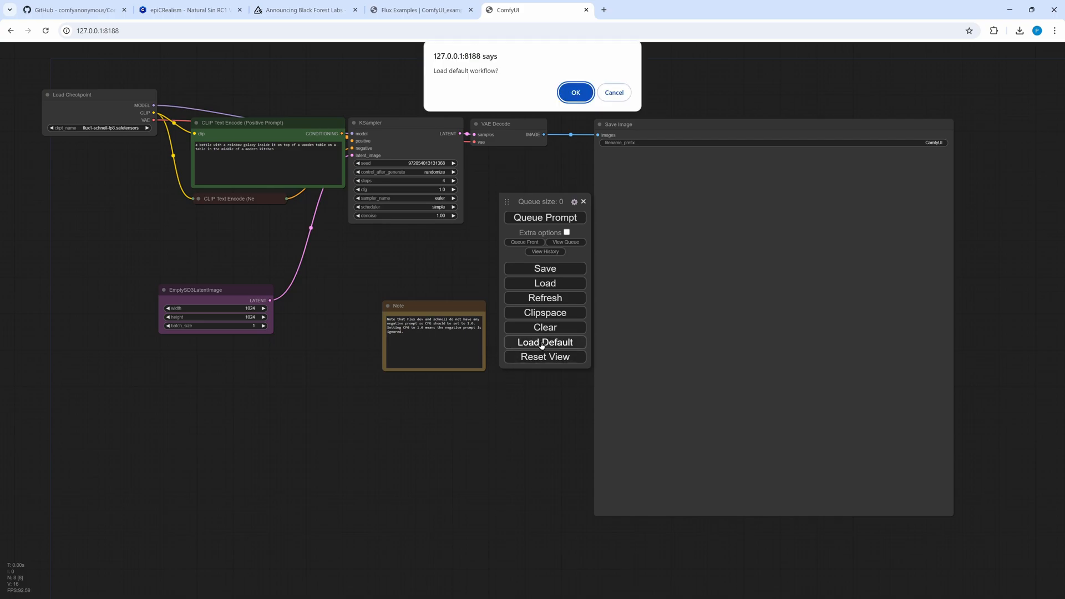
pyautogui.click(562, 93)
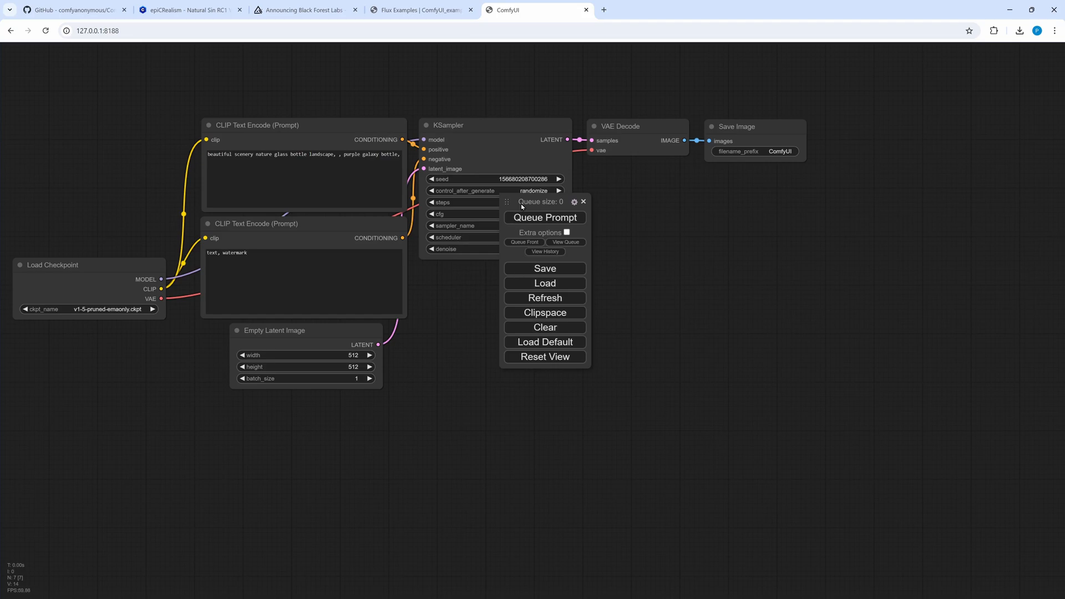
pyautogui.moveTo(521, 204); pyautogui.dragTo(444, 293)
pyautogui.moveTo(106, 266); pyautogui.dragTo(104, 156)
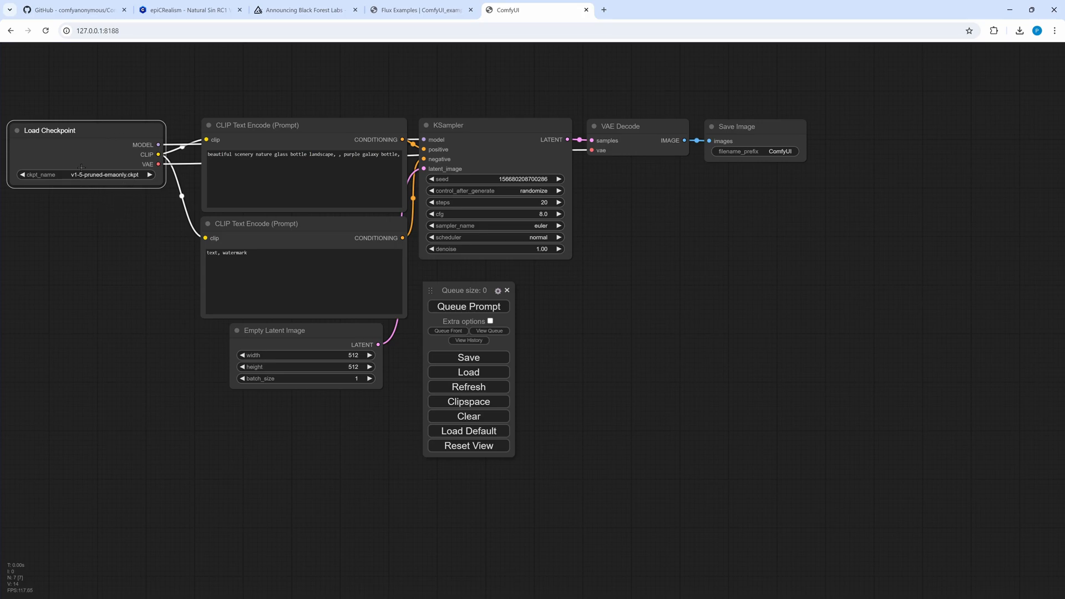
# Try to queue the default workflow, moving the queue menu aside to read the error dialog before closing it.
pyautogui.click(464, 309)
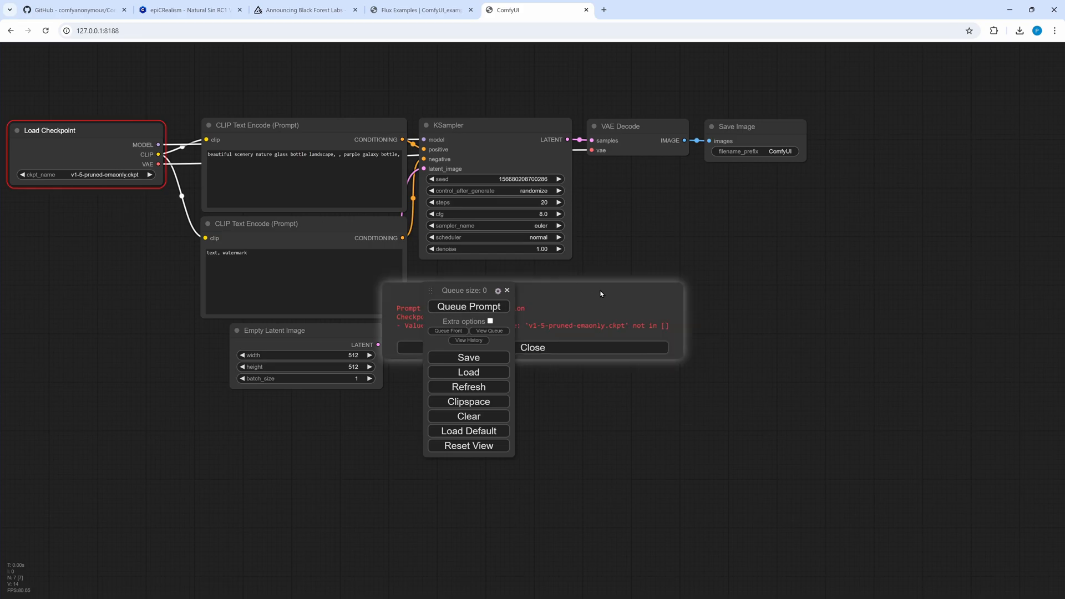
pyautogui.moveTo(431, 288); pyautogui.dragTo(718, 318)
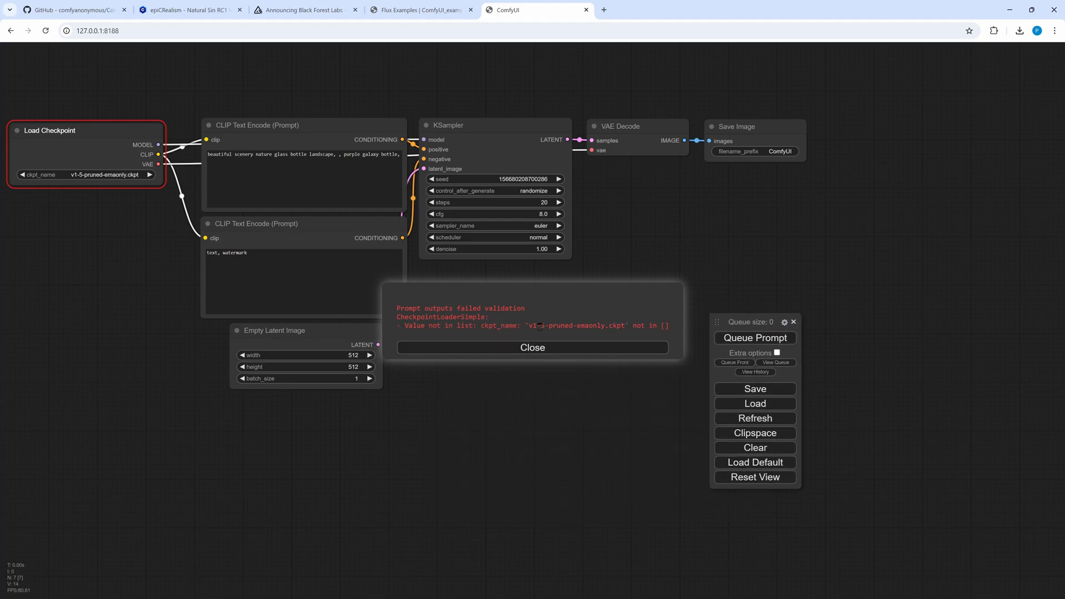
pyautogui.click(502, 348)
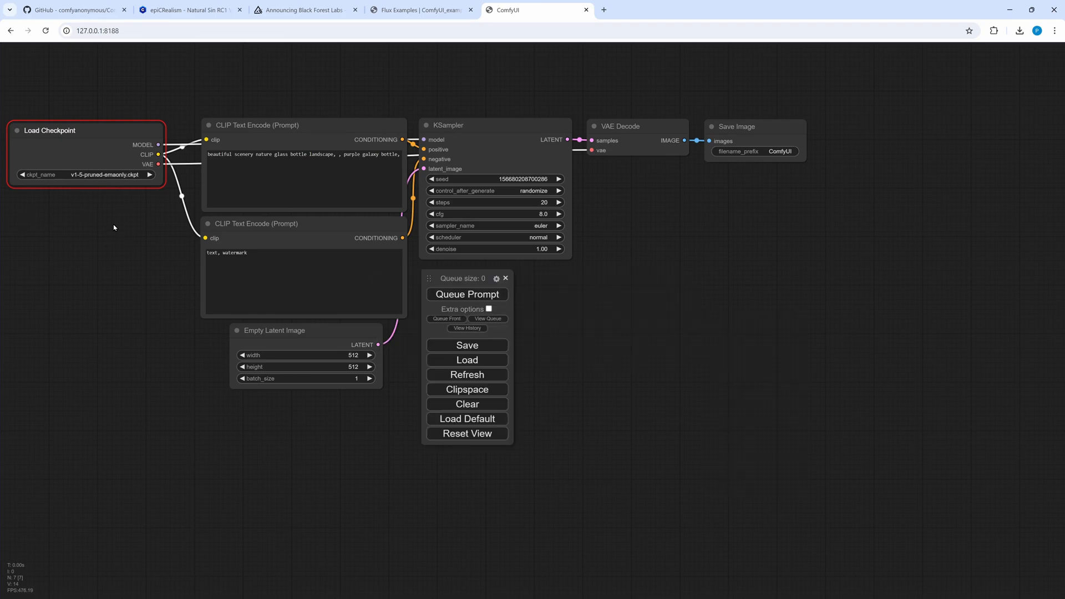
# Switch to File Explorer and look into the ComfyUI\models\checkpoints folder of the portable installation.
pyautogui.click(188, 10)
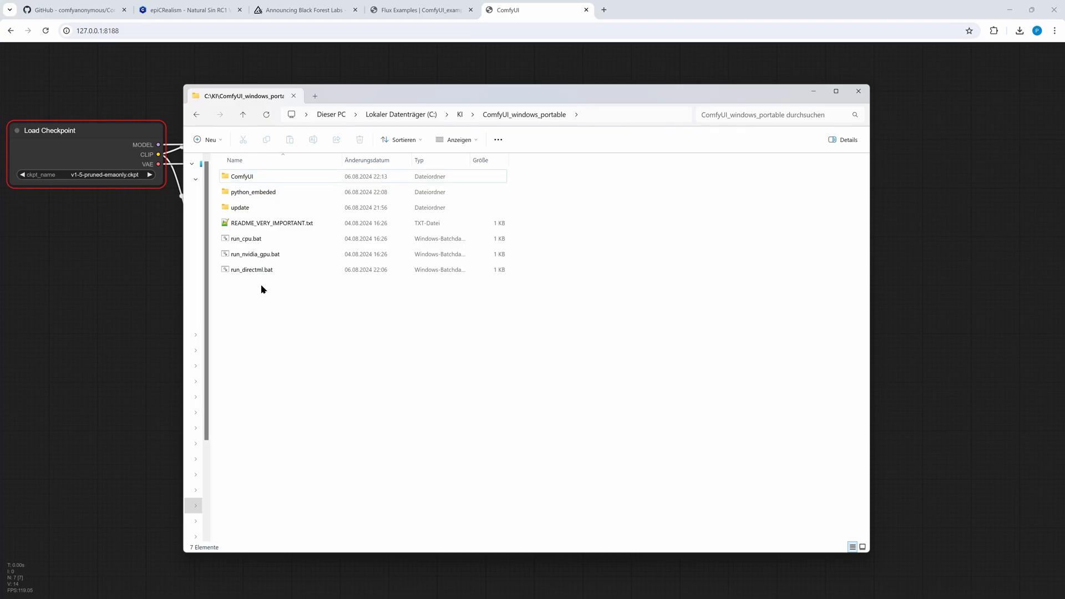
pyautogui.doubleClick(239, 176)
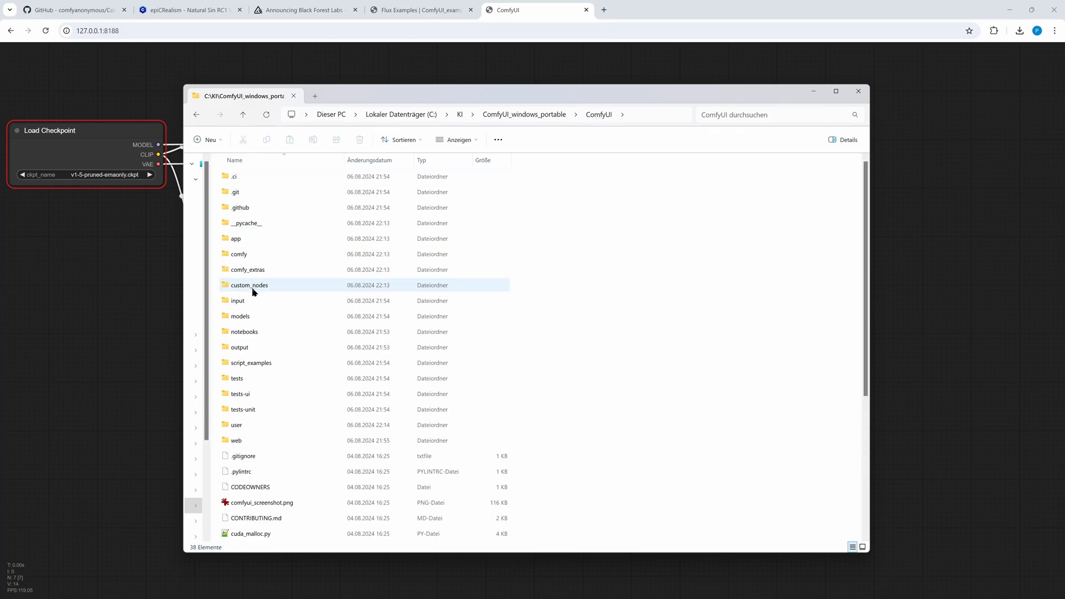
pyautogui.doubleClick(251, 316)
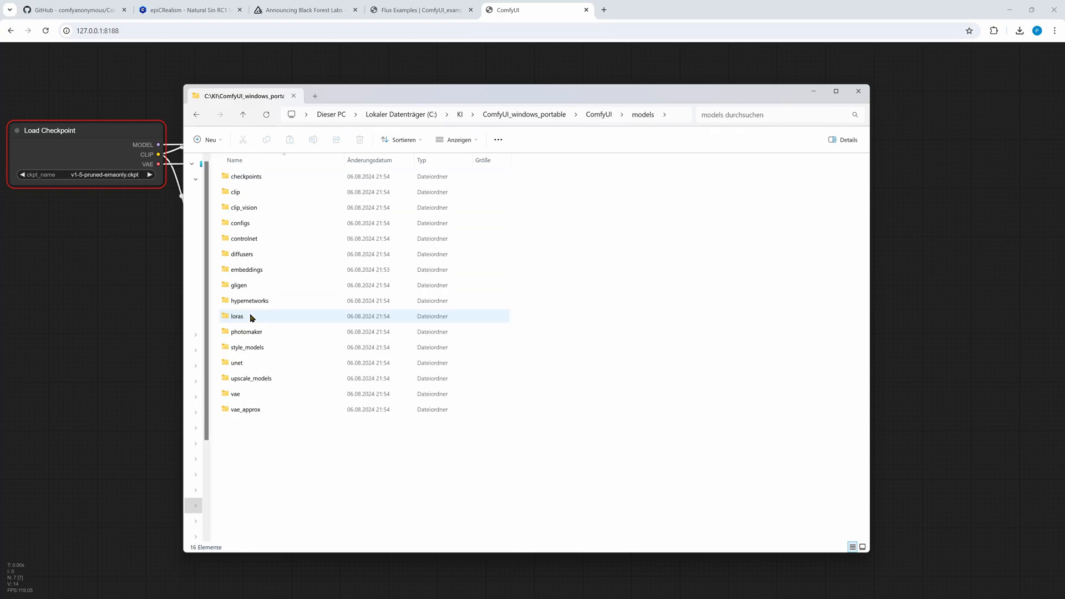
pyautogui.click(241, 180)
pyautogui.doubleClick(241, 181)
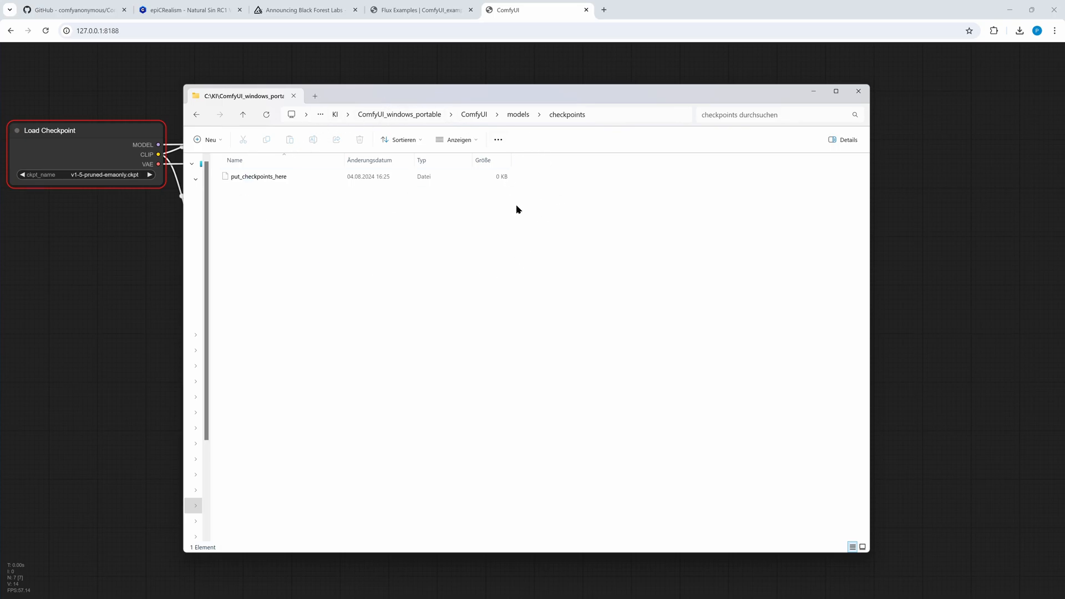
# Return to the ComfyUI folder and rename extra_model_paths.yaml.example to extra_model_paths.yaml.
pyautogui.click(518, 115)
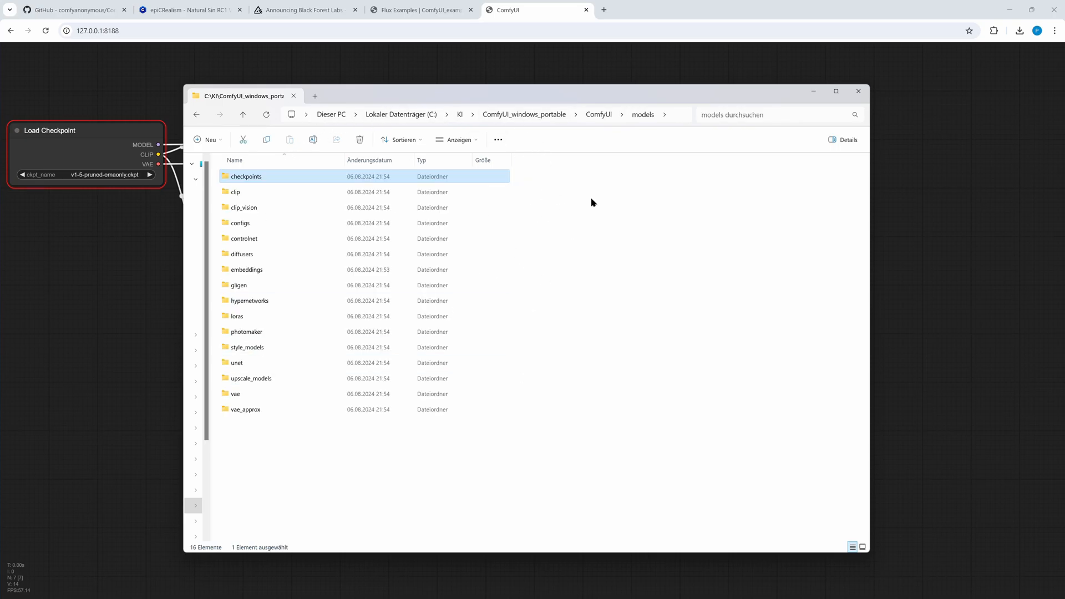
pyautogui.click(601, 116)
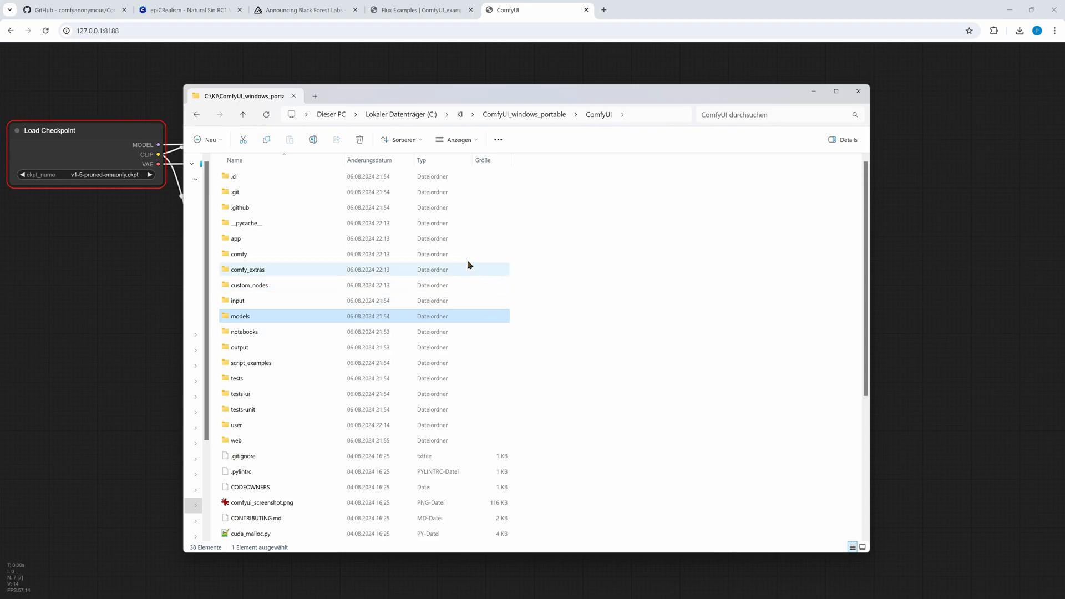
pyautogui.scroll(-5, 588, 470)
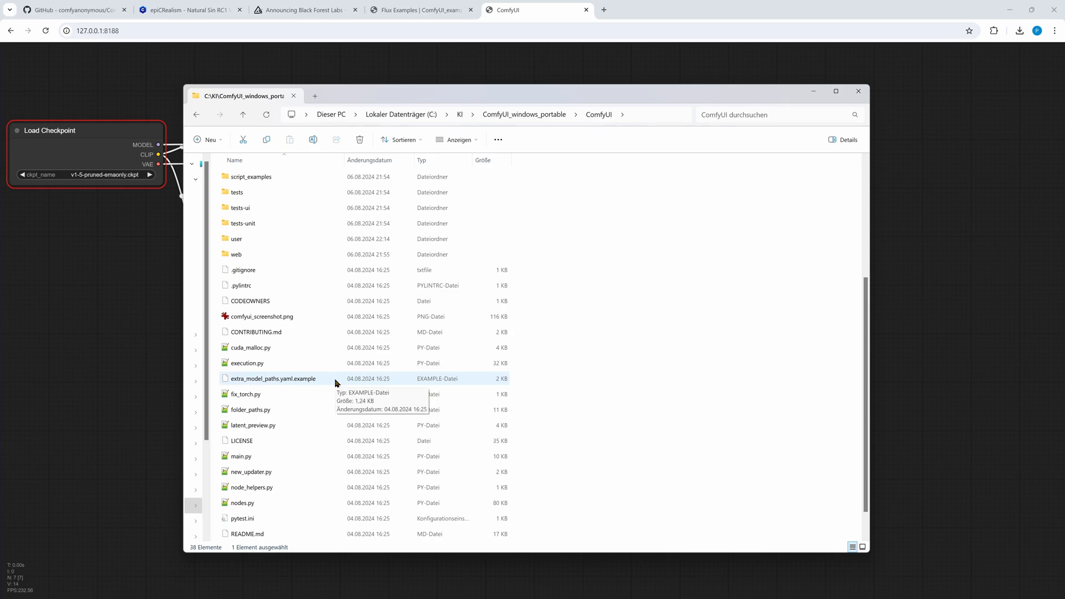
pyautogui.scroll(-1, 239, 351)
pyautogui.click(299, 350)
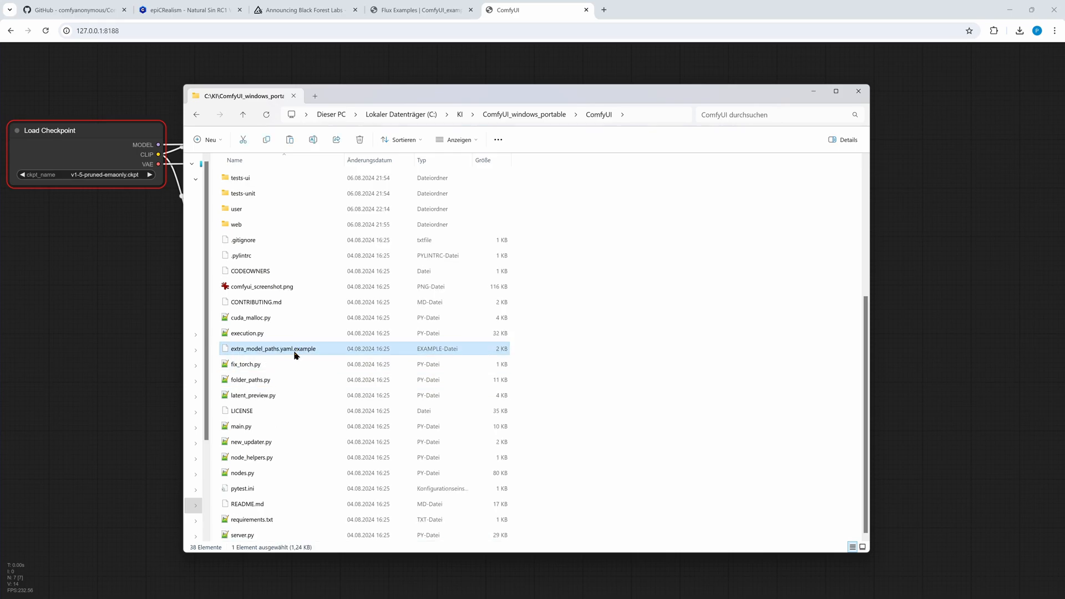
pyautogui.click(303, 350)
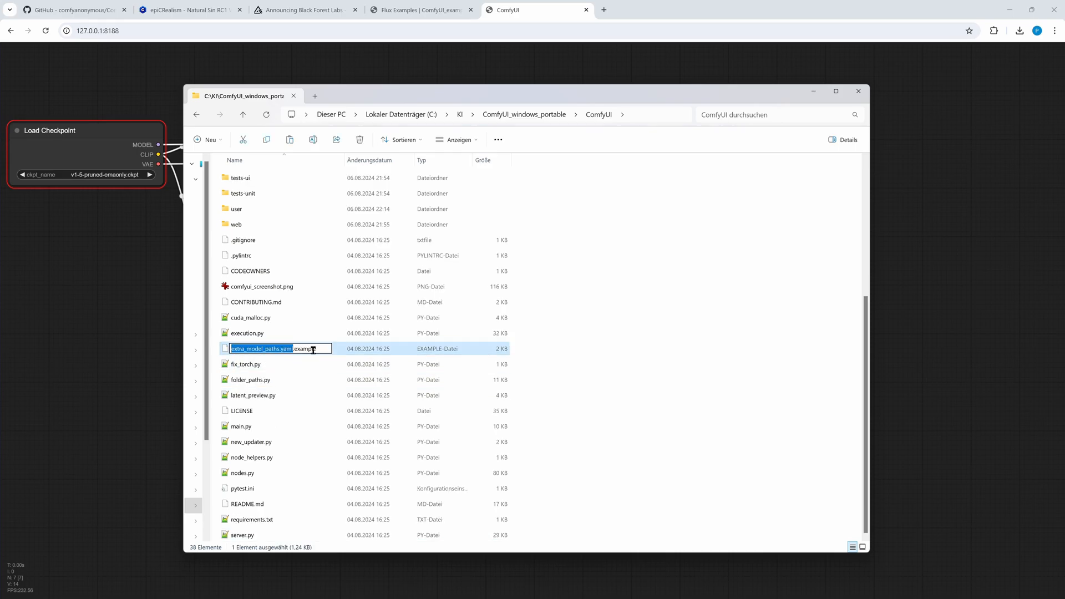
pyautogui.click(320, 348)
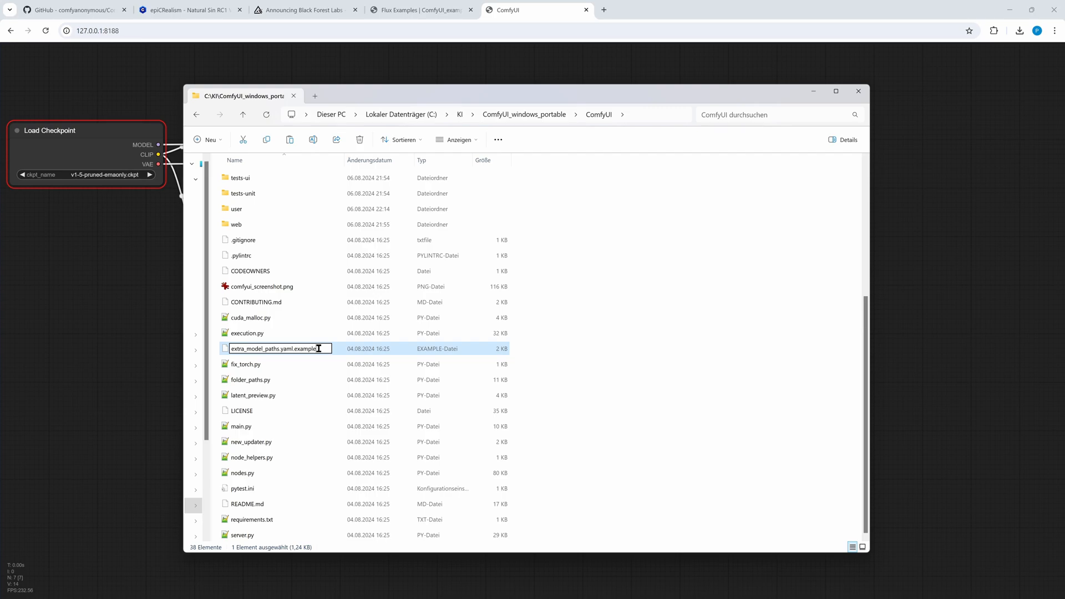
pyautogui.press('BackSpace')
pyautogui.press('BackSpace')
pyautogui.press('BackSpace')
pyautogui.press('BackSpace')
pyautogui.press('BackSpace')
pyautogui.press('BackSpace')
pyautogui.press('BackSpace')
pyautogui.press('Return')
pyautogui.click(606, 312)
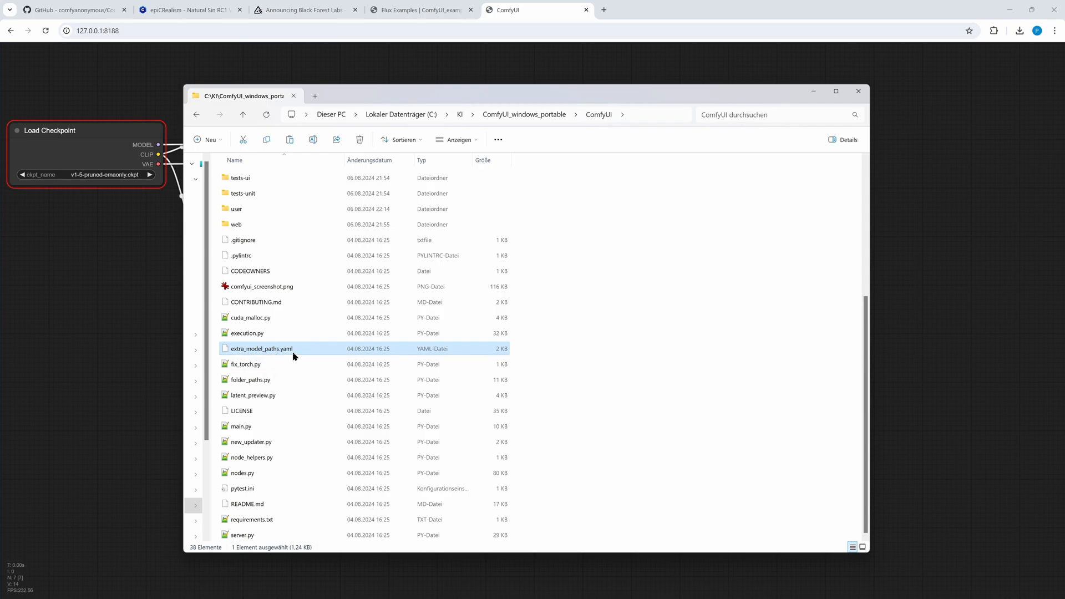
# Open extra_model_paths.yaml in Notepad and move its window aside.
pyautogui.doubleClick(258, 348)
pyautogui.rightClick(258, 348)
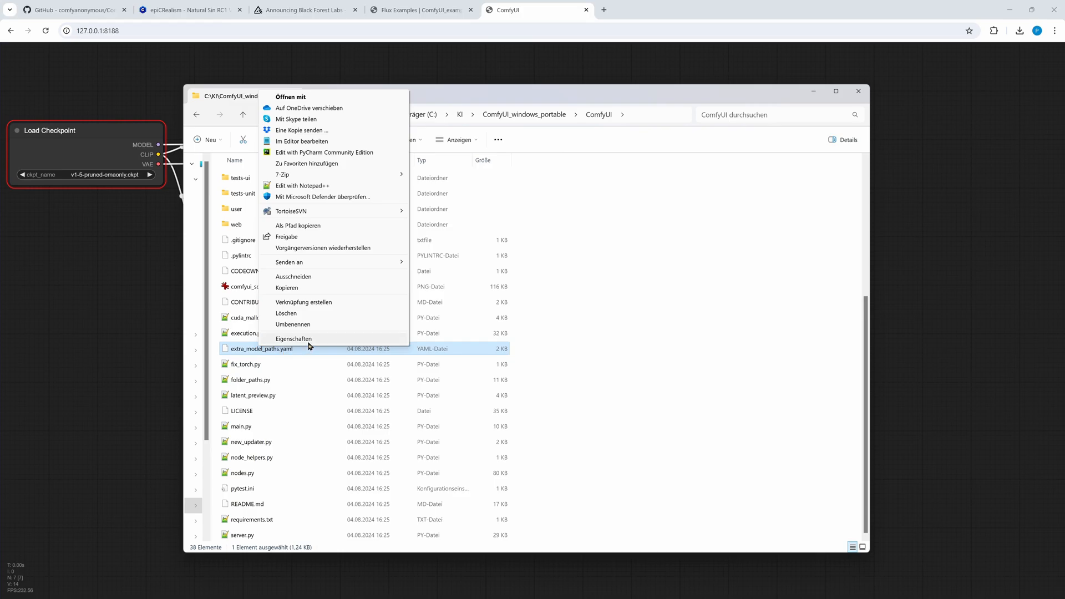
pyautogui.click(303, 141)
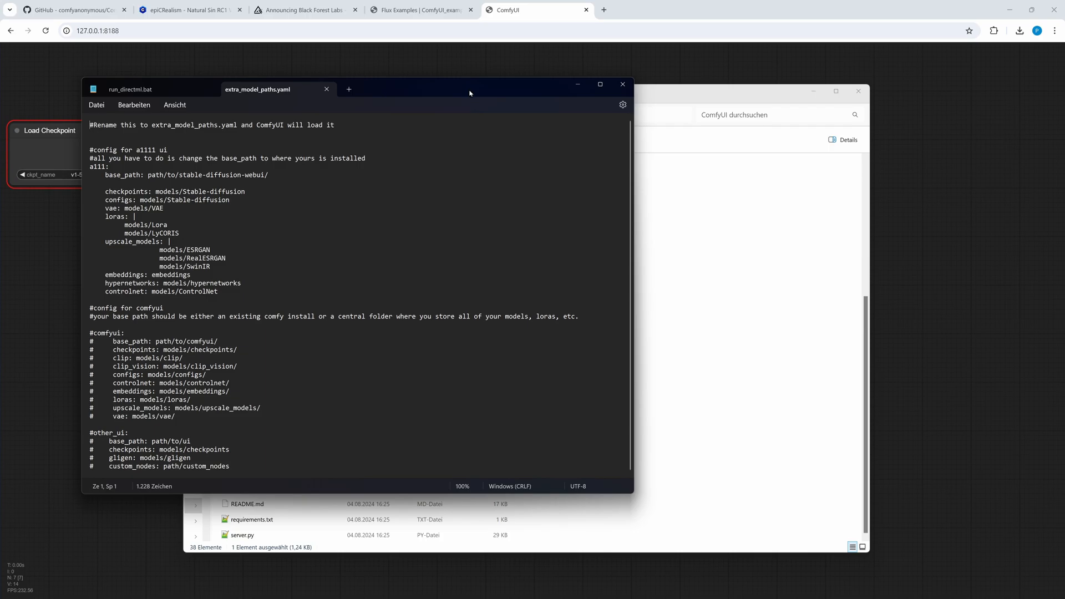
pyautogui.moveTo(470, 93); pyautogui.dragTo(422, 77)
# Open the C:\KI\stable-diffusion-webui-directml folder in File Explorer and copy its full path.
pyautogui.click(637, 97)
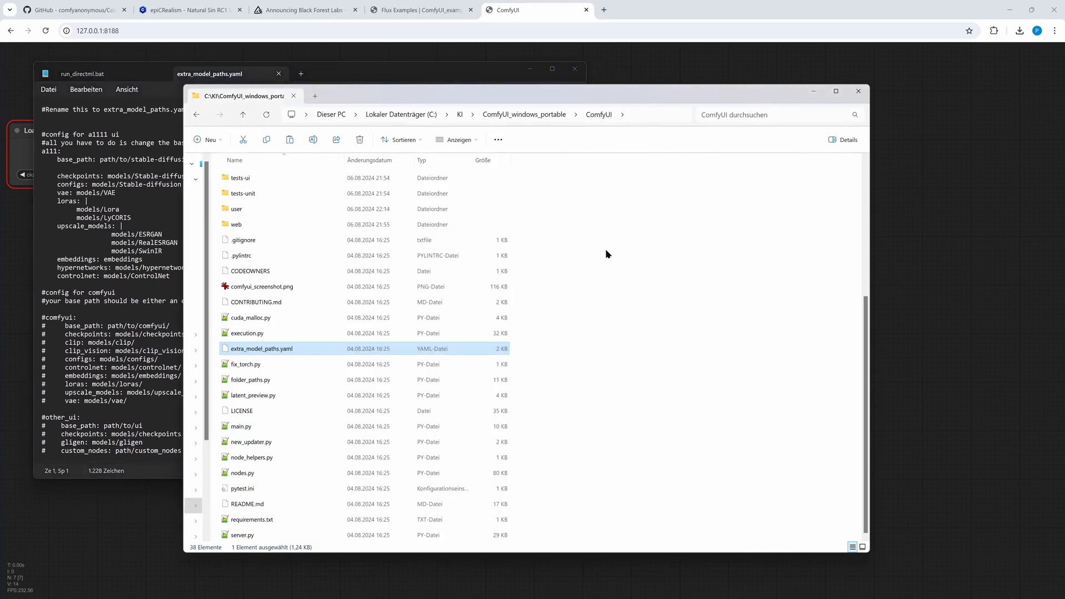
pyautogui.click(460, 114)
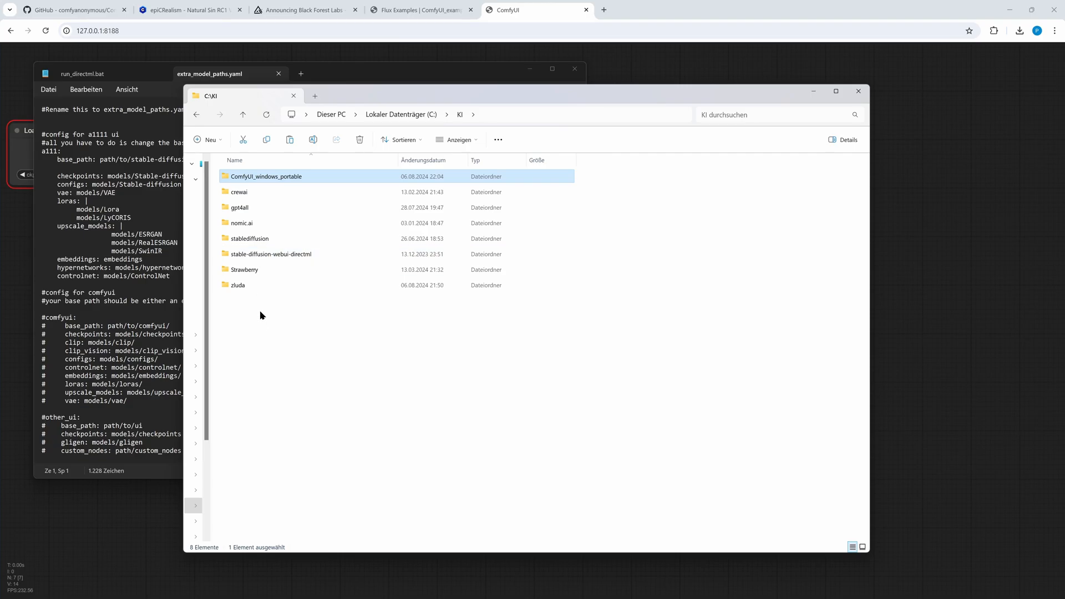
pyautogui.doubleClick(298, 257)
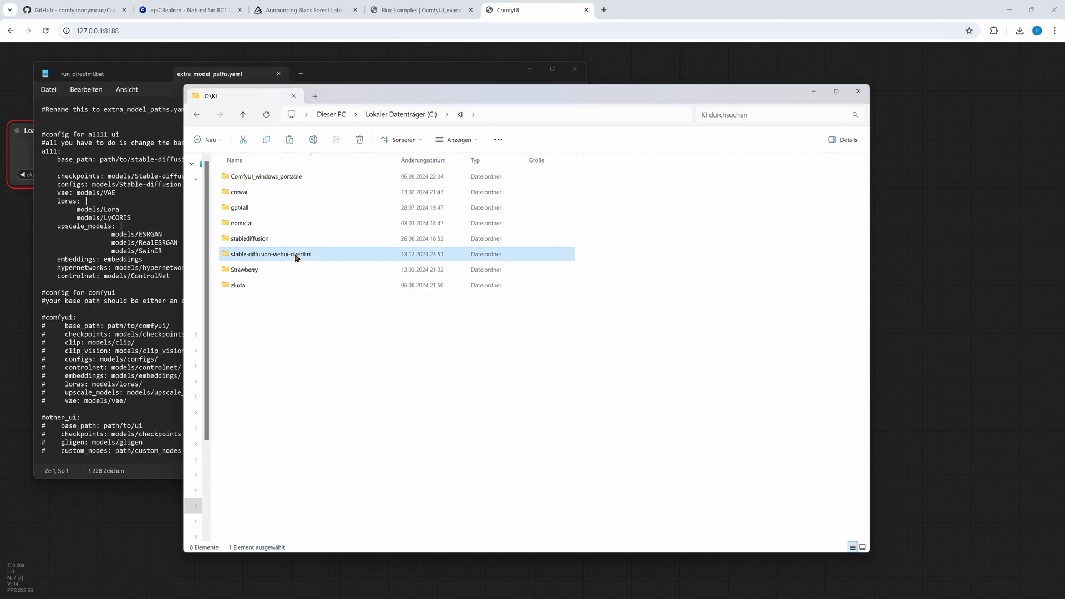
pyautogui.click(611, 114)
pyautogui.hotkey('ctrl', 'c')
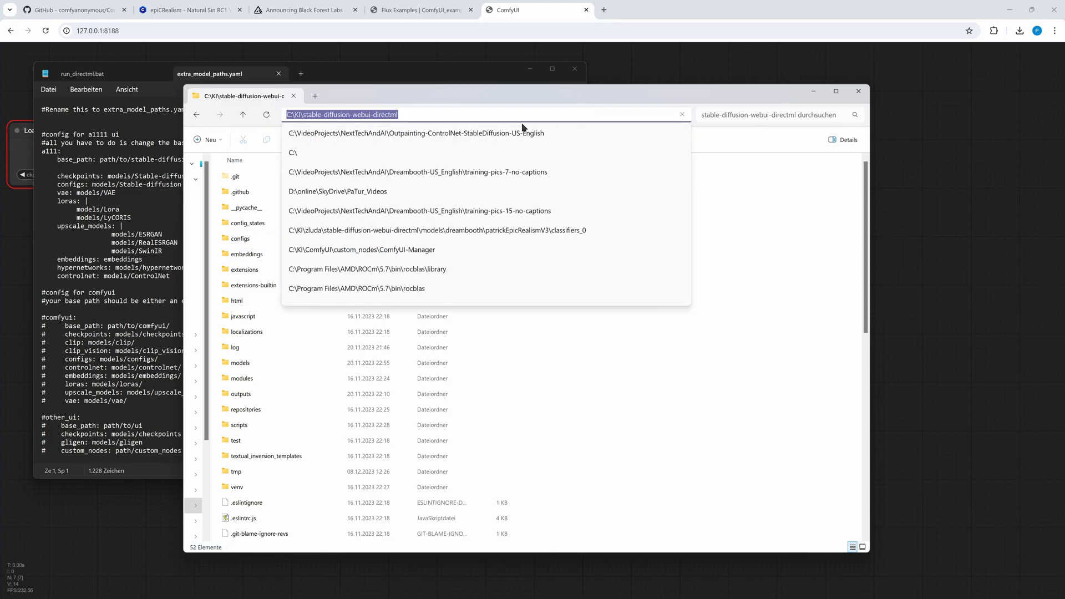
pyautogui.rightClick(337, 115)
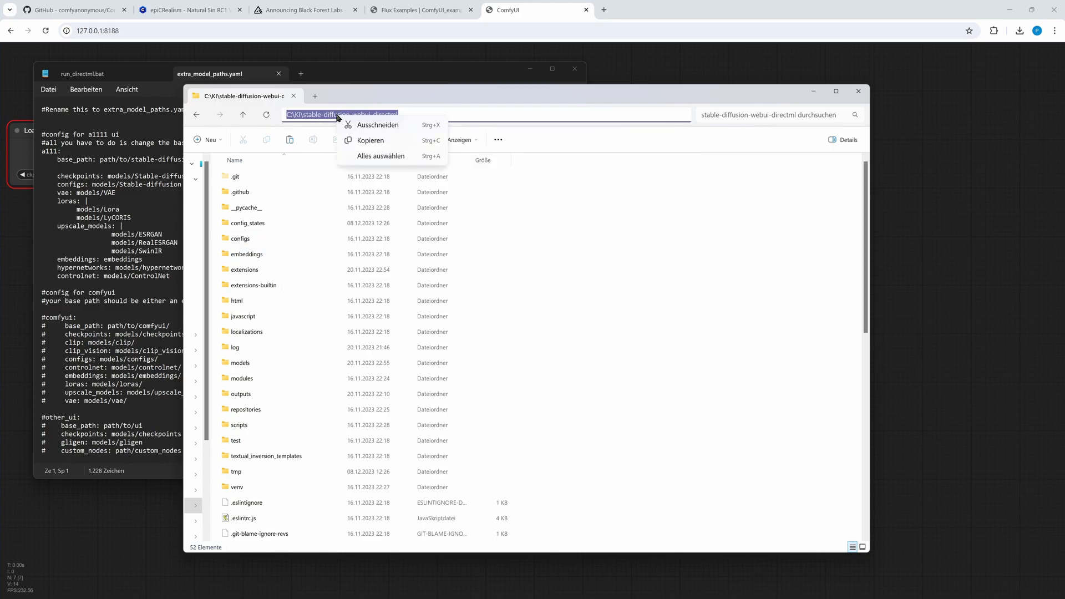
pyautogui.click(361, 141)
# Append the copied web UI folder path to the a111 base_path line and replace its backslashes with forward slashes.
pyautogui.click(221, 160)
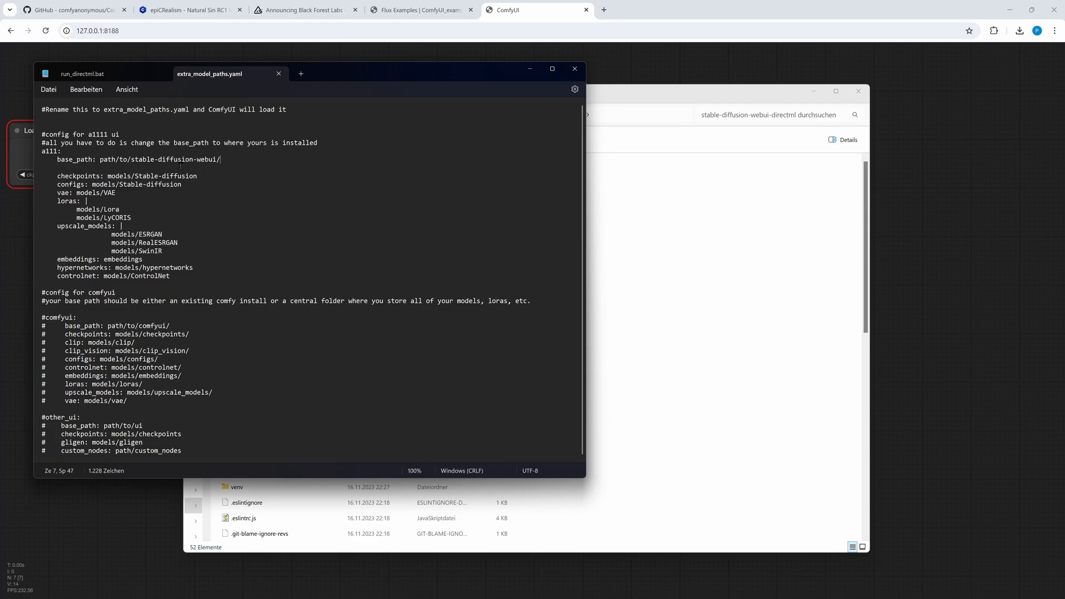
pyautogui.hotkey('ctrl', 'v')
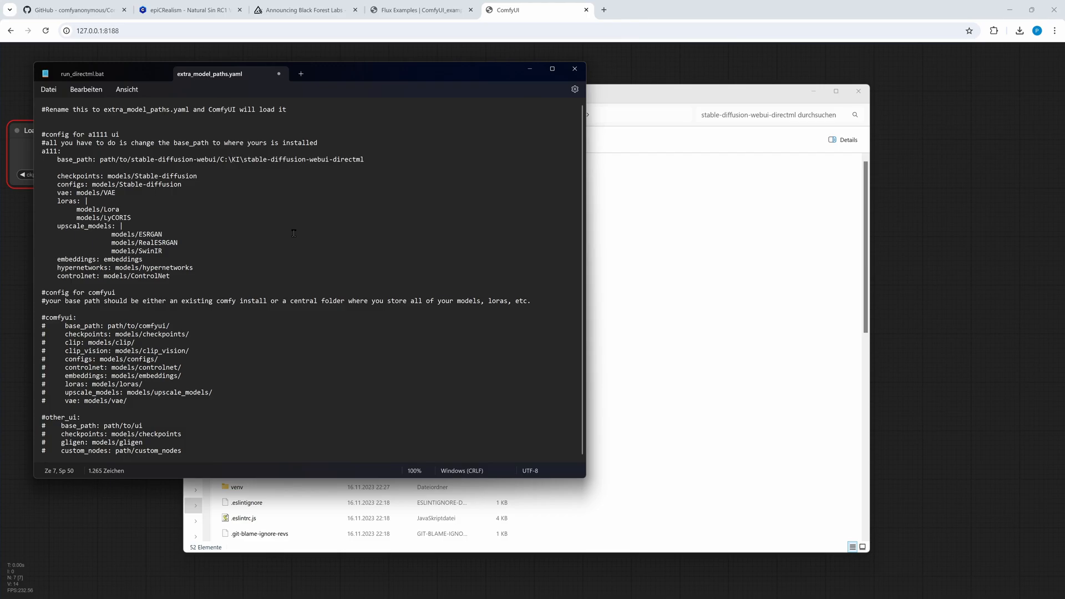
pyautogui.press('BackSpace')
pyautogui.write('/')
pyautogui.press('Right')
pyautogui.press('Right')
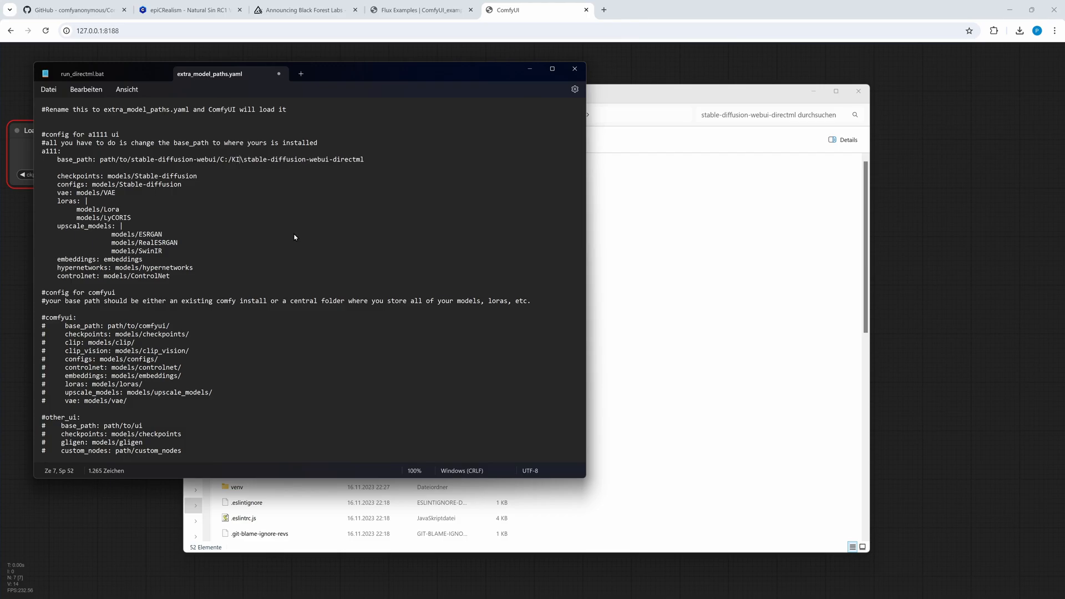
pyautogui.hotkey('shift', 'Right')
pyautogui.write('/')
# Delete the placeholder path and the C: prefix so the a111 base_path reads /KI/stable-diffusion-webui-directml.
pyautogui.press('Right')
pyautogui.press('Right')
pyautogui.press('Right')
pyautogui.press('Right')
pyautogui.press('Right')
pyautogui.press('Right')
pyautogui.press('Right')
pyautogui.press('Right')
pyautogui.press('Right')
pyautogui.press('Right')
pyautogui.press('Right')
pyautogui.press('Right')
pyautogui.press('Right')
pyautogui.press('Right')
pyautogui.press('Right')
pyautogui.press('Right')
pyautogui.press('Right')
pyautogui.press('Right')
pyautogui.hotkey('shift', 'Left')
pyautogui.hotkey('shift', 'Left')
pyautogui.hotkey('shift', 'Left')
pyautogui.hotkey('shift', 'Left')
pyautogui.hotkey('shift', 'Left')
pyautogui.hotkey('shift', 'Left')
pyautogui.hotkey('shift', 'Left')
pyautogui.hotkey('shift', 'Left')
pyautogui.hotkey('shift', 'Left')
pyautogui.hotkey('shift', 'Left')
pyautogui.hotkey('shift', 'Left')
pyautogui.hotkey('shift', 'Left')
pyautogui.hotkey('shift', 'Left')
pyautogui.hotkey('shift', 'Left')
pyautogui.hotkey('shift', 'Left')
pyautogui.hotkey('shift', 'Left')
pyautogui.hotkey('shift', 'Left')
pyautogui.hotkey('shift', 'Left')
pyautogui.hotkey('shift', 'Left')
pyautogui.hotkey('shift', 'Left')
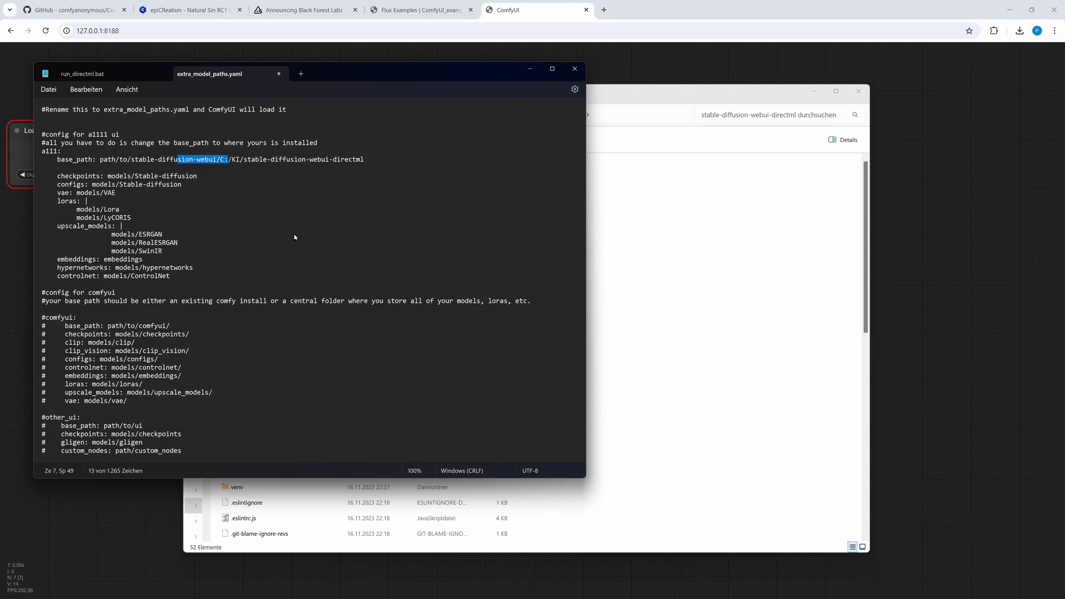
pyautogui.hotkey('shift', 'Left')
pyautogui.press('Delete')
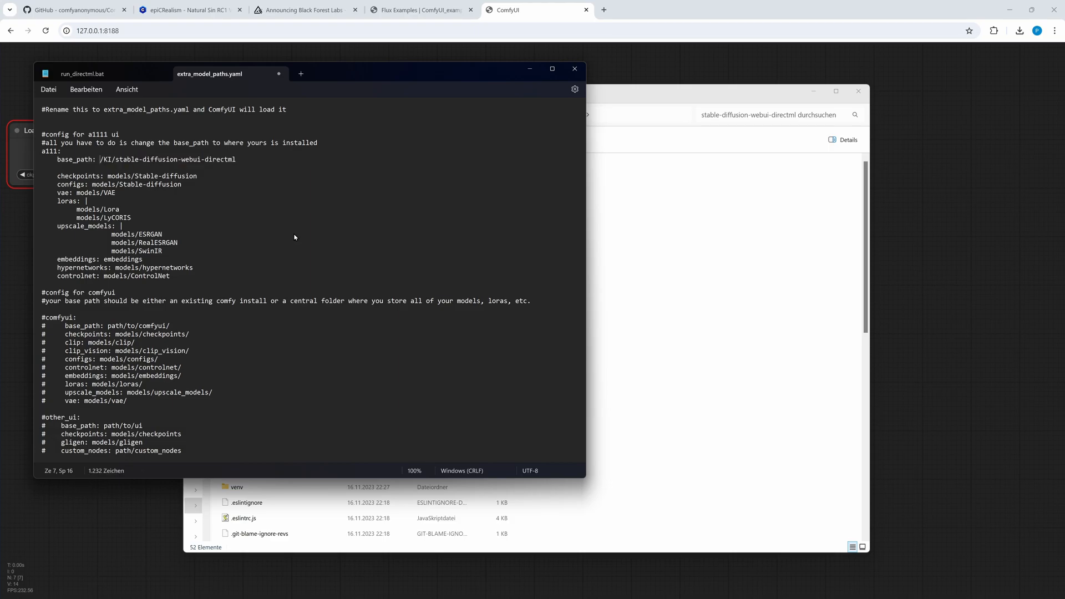
# Save extra_model_paths.yaml, close Notepad and return to the ComfyUI page in the browser.
pyautogui.click(50, 90)
pyautogui.click(61, 155)
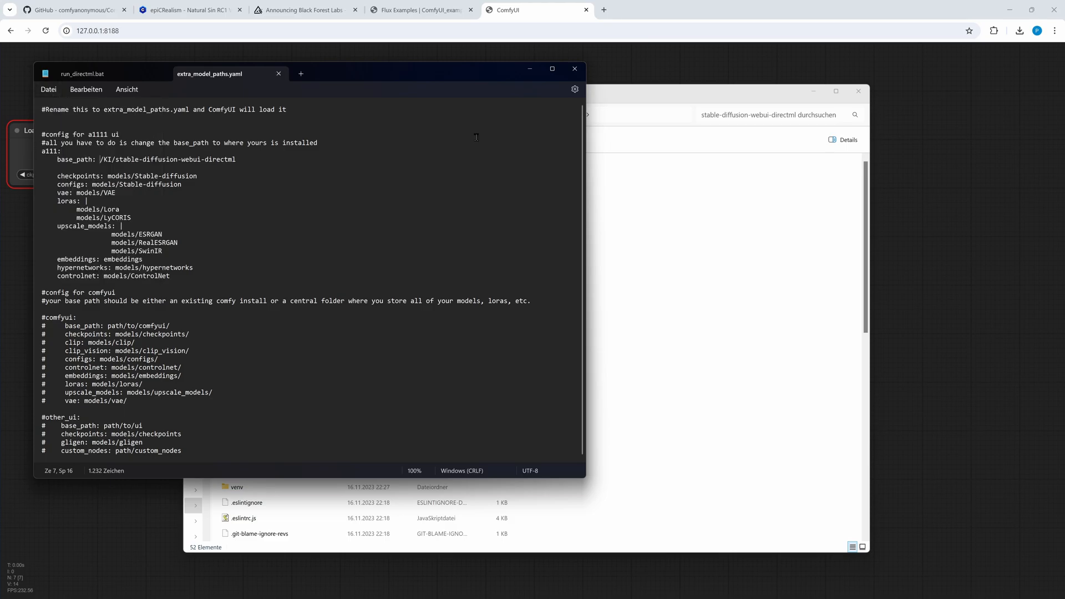
pyautogui.click(575, 68)
pyautogui.hotkey('alt', 'F4')
pyautogui.click(477, 372)
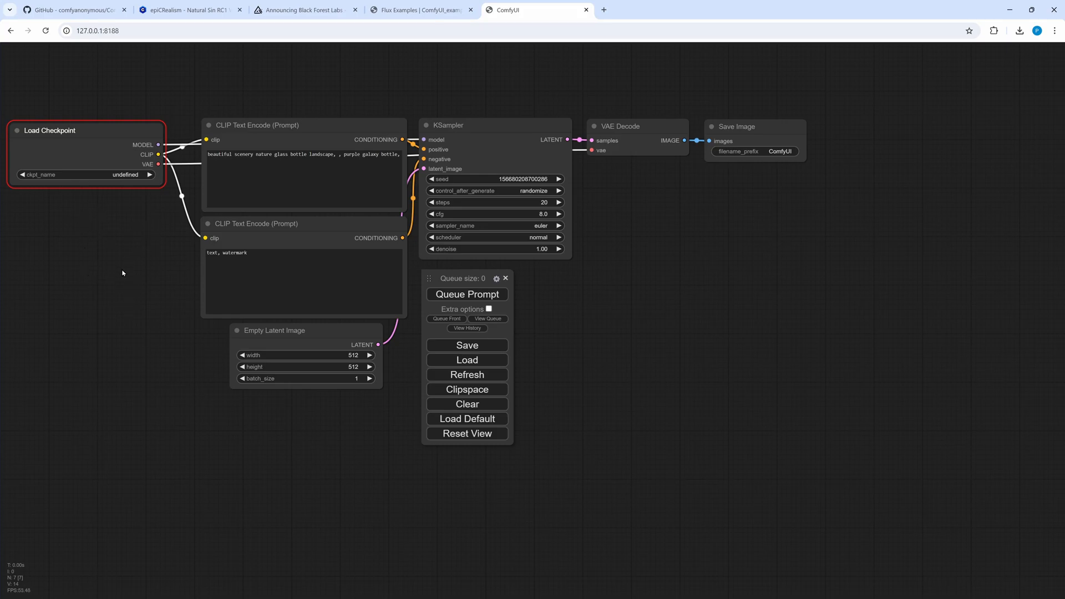
# Stop the running ComfyUI server in the command prompt and start run_directml.bat again.
pyautogui.hotkey('alt', 'Tab')
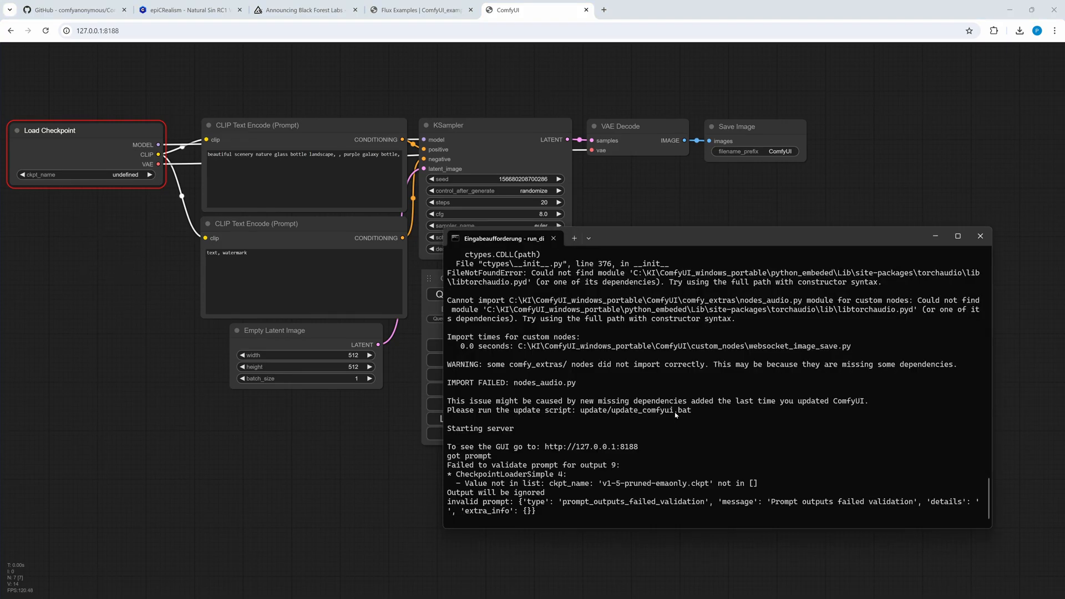
pyautogui.hotkey('ctrl', 'c')
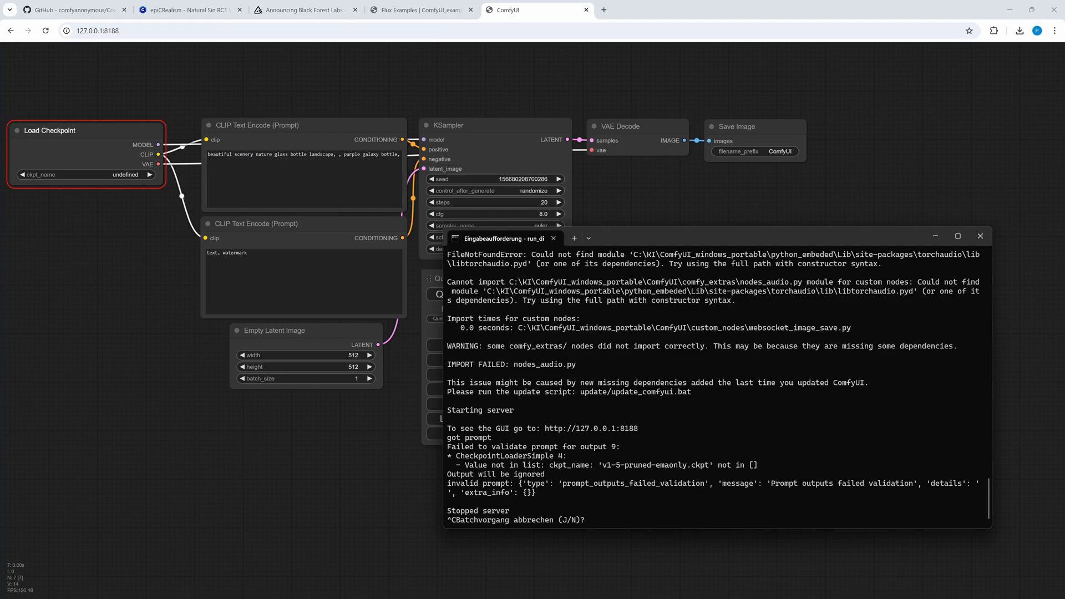
pyautogui.write('J')
pyautogui.press('Return')
pyautogui.press('Return')
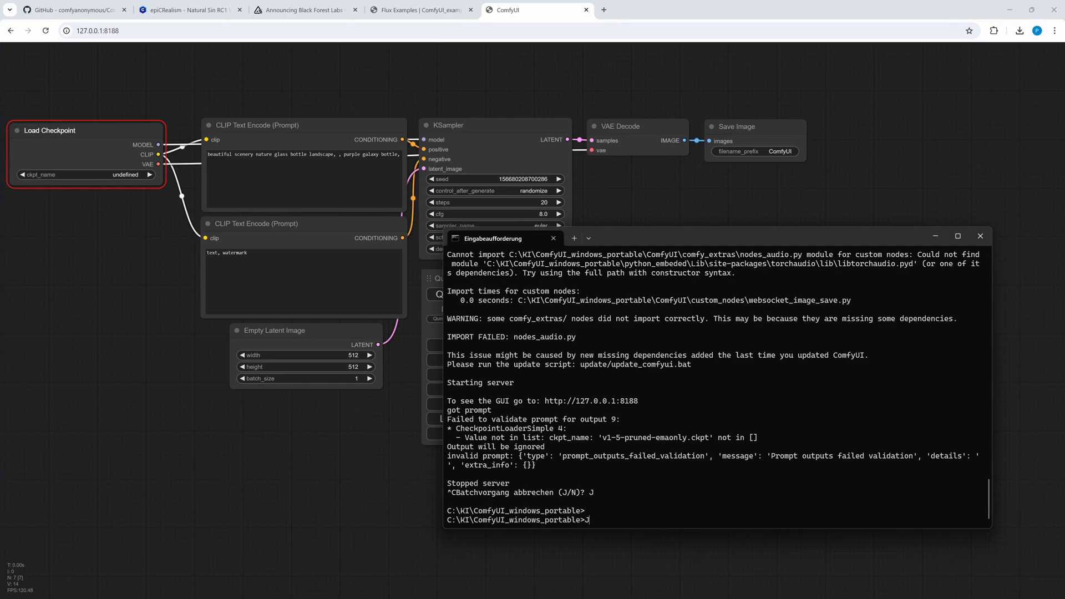
pyautogui.press('Up')
pyautogui.press('Return')
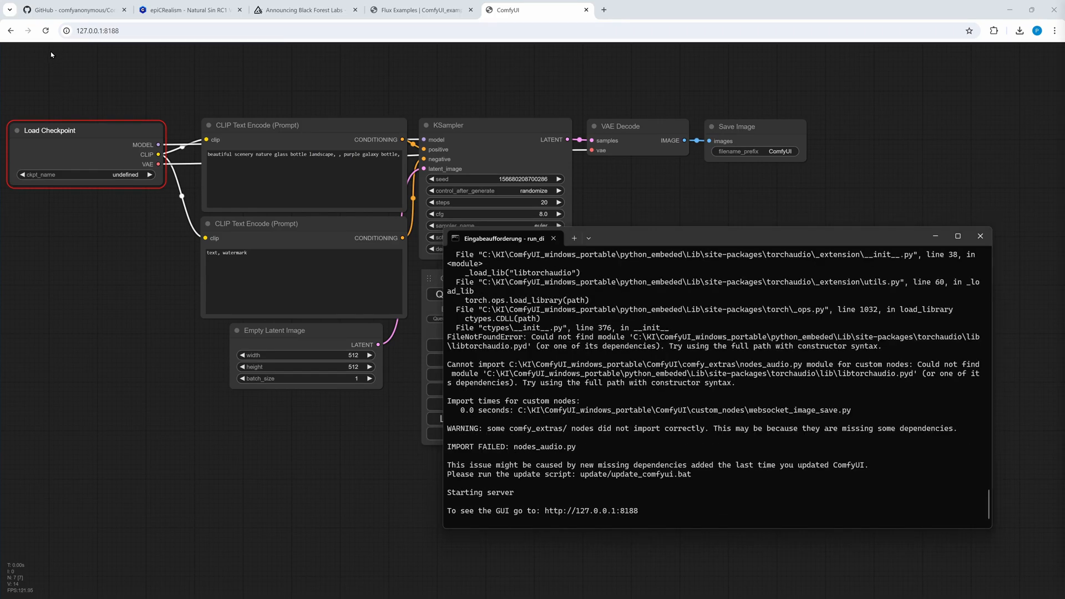
# Reload the ComfyUI page and set the Load Checkpoint node to epicrealism_naturalSinRC1VAE.safetensors.
pyautogui.click(45, 30)
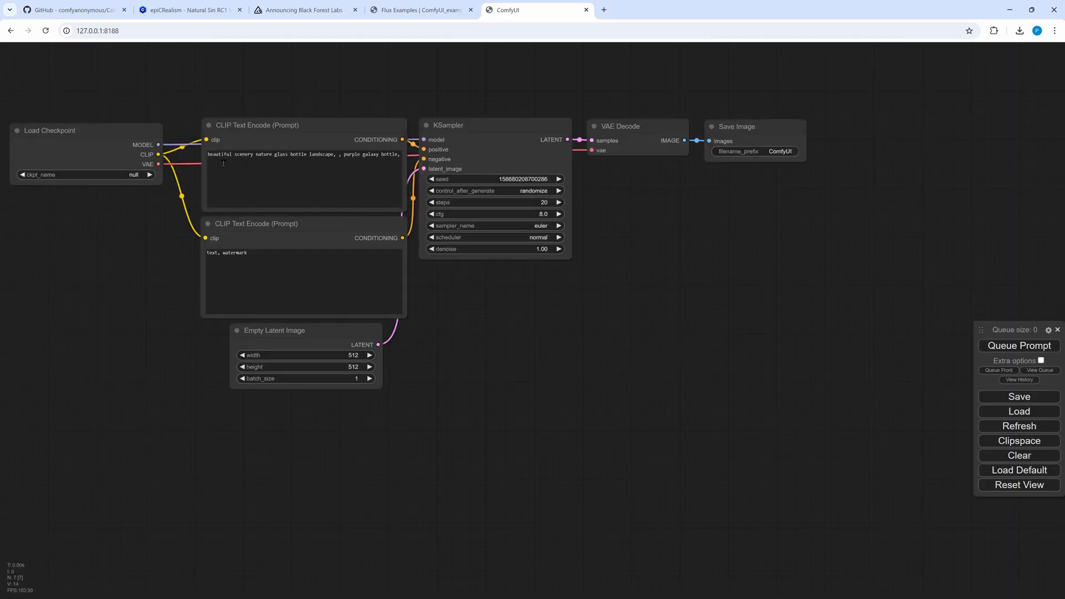
pyautogui.click(130, 176)
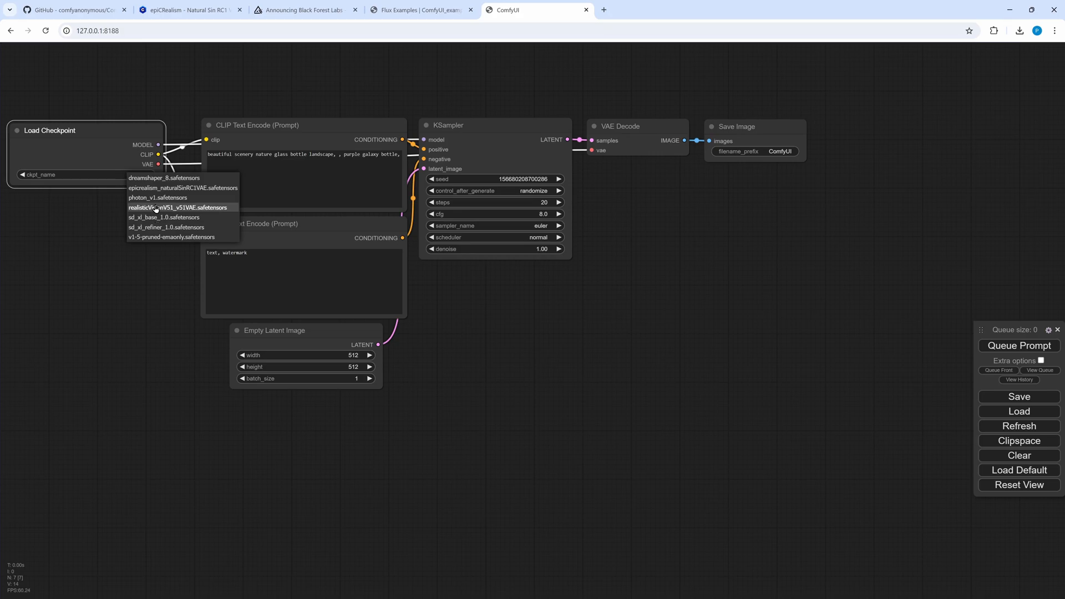
pyautogui.click(144, 188)
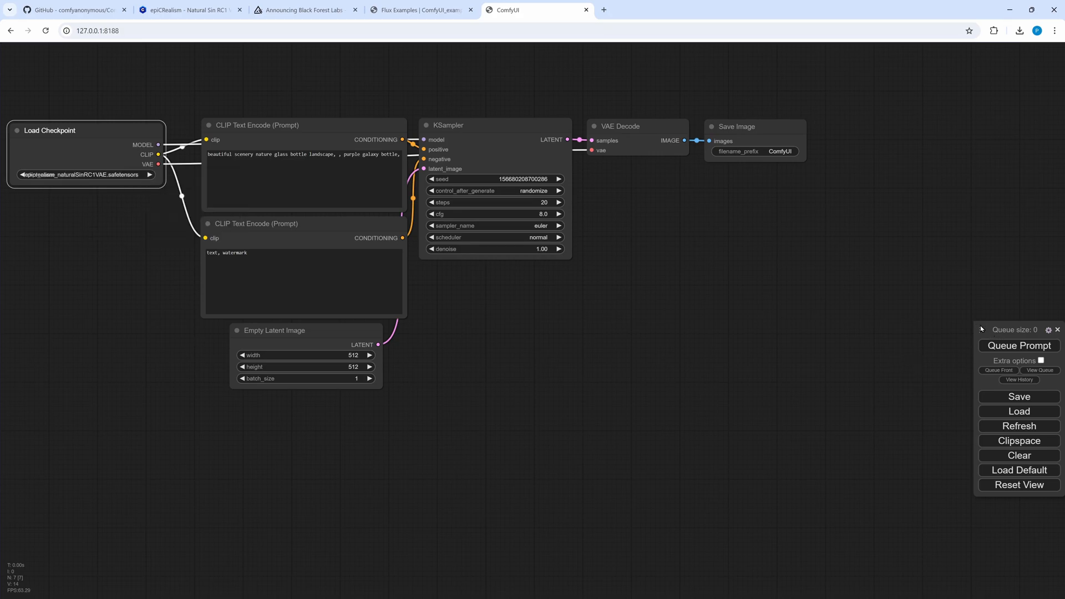
# Place the queue panel below the KSampler node, queue the prompt, and follow the generation in the console before minimizing it.
pyautogui.moveTo(982, 329); pyautogui.dragTo(440, 291)
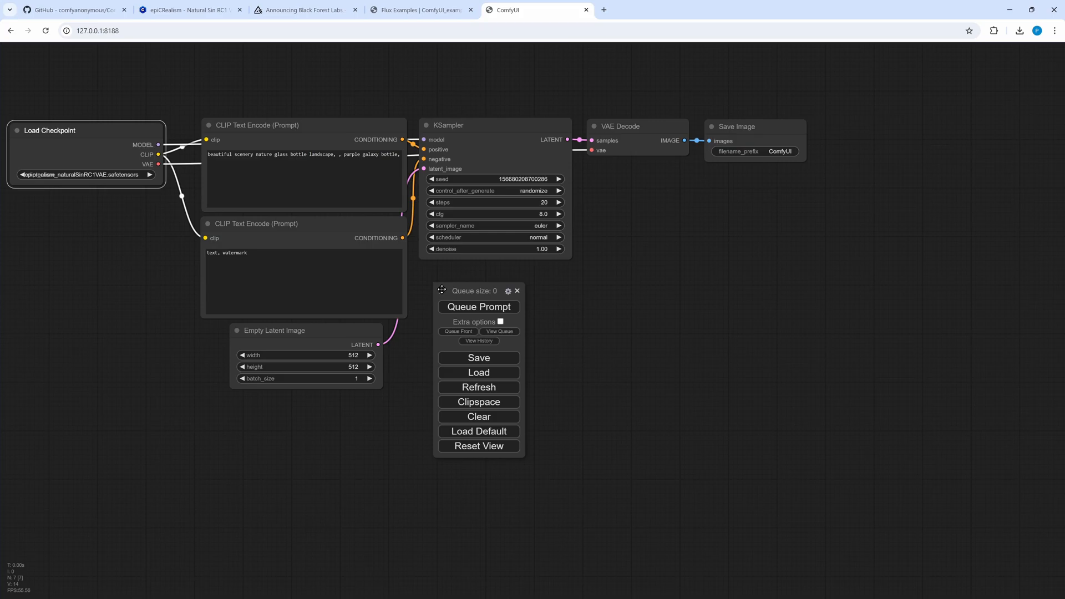
pyautogui.click(470, 309)
pyautogui.hotkey('alt', 'Tab')
pyautogui.moveTo(770, 239); pyautogui.dragTo(357, 281)
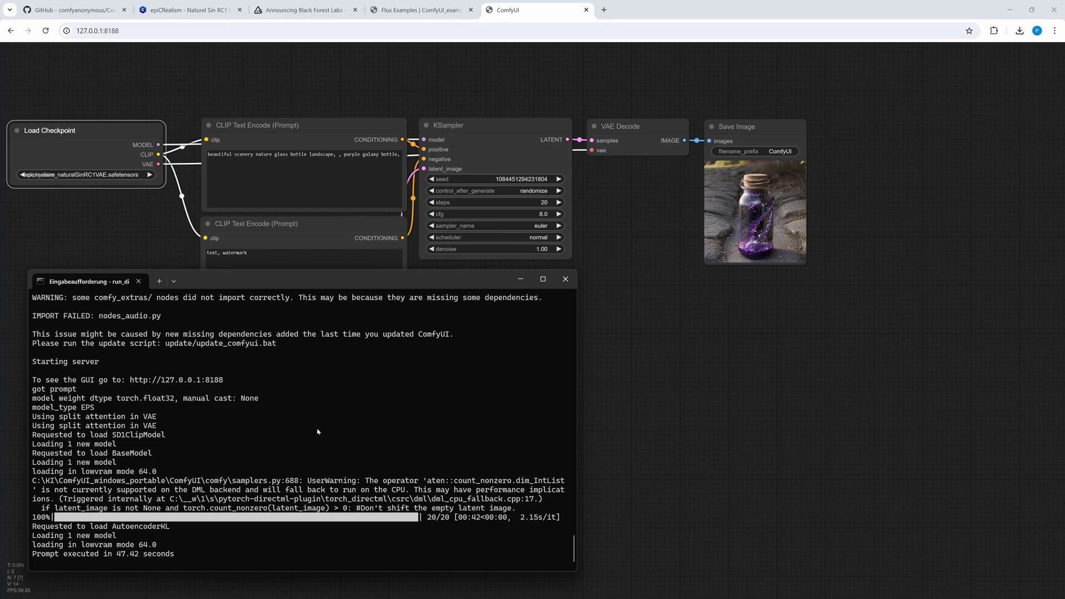
pyautogui.click(512, 282)
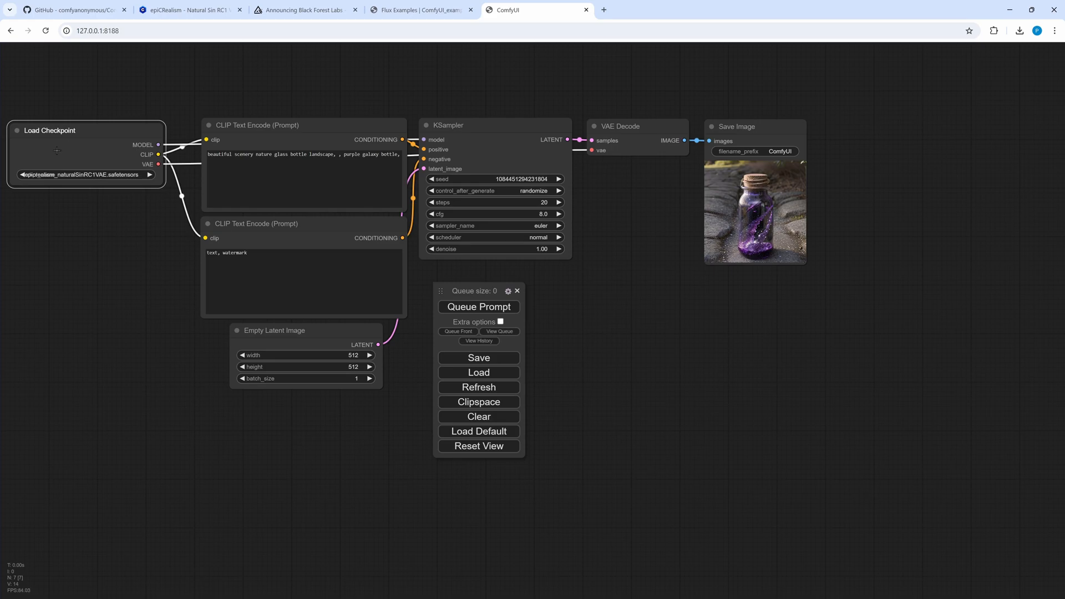
pyautogui.click(95, 175)
pyautogui.moveTo(313, 237); pyautogui.dragTo(312, 239)
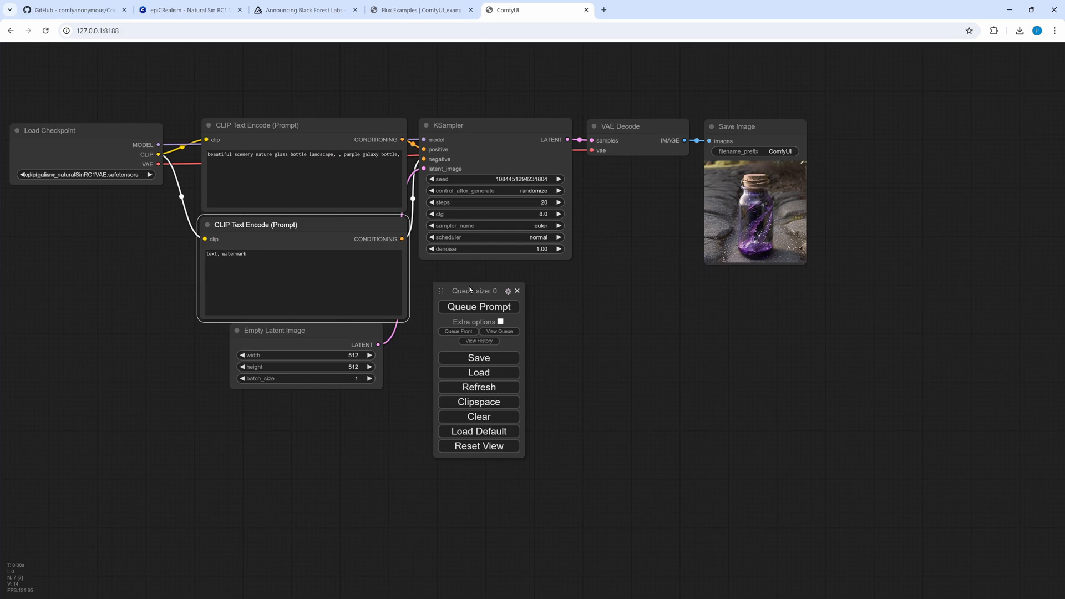
# Show the extra queue options, try other batch counts, and hide the options again.
pyautogui.click(499, 321)
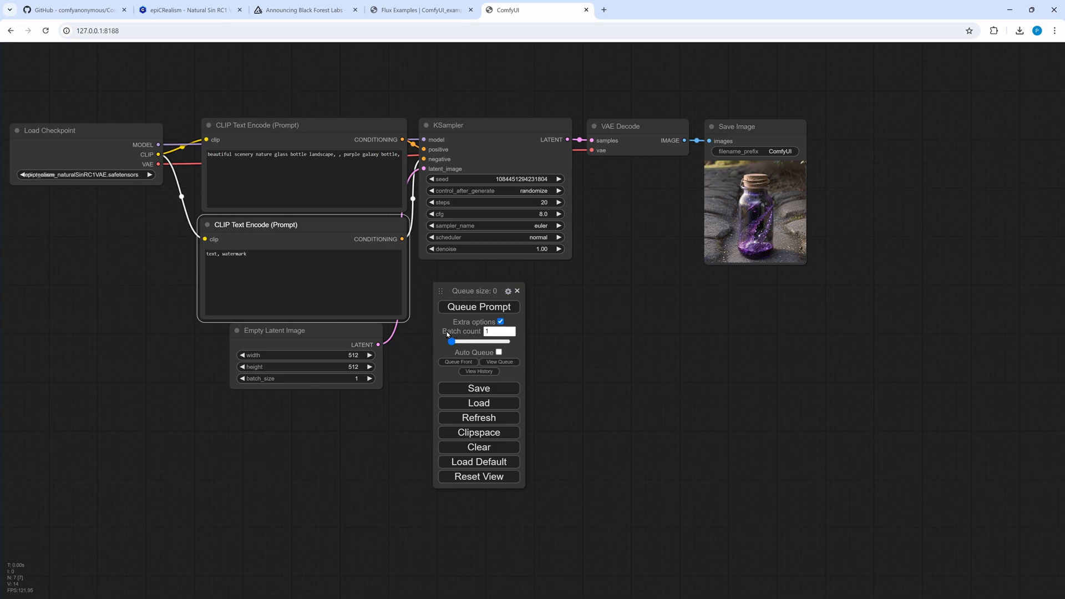
pyautogui.moveTo(451, 341); pyautogui.dragTo(495, 342)
pyautogui.moveTo(484, 343); pyautogui.dragTo(446, 344)
pyautogui.click(484, 326)
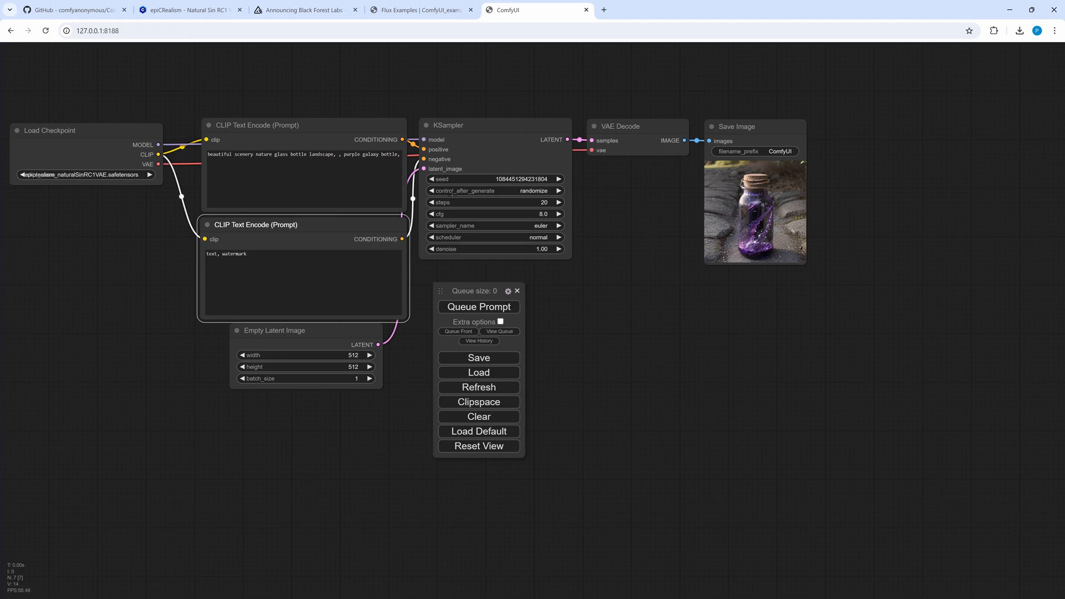
# Set the KSampler node's steps to 30 and its cfg to 5.
pyautogui.click(530, 191)
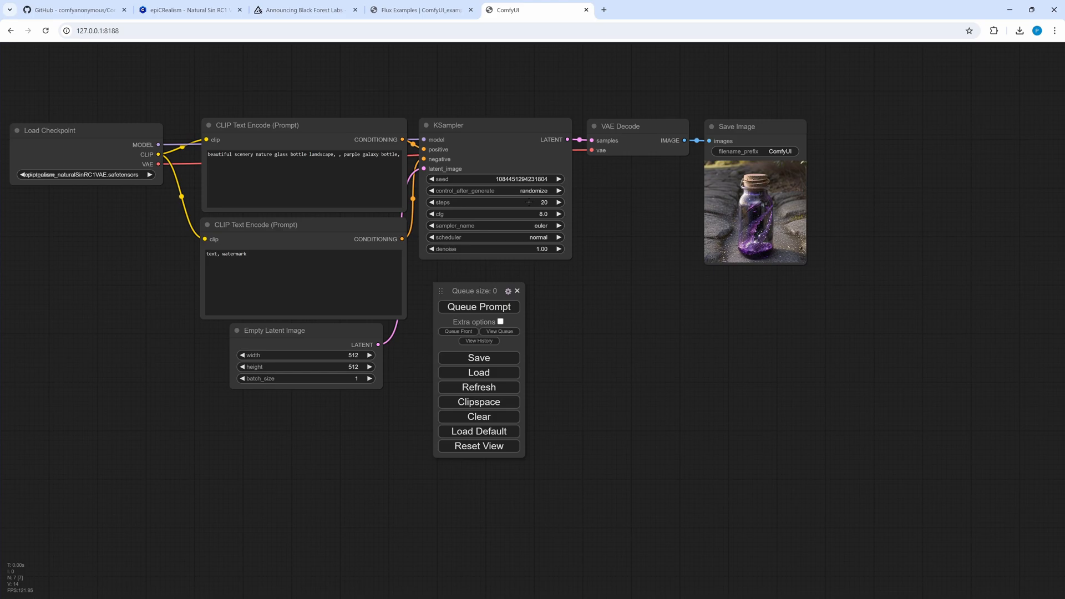
pyautogui.click(530, 203)
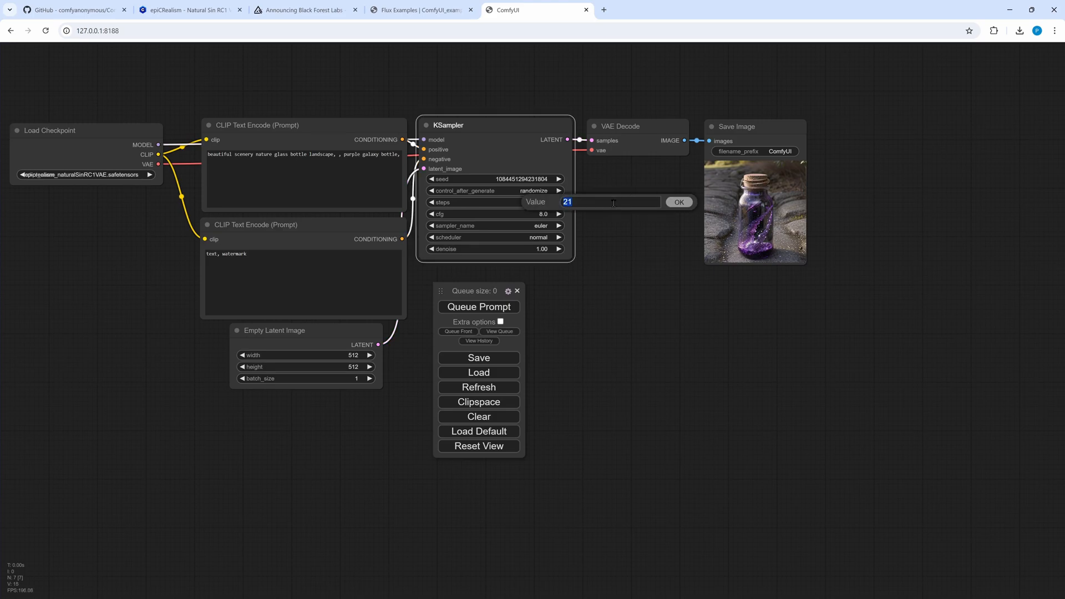
pyautogui.write('30')
pyautogui.press('Return')
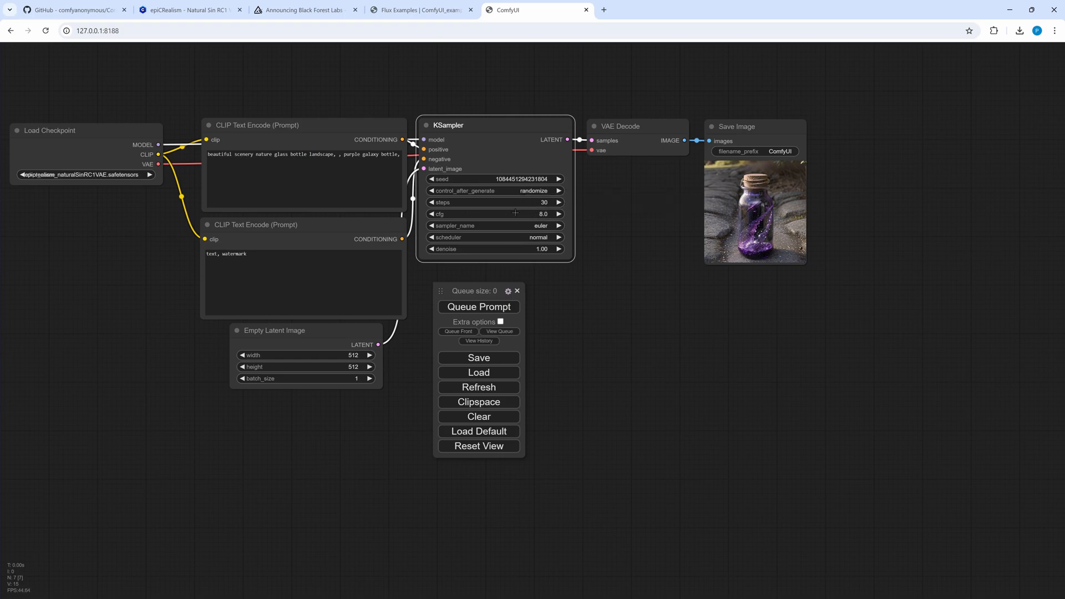
pyautogui.click(523, 213)
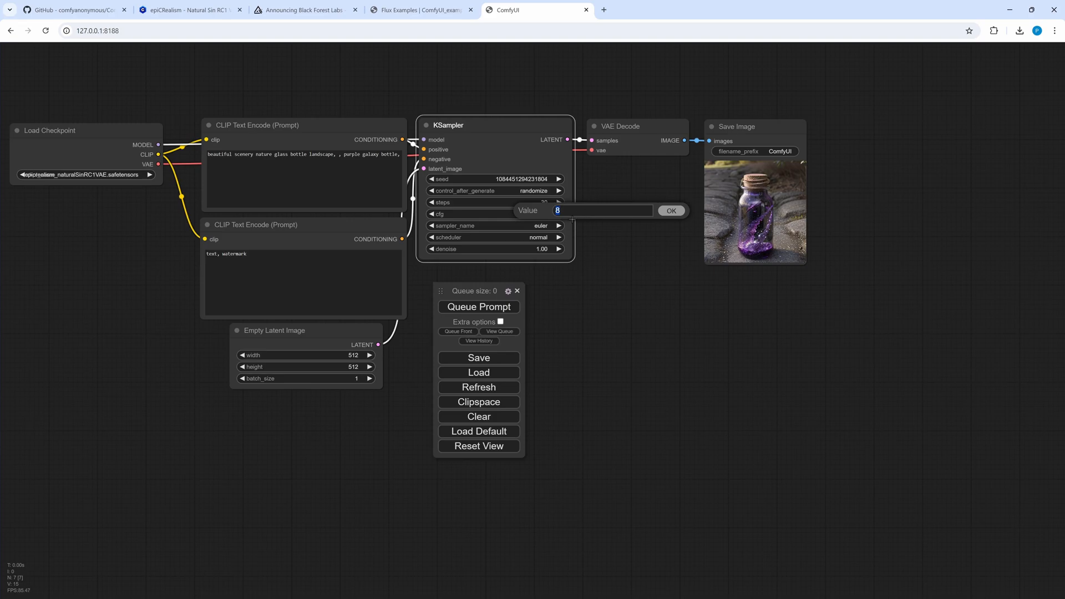
pyautogui.write('5')
pyautogui.press('Return')
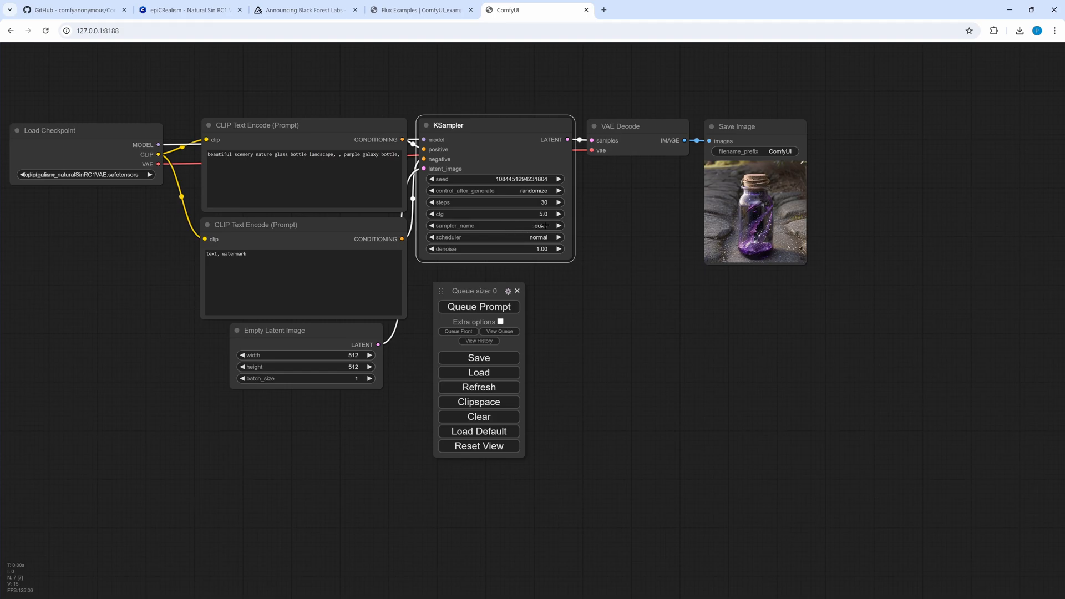
# Set the KSampler node's sampler to dpmpp_2m_sde and its scheduler to karras.
pyautogui.click(545, 225)
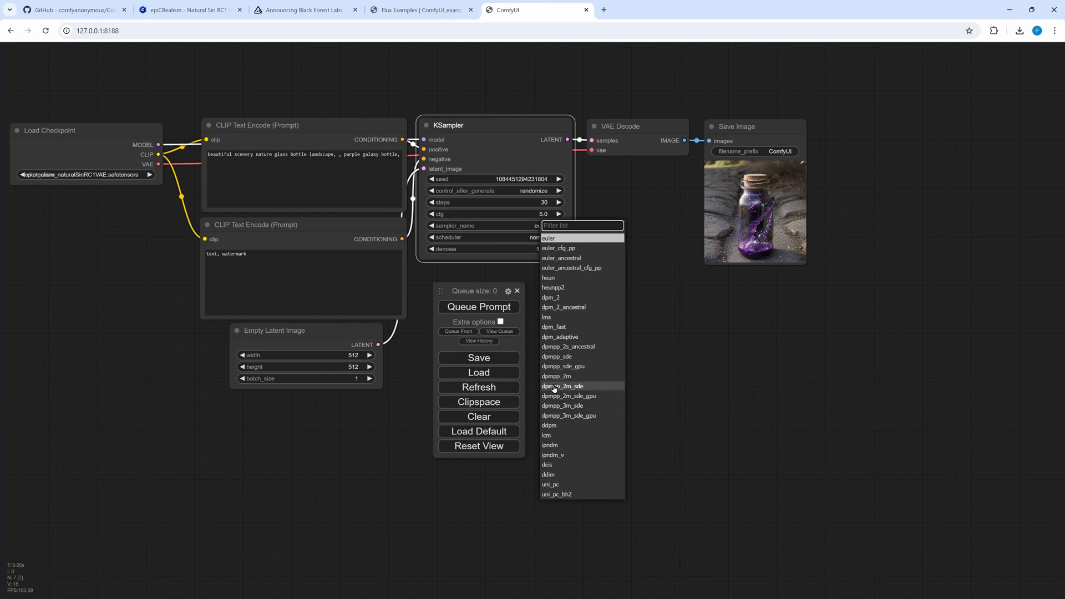
pyautogui.click(578, 388)
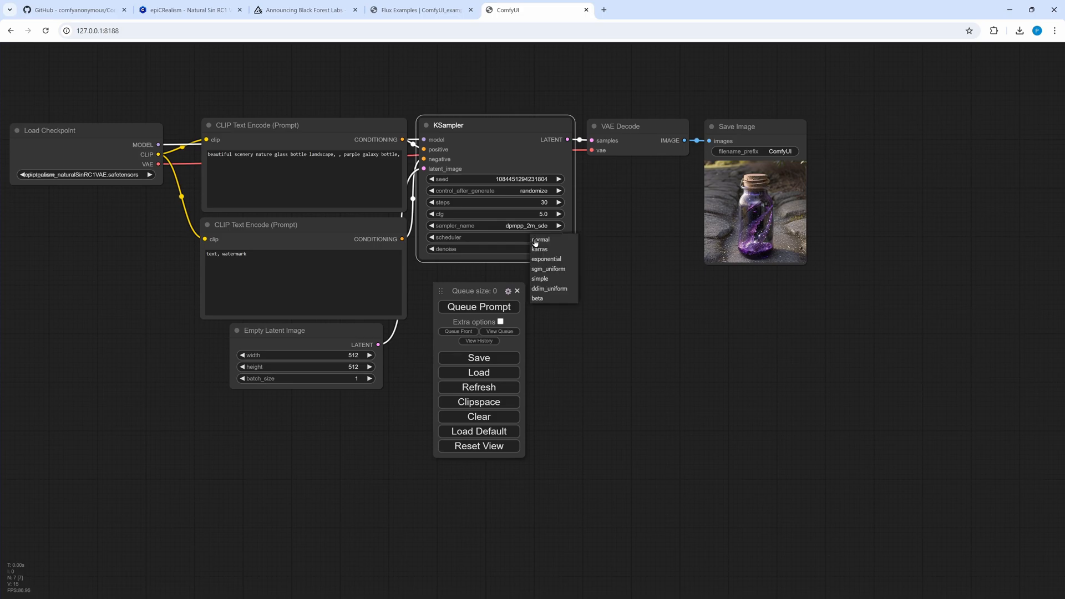
pyautogui.click(533, 239)
pyautogui.click(540, 250)
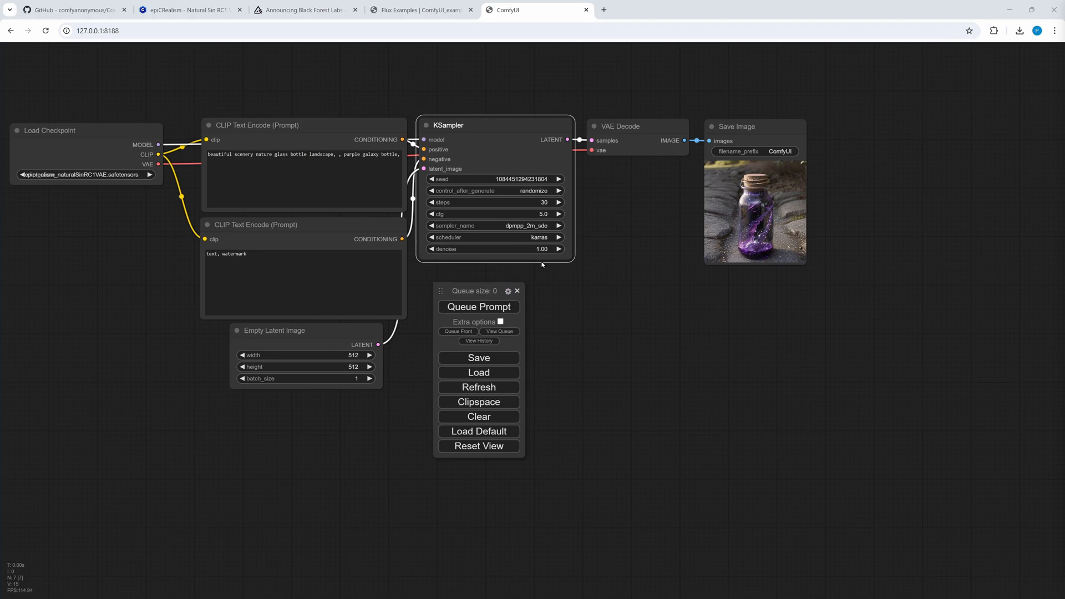
# Queue the prompt with the new sampler settings and enlarge the Save Image node to show its picture bigger.
pyautogui.click(467, 308)
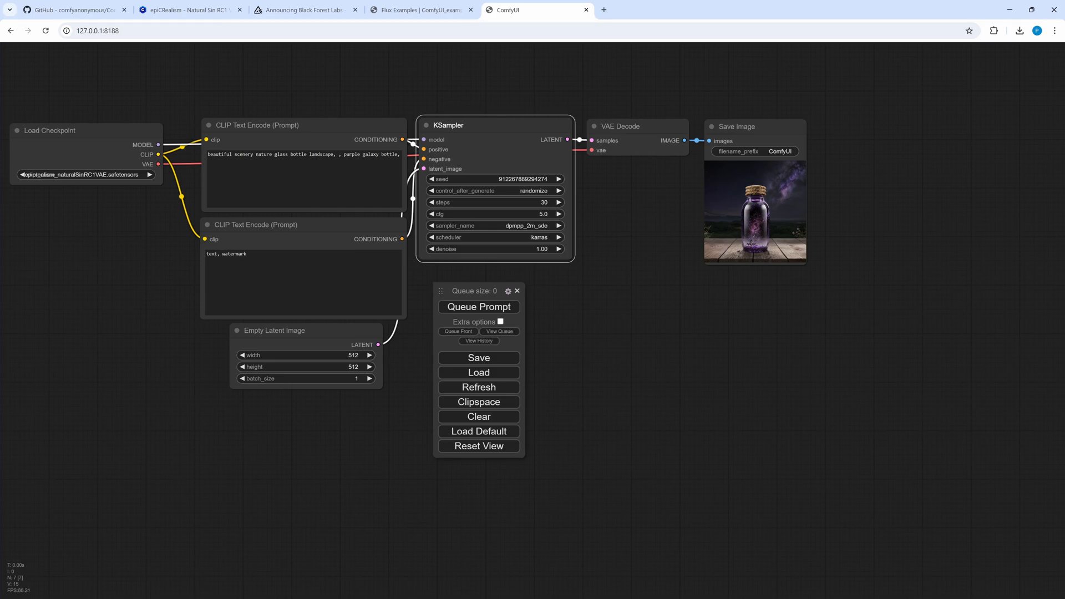
pyautogui.moveTo(805, 263); pyautogui.dragTo(985, 453)
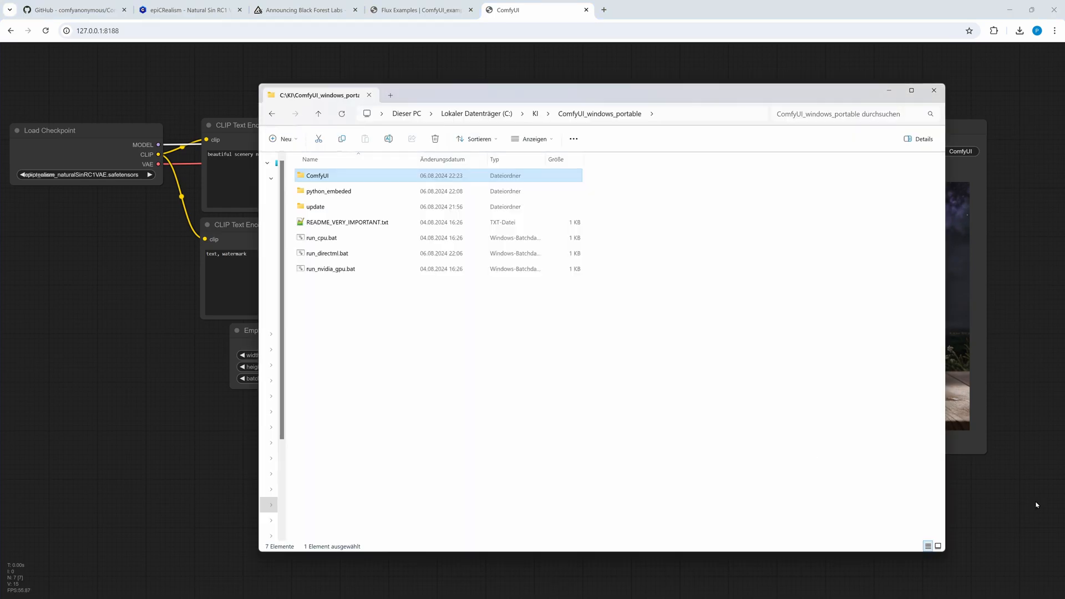
# Switch to File Explorer and open the ComfyUI\output folder with the generated images.
pyautogui.hotkey('alt', 'Tab')
pyautogui.doubleClick(309, 178)
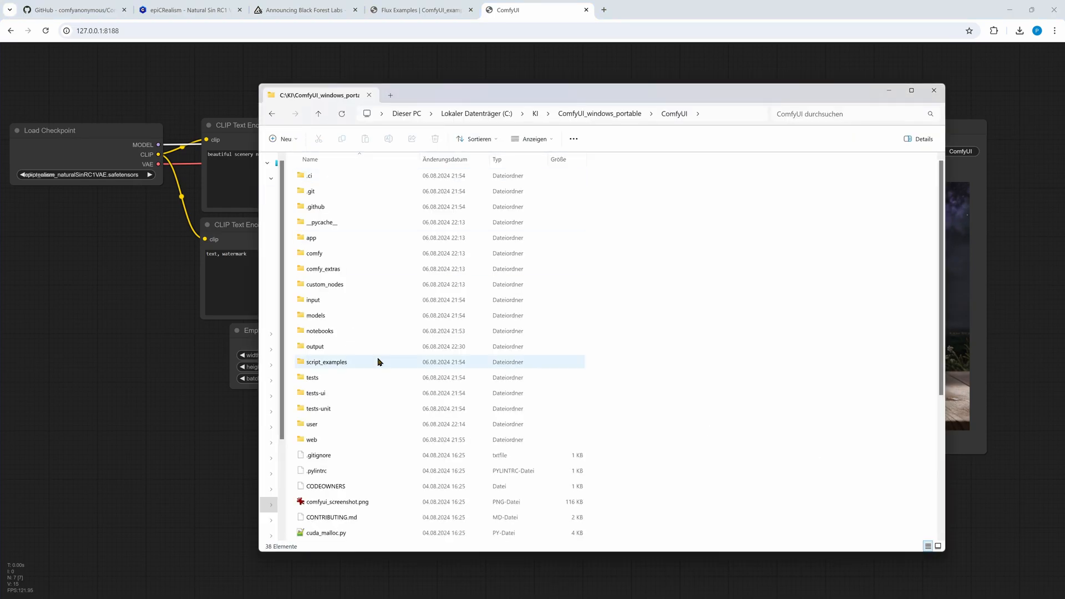
pyautogui.doubleClick(313, 347)
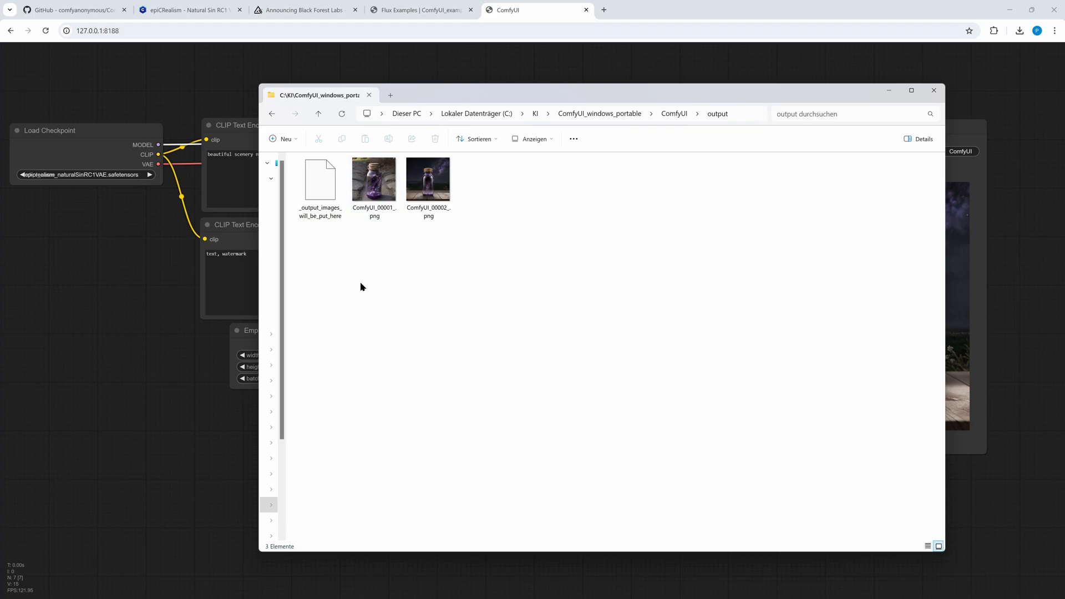
# Clear the whole workflow in ComfyUI and bring the output folder window back to the front.
pyautogui.click(83, 441)
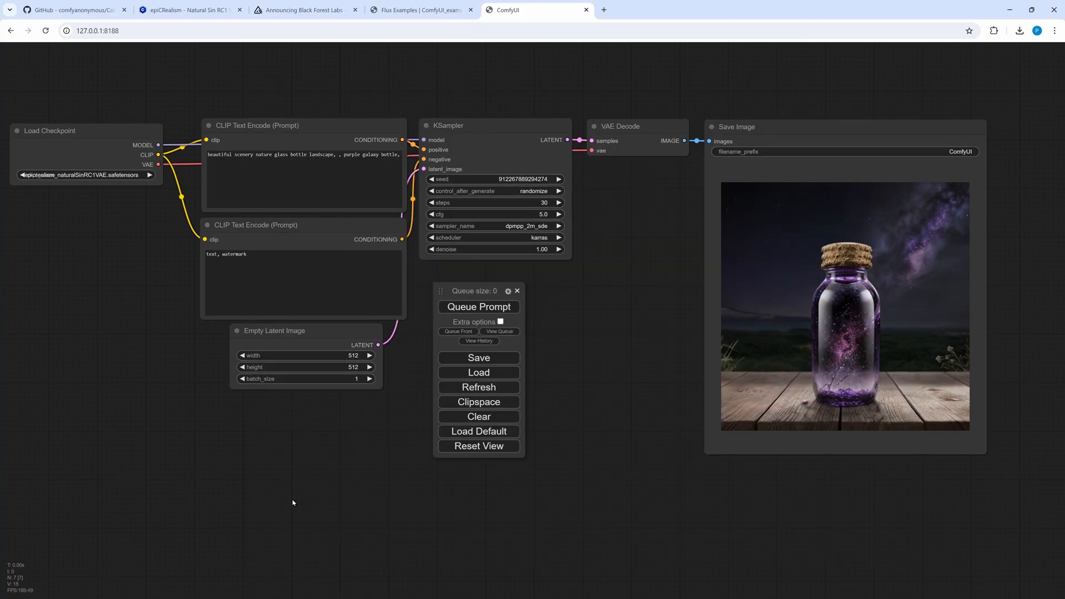
pyautogui.click(464, 417)
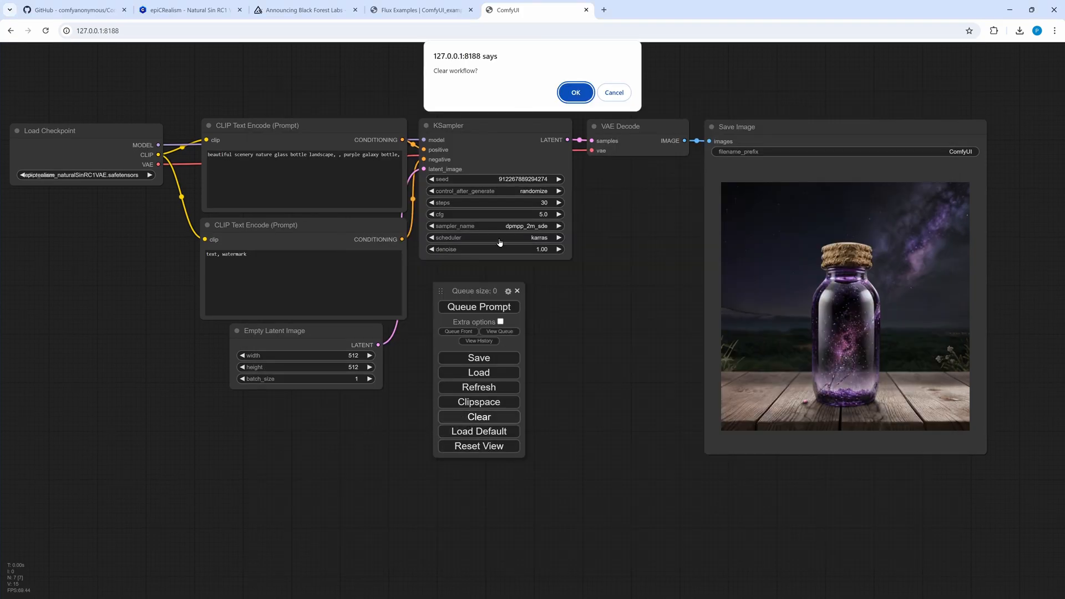
pyautogui.click(575, 91)
pyautogui.hotkey('alt', 'Tab')
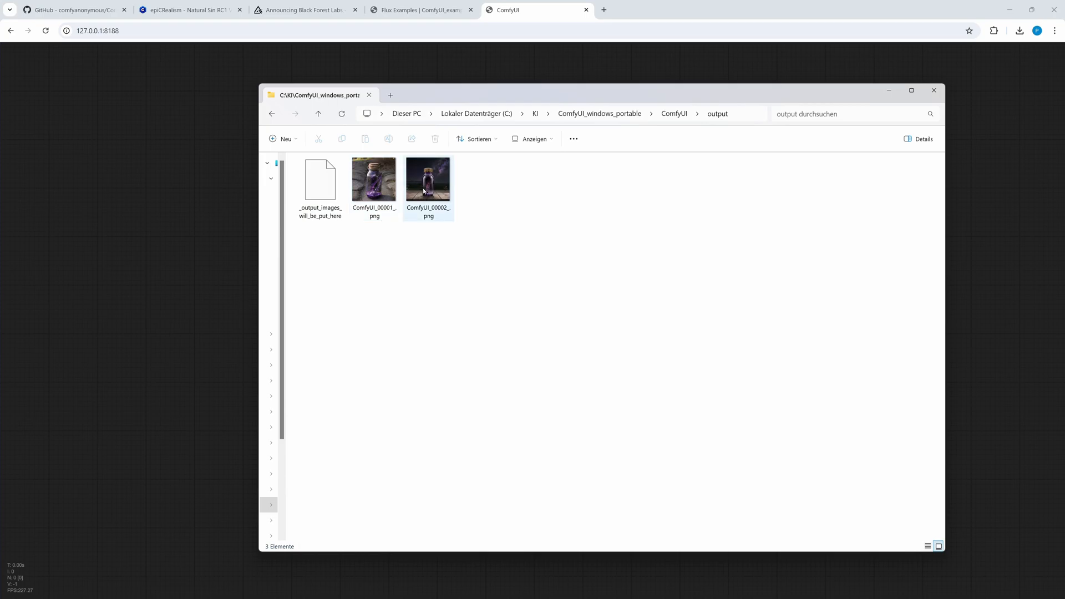
# Load the workflow stored in ComfyUI_00002_.png from the output folder into the empty ComfyUI canvas.
pyautogui.moveTo(431, 190); pyautogui.dragTo(150, 225)
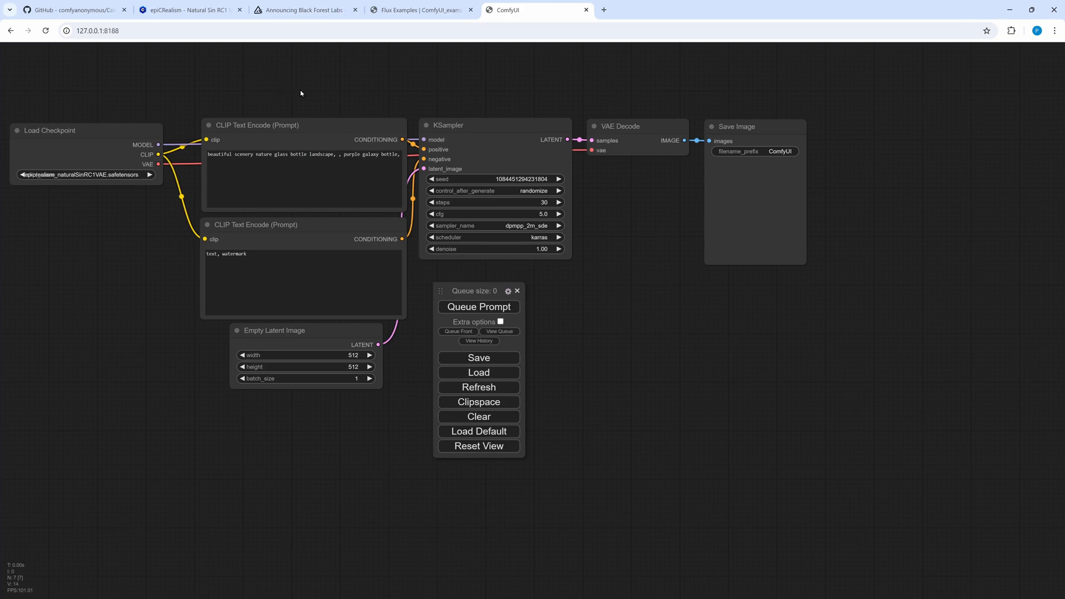
# Read the Black Forest Labs announcement page down to the Flux.1 Model Family chart.
pyautogui.click(304, 10)
pyautogui.scroll(-4, 684, 484)
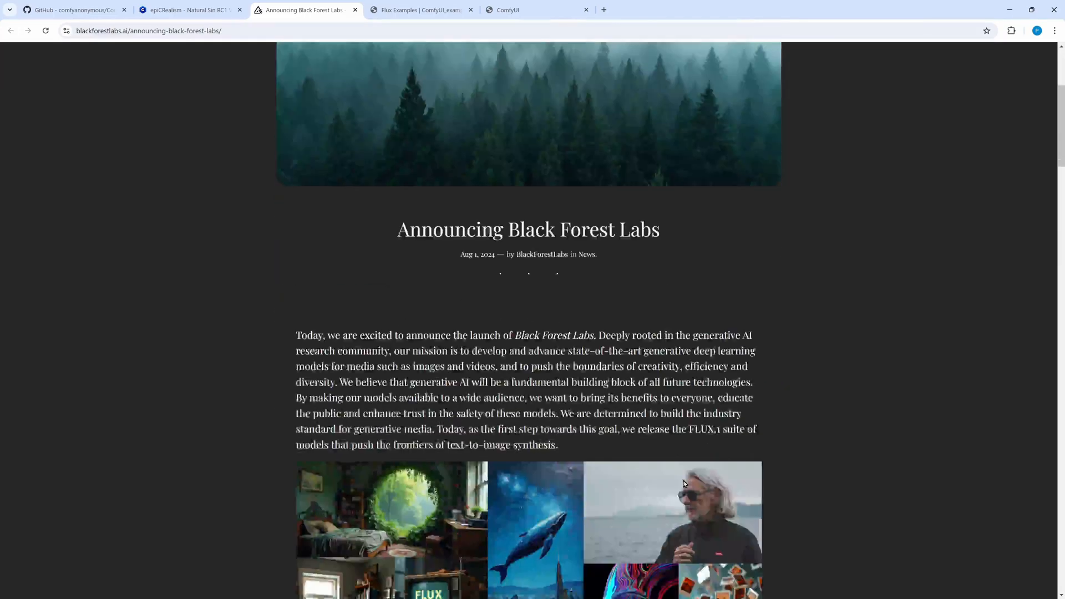
pyautogui.scroll(-14, 684, 484)
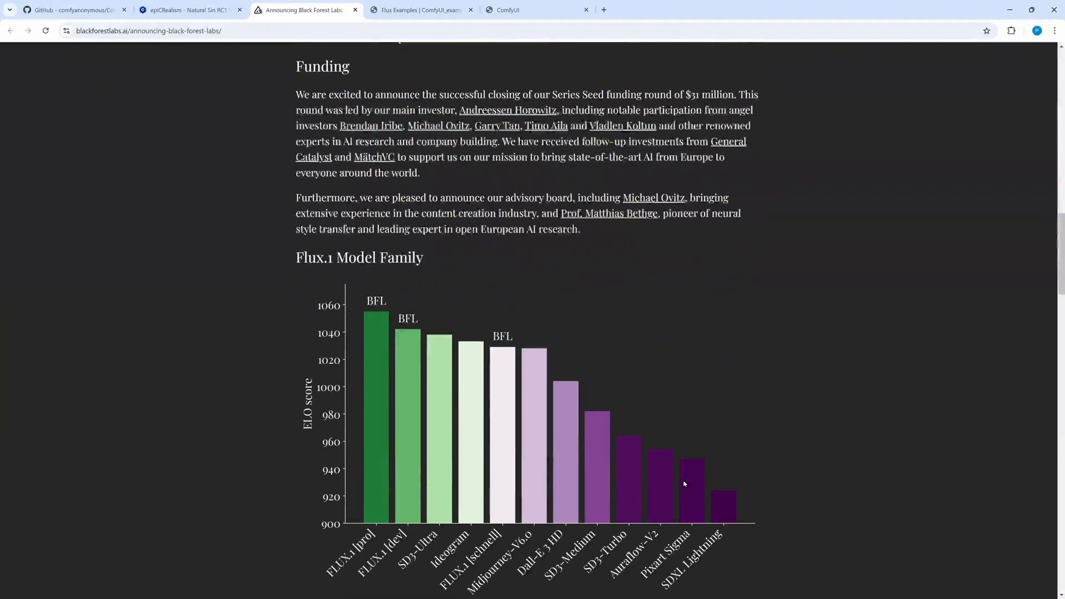
pyautogui.scroll(-2, 684, 484)
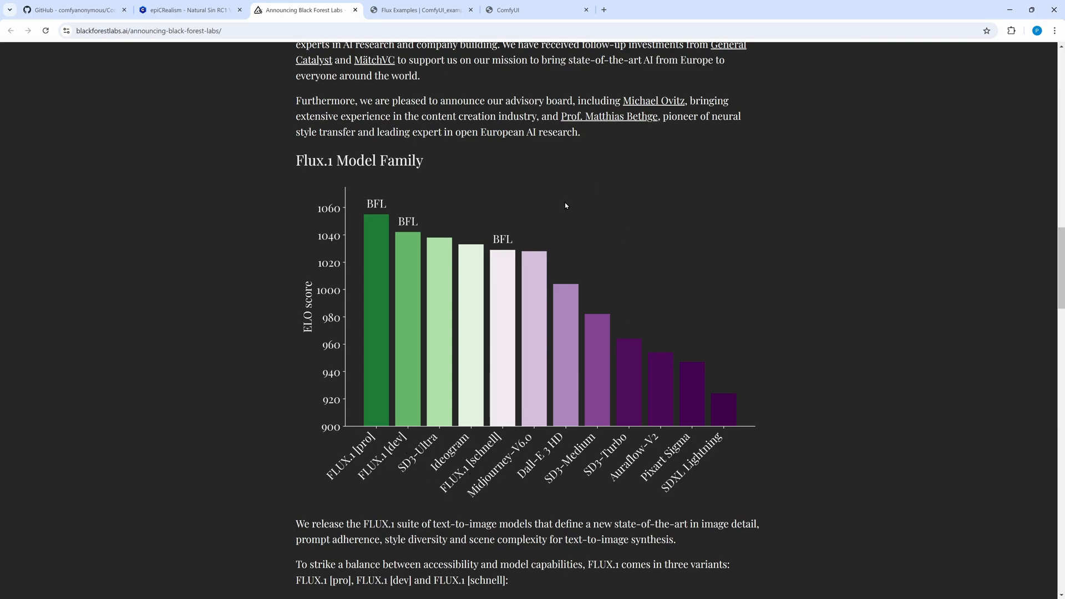
# Review the ComfyUI Flux Examples page, including the FP8 checkpoint section and its example images, and return to the regular full version instructions.
pyautogui.click(417, 10)
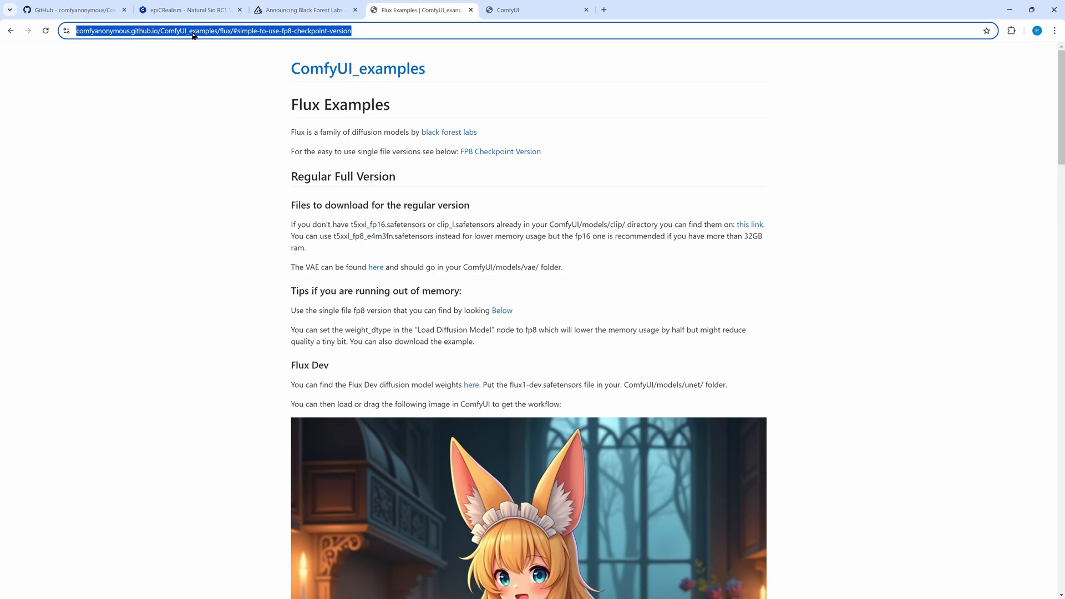
pyautogui.click(218, 182)
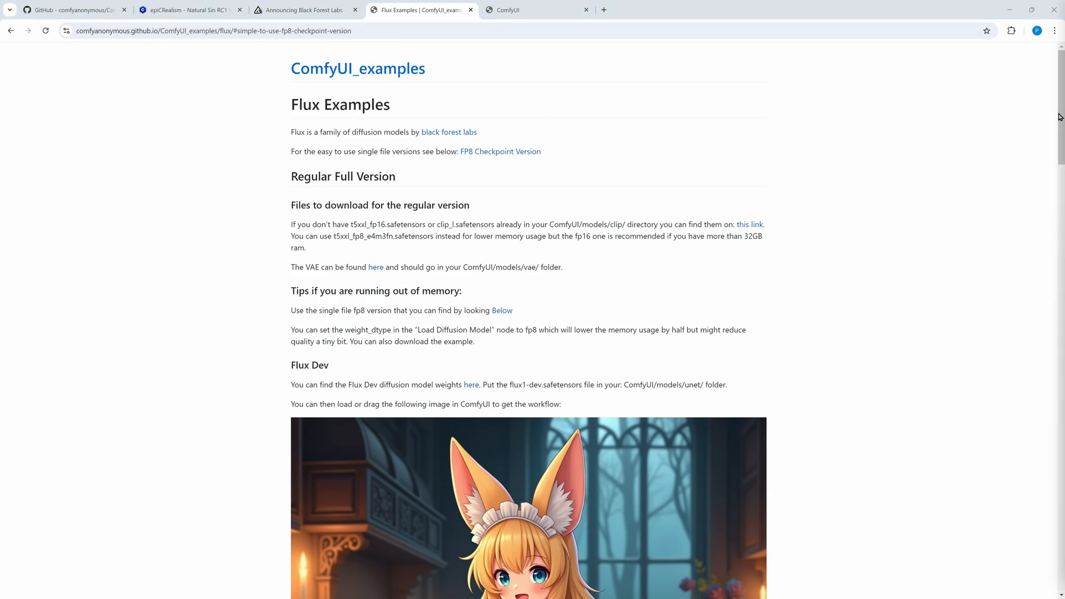
pyautogui.scroll(-2, 1058, 164)
pyautogui.moveTo(1059, 163); pyautogui.dragTo(1027, 410)
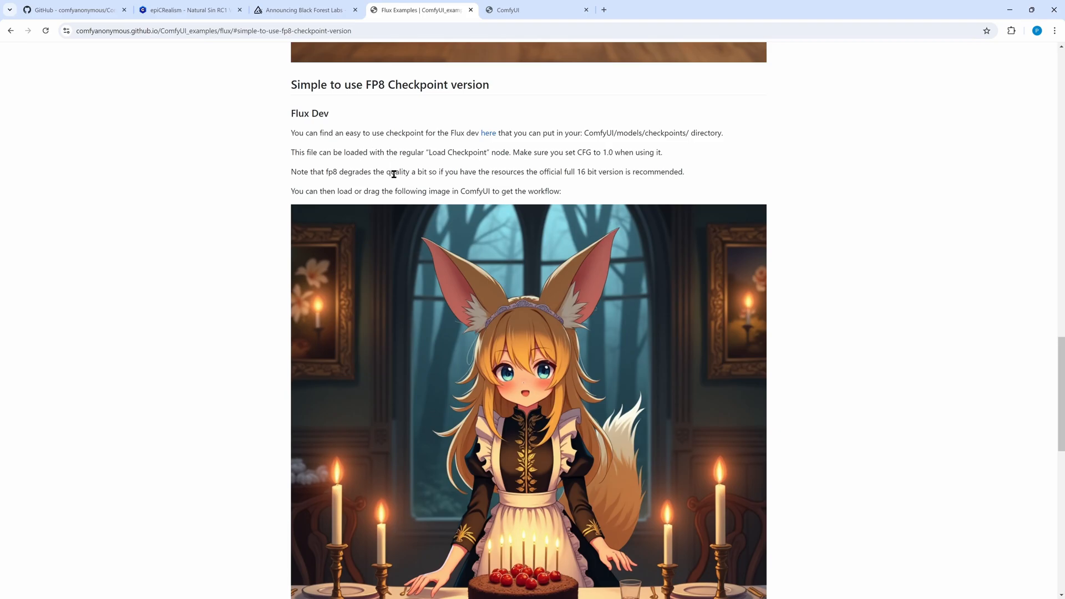
pyautogui.moveTo(1056, 368); pyautogui.dragTo(1057, 508)
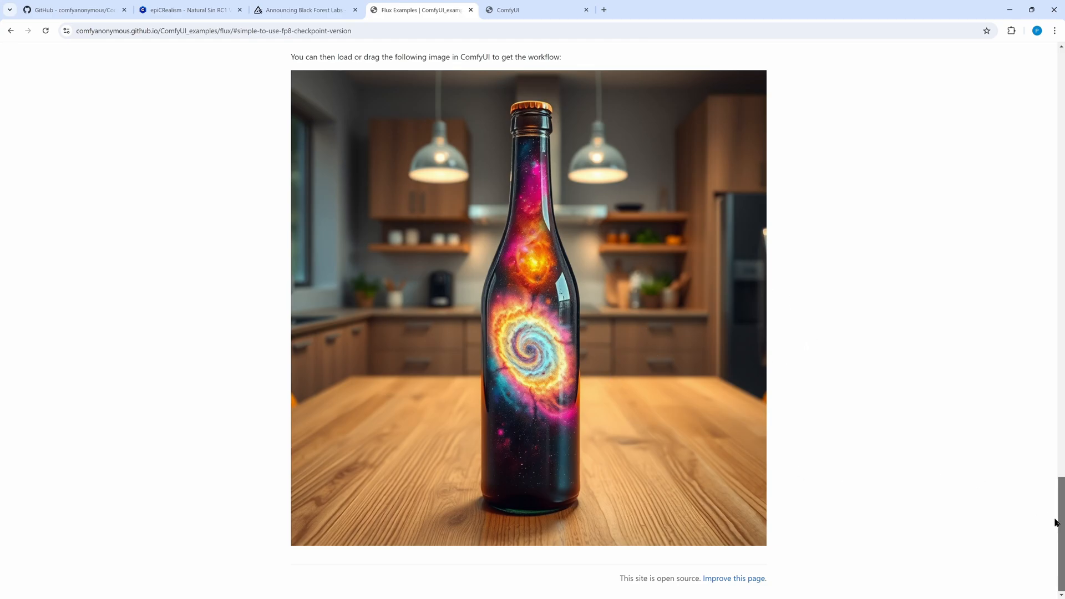
pyautogui.moveTo(1062, 527); pyautogui.dragTo(1047, 388)
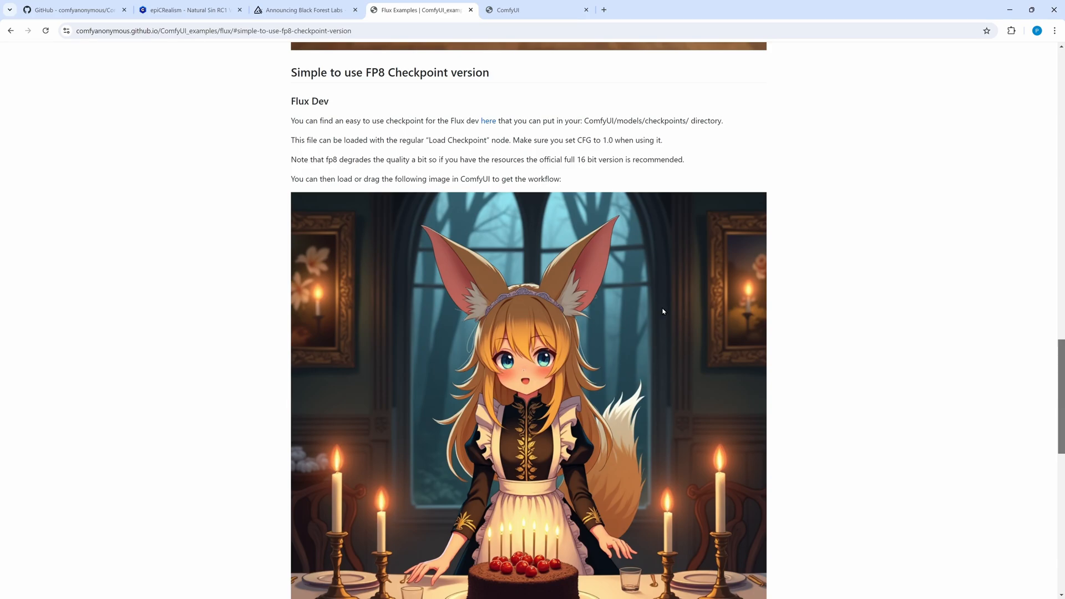
pyautogui.scroll(15, 1026, 105)
pyautogui.scroll(7, 1027, 105)
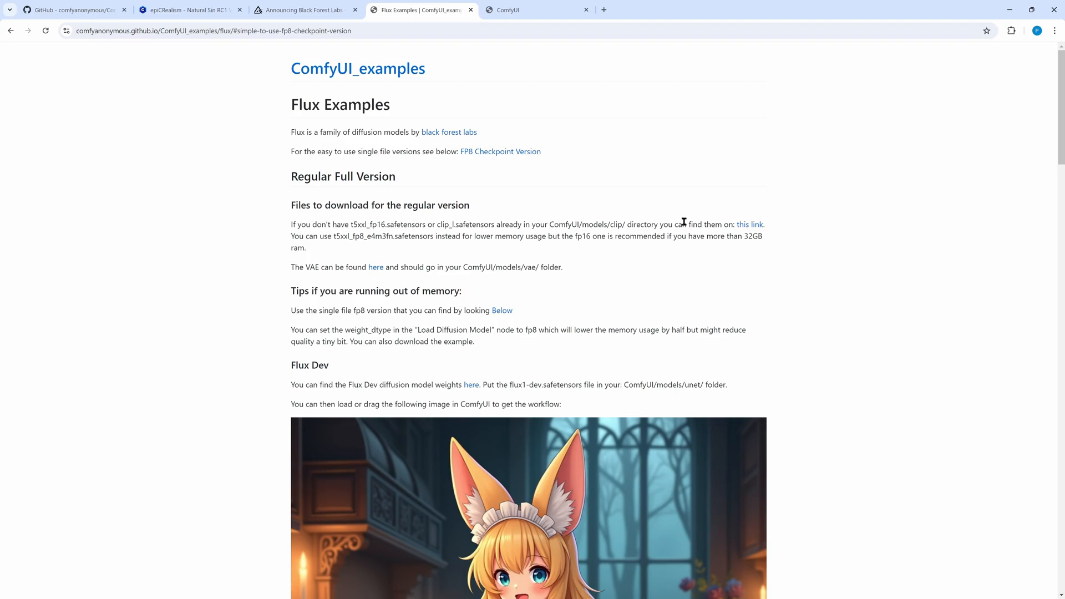
# Open the linked flux_text_encoders files and the ae.safetensors VAE page from Flux Examples in separate browser tabs.
pyautogui.middleClick(750, 225)
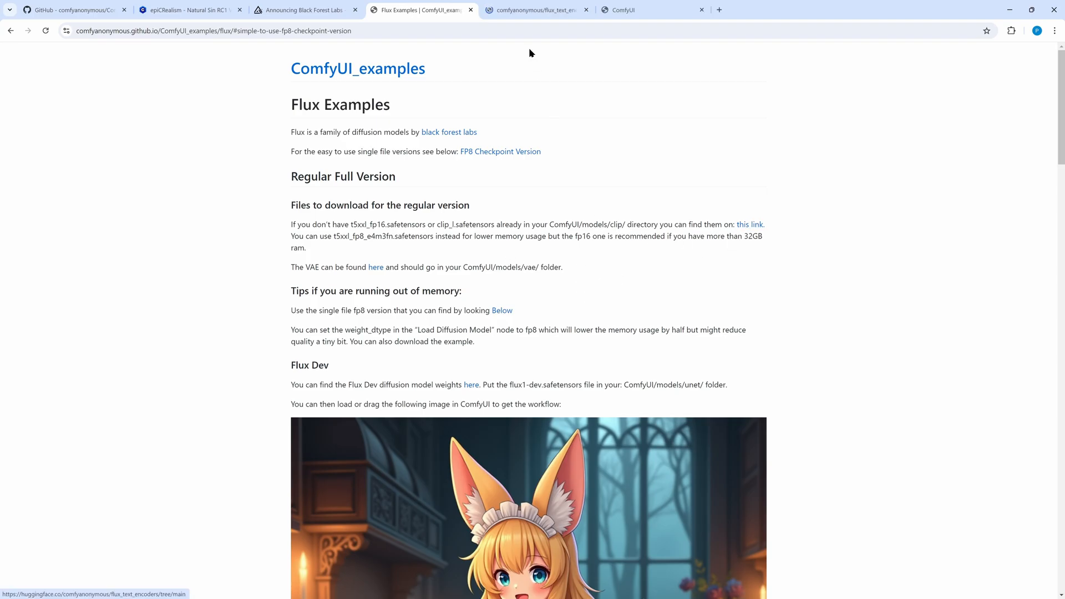
pyautogui.click(523, 11)
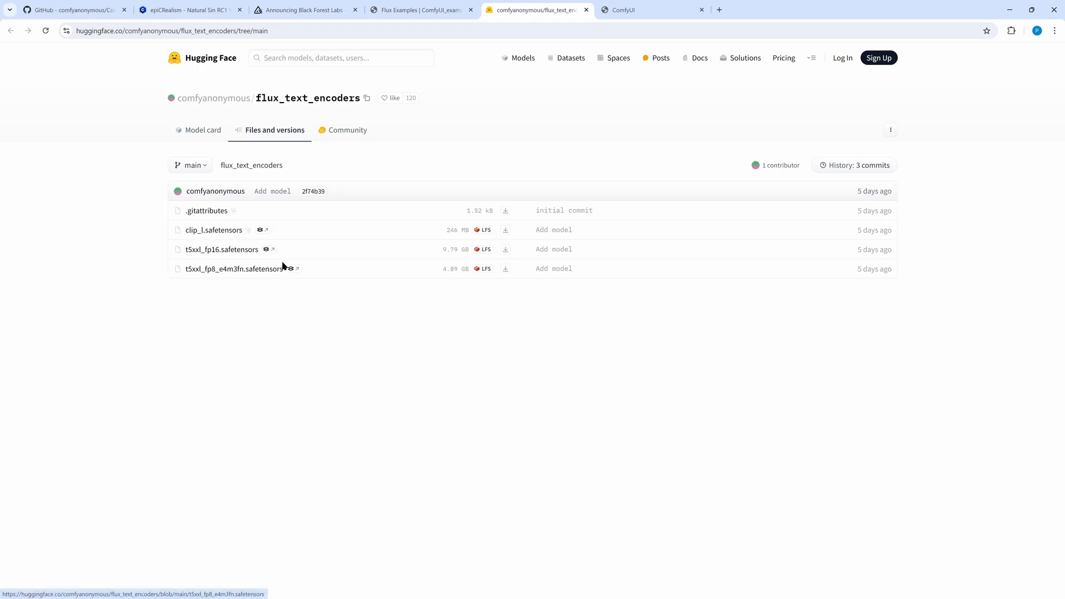
pyautogui.click(419, 16)
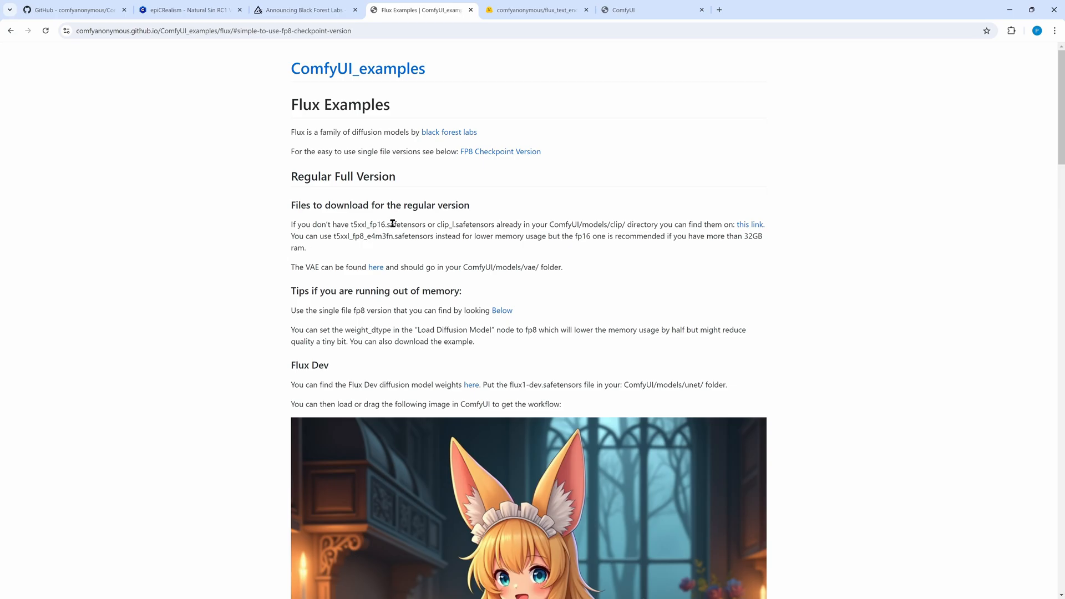
pyautogui.middleClick(375, 268)
pyautogui.click(654, 16)
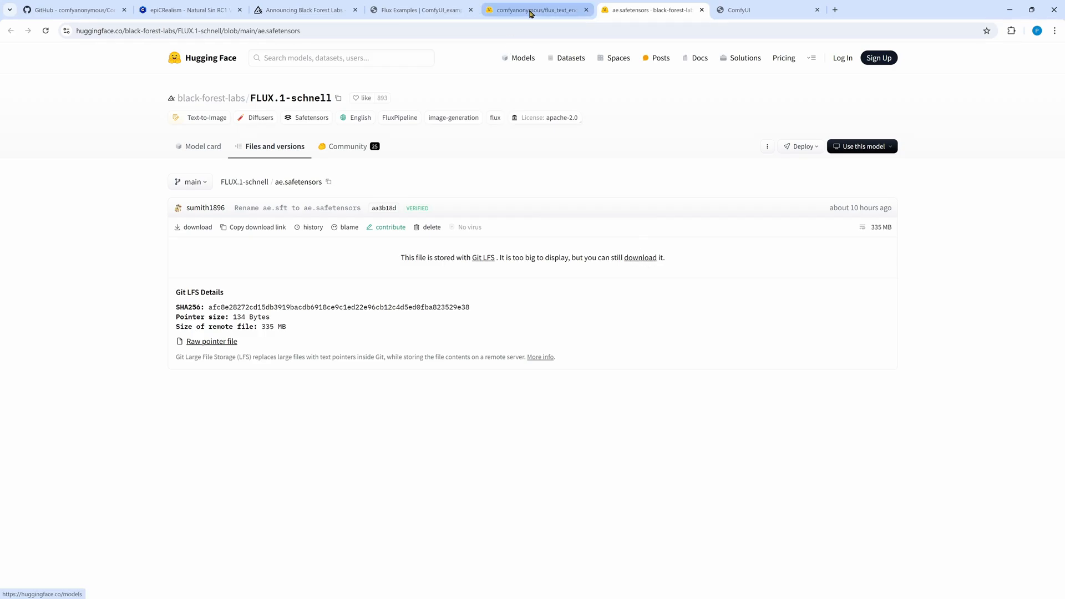
# Open the FLUX.1-dev repository from the Flux Dev weights link and view its files and versions.
pyautogui.click(410, 10)
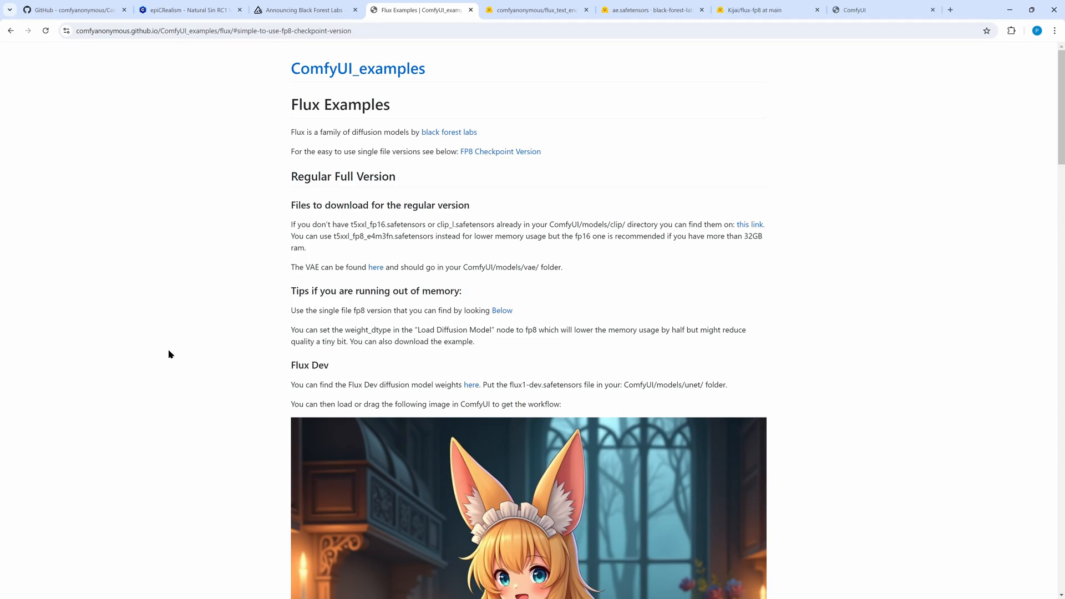
pyautogui.middleClick(471, 386)
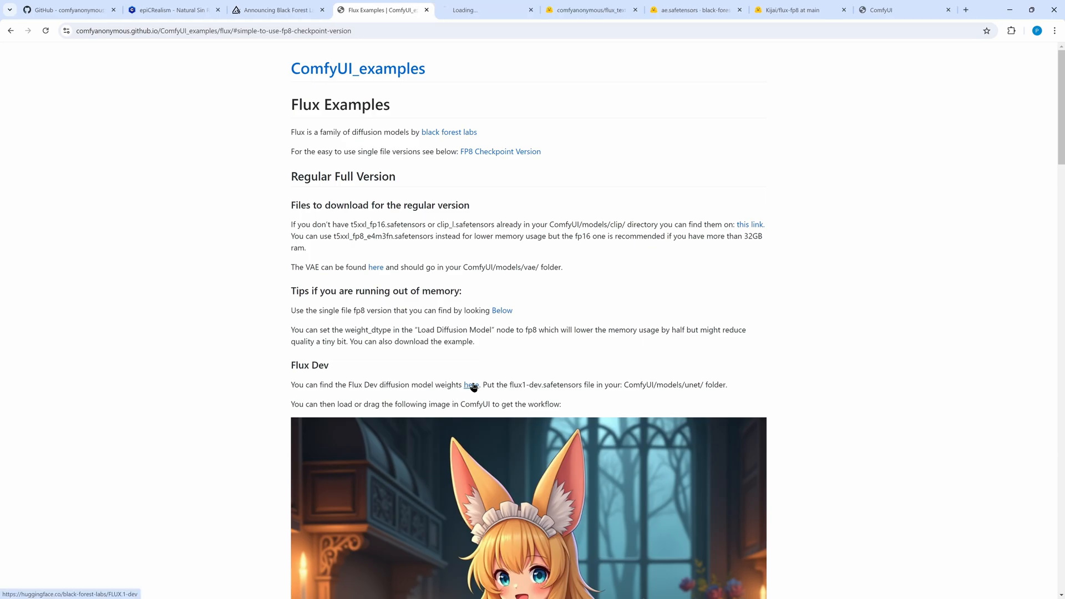
pyautogui.click(475, 11)
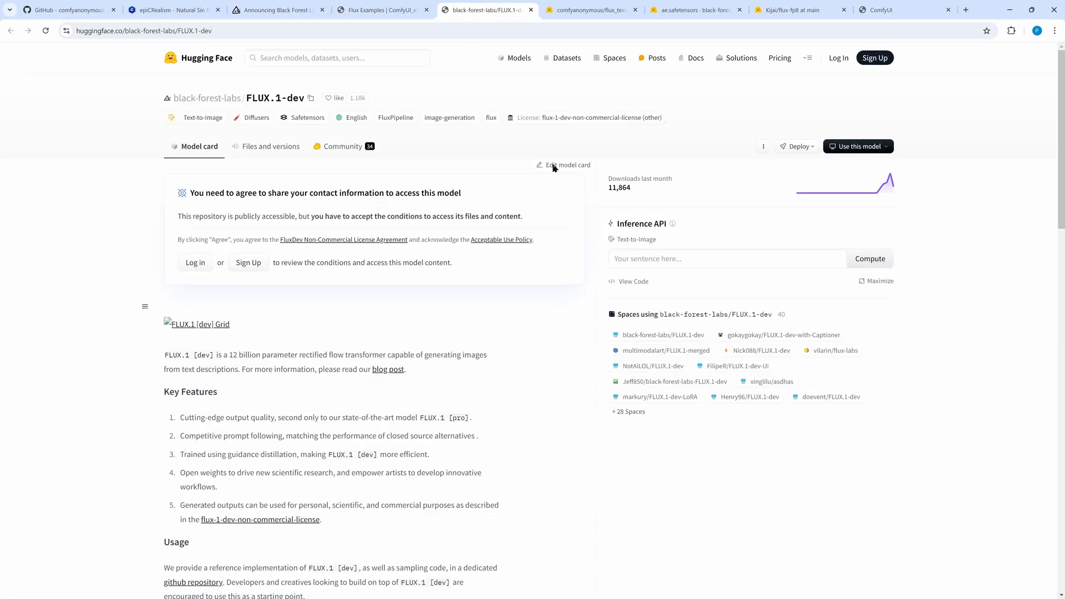
pyautogui.click(271, 147)
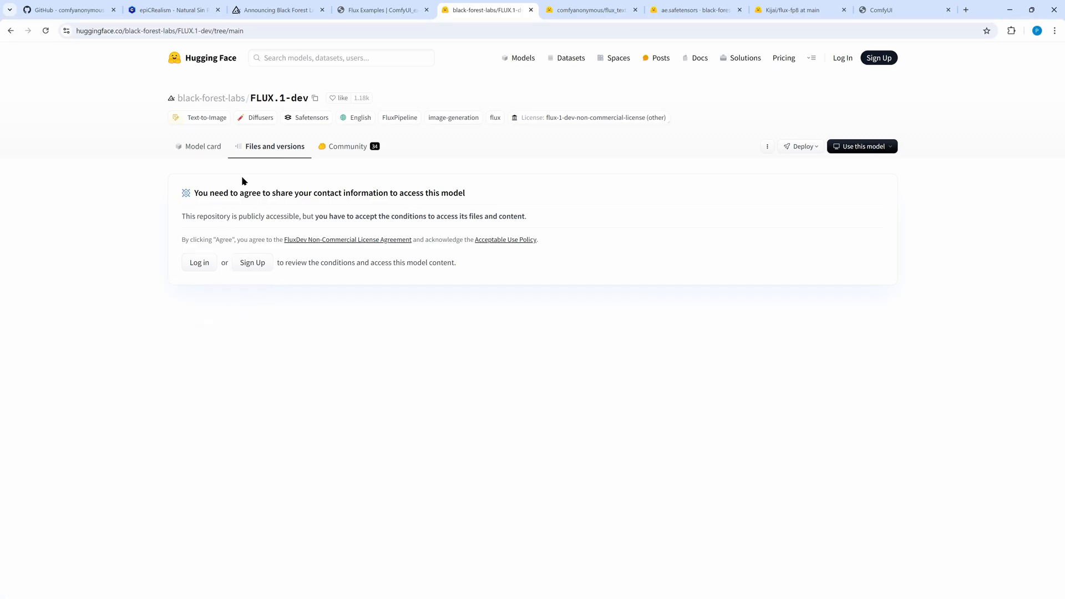
# Go to the FLUX.1-schnell repository through the black-forest-labs organization and download flux1-schnell.safetensors from its files.
pyautogui.click(206, 99)
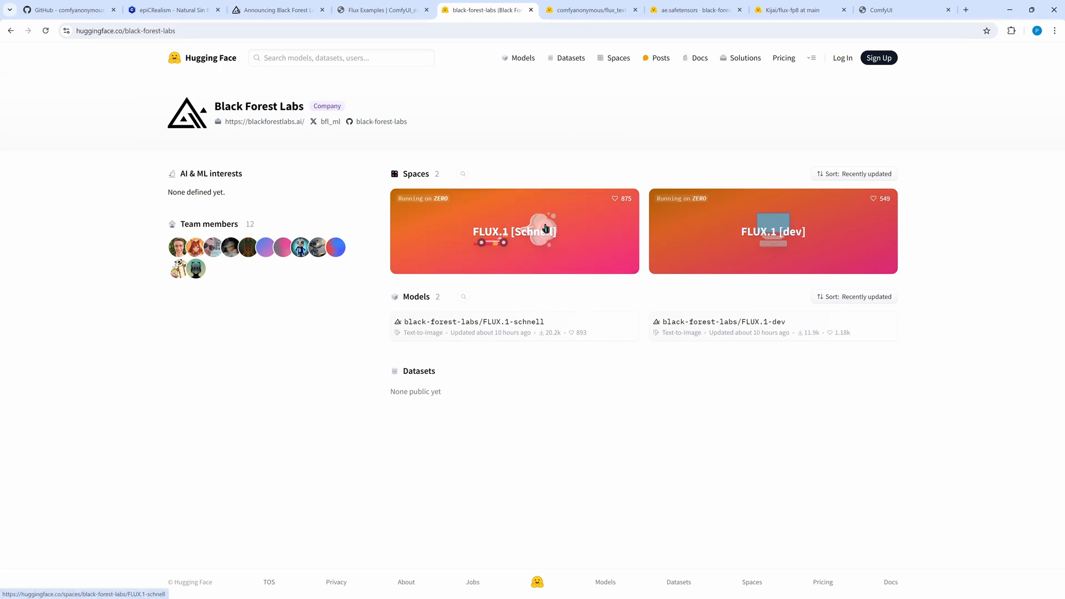
pyautogui.click(473, 322)
pyautogui.click(272, 151)
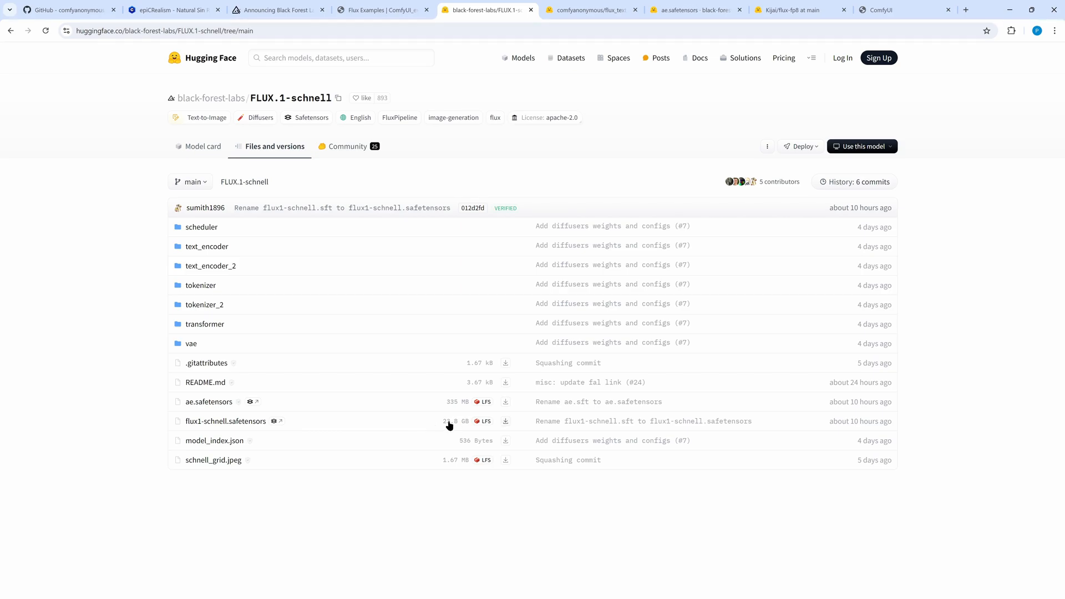
pyautogui.click(505, 424)
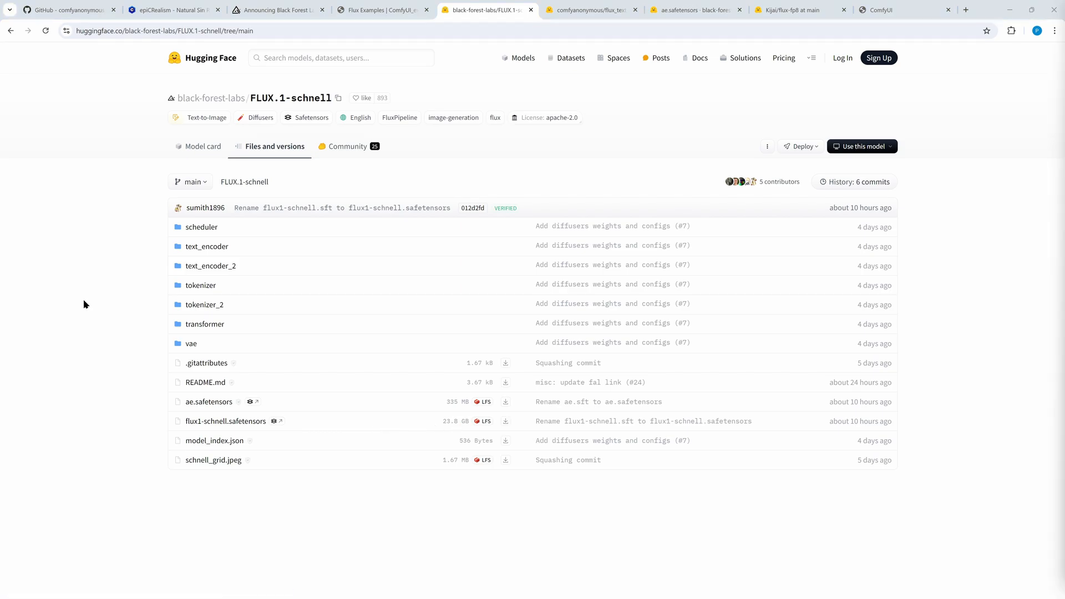
# Check the files offered in the flux-fp8 repository and return to the Flux Examples page.
pyautogui.click(388, 10)
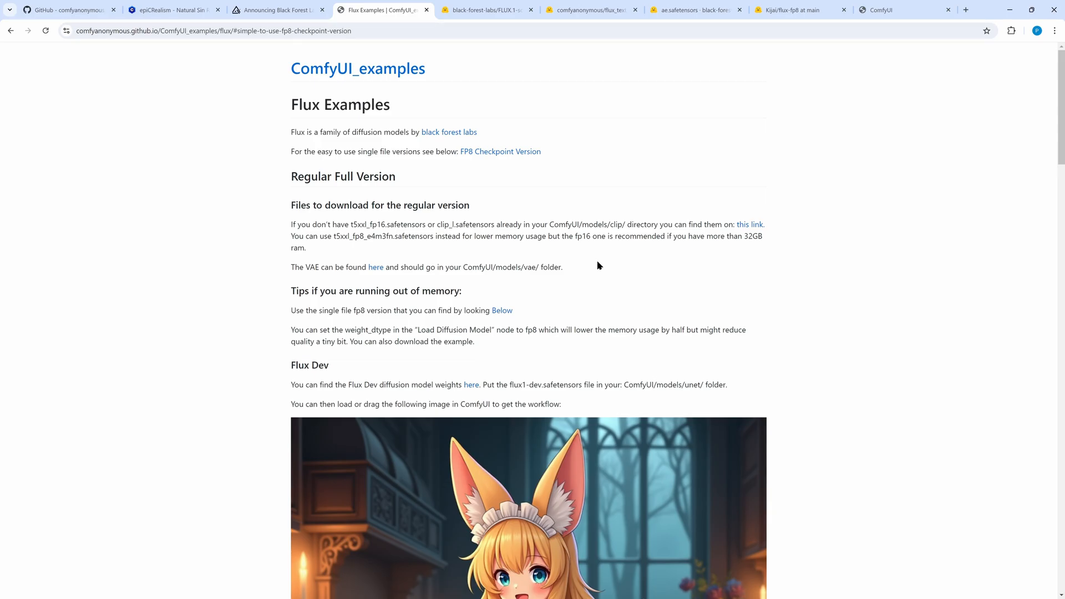
pyautogui.click(796, 12)
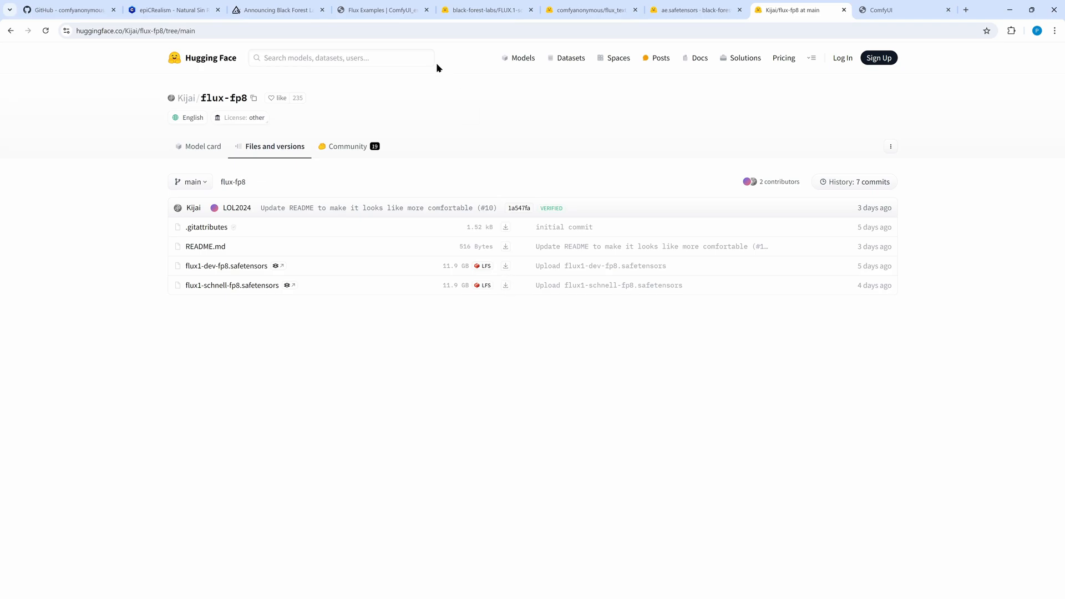
pyautogui.click(372, 13)
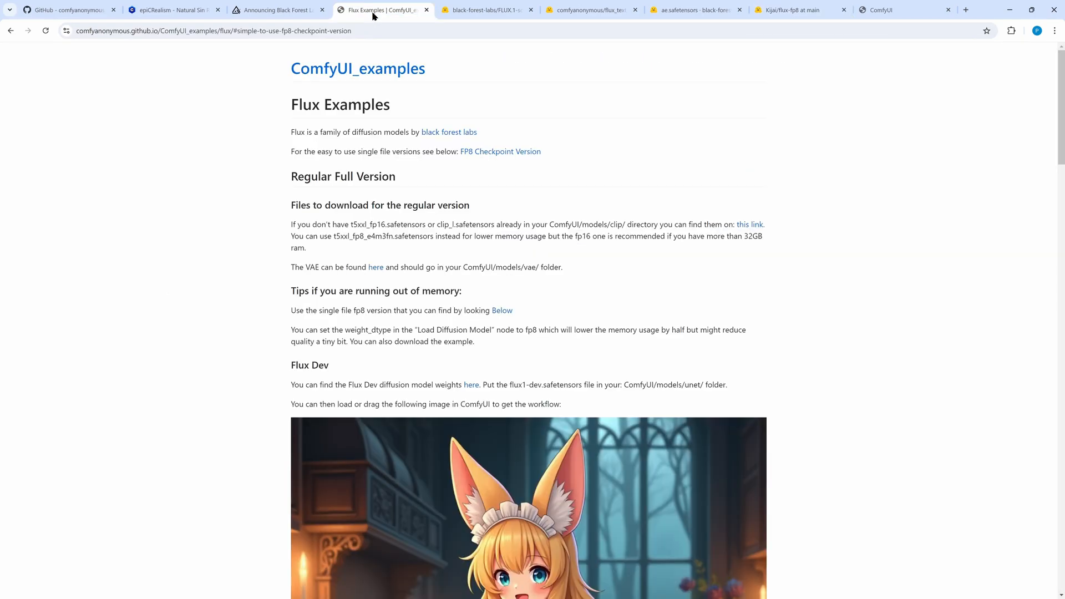
# In File Explorer, move flux1-schnell-fp8.safetensors, flux1-dev-fp8.safetensors and flux1-schnell.sft from ComfyUI_windows_portable to ComfyUI\models\unet.
pyautogui.moveTo(1064, 56); pyautogui.dragTo(585, 98)
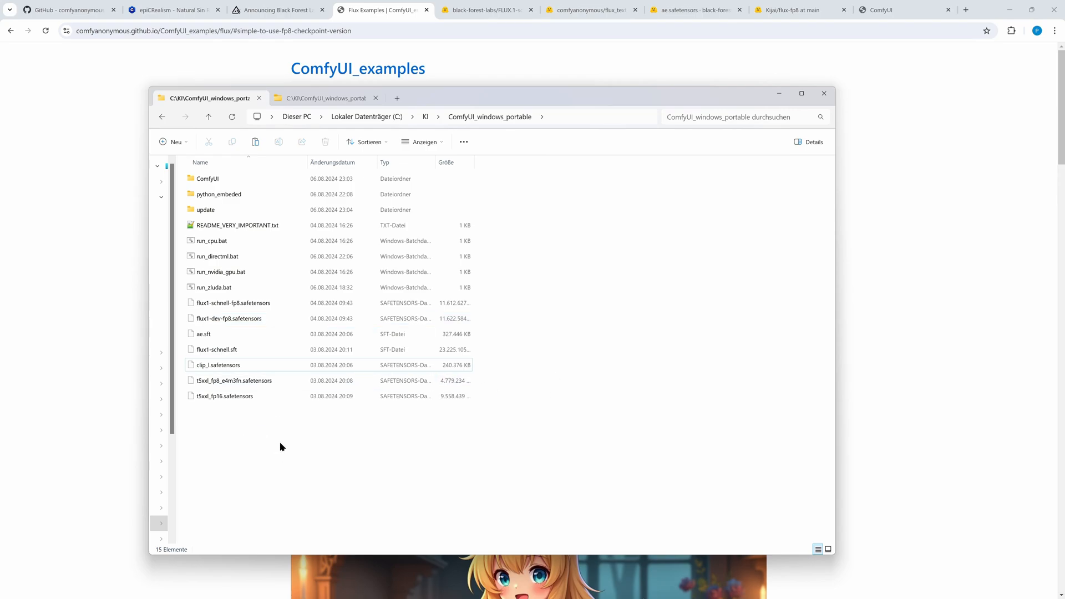
pyautogui.click(244, 303)
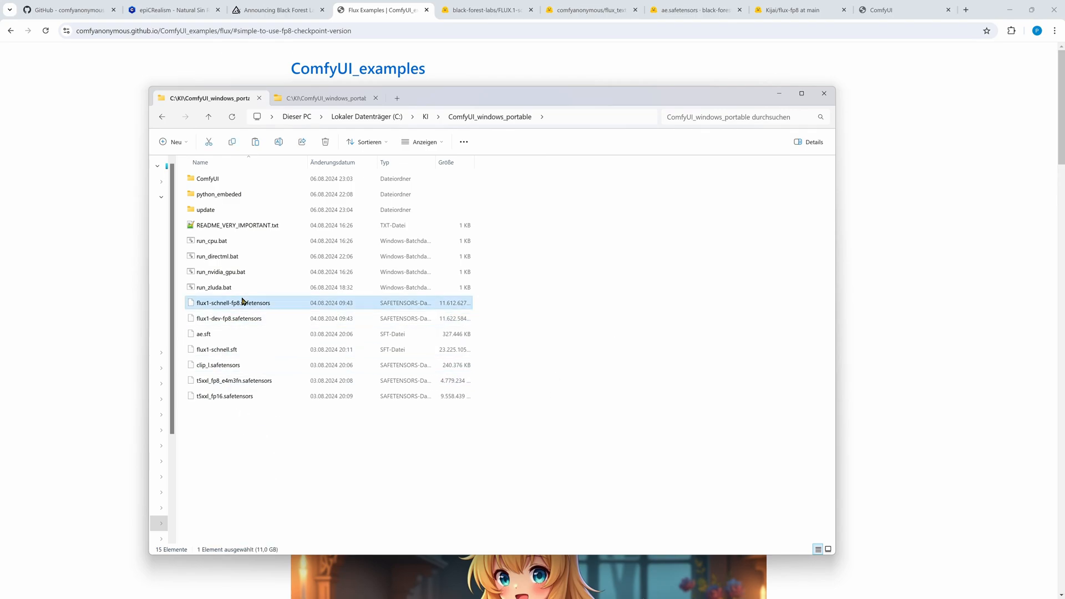
pyautogui.keyDown('ctrl'); pyautogui.click(237, 320); pyautogui.keyUp('ctrl')
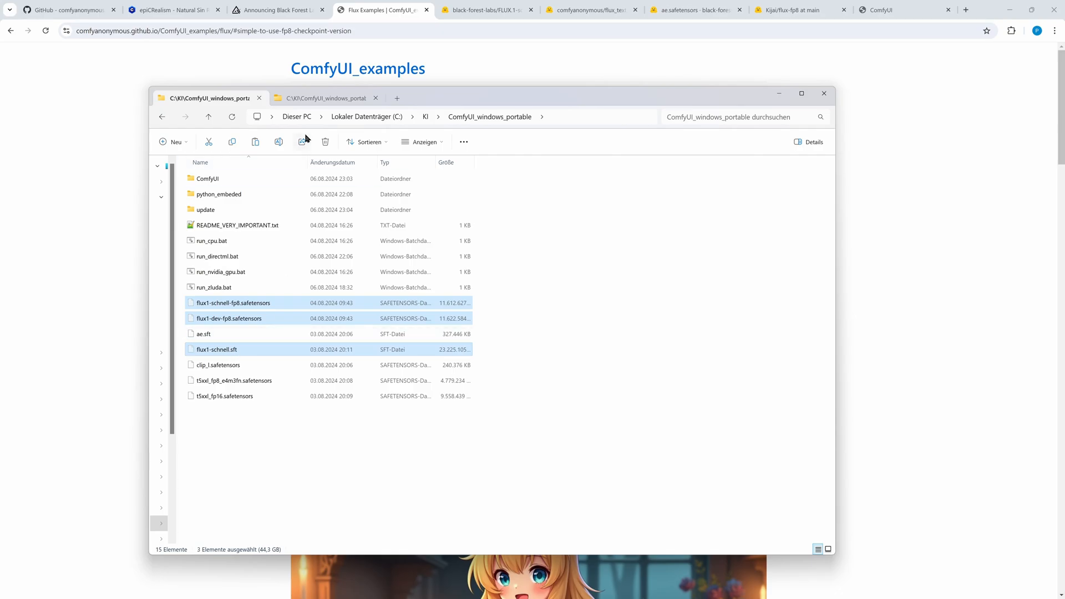
pyautogui.click(316, 100)
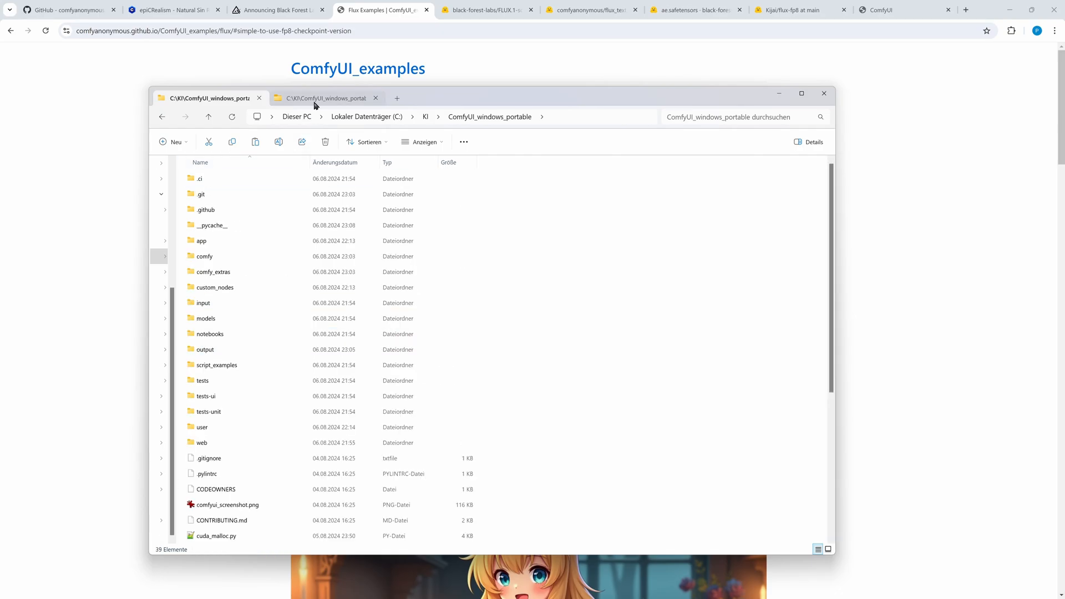
pyautogui.doubleClick(227, 320)
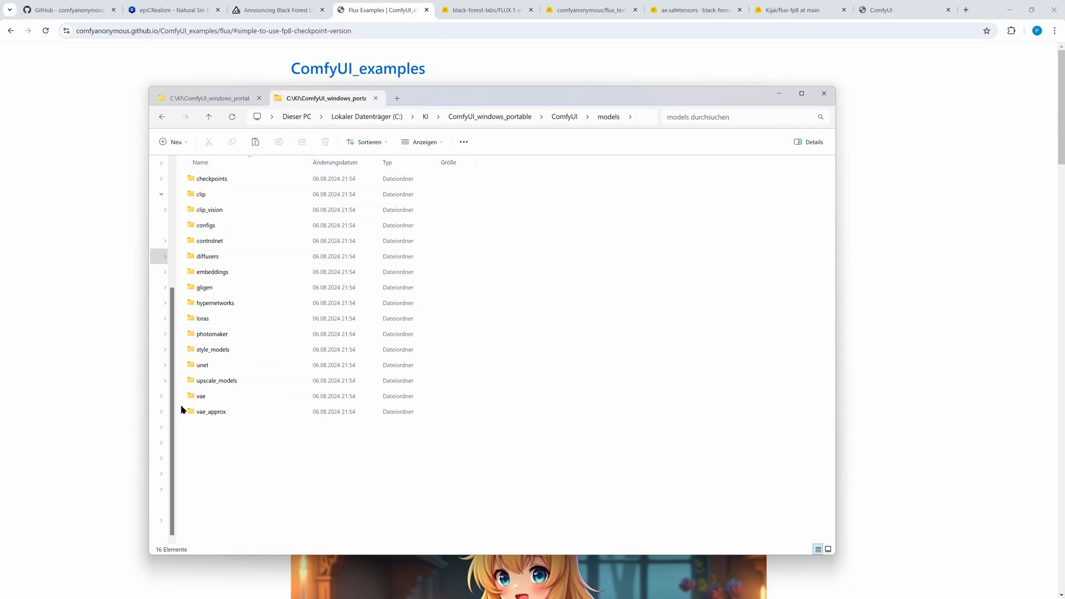
pyautogui.doubleClick(267, 366)
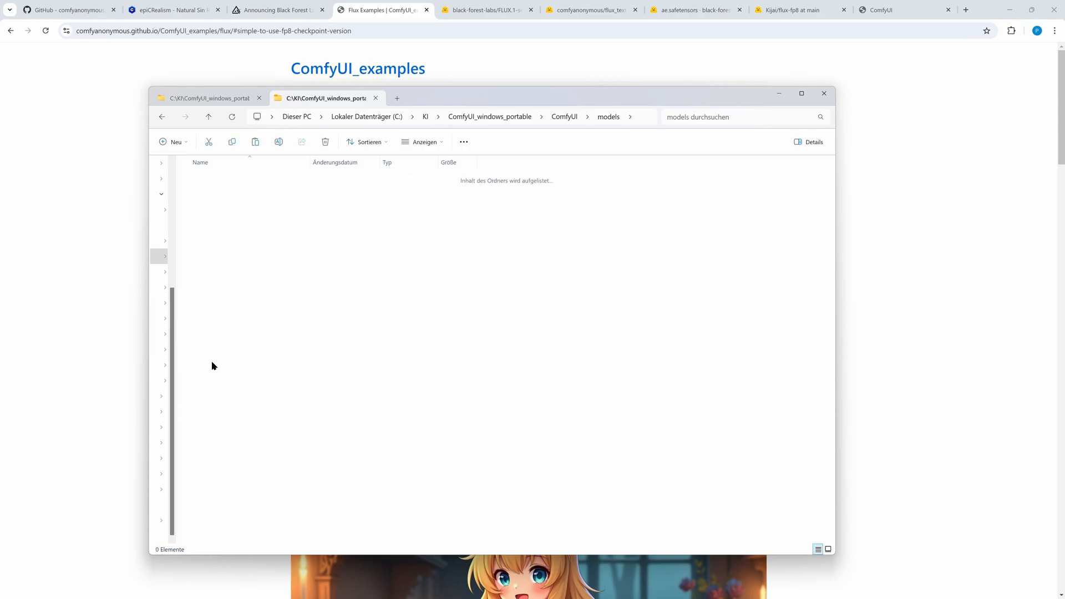
pyautogui.hotkey('ctrl', 'v')
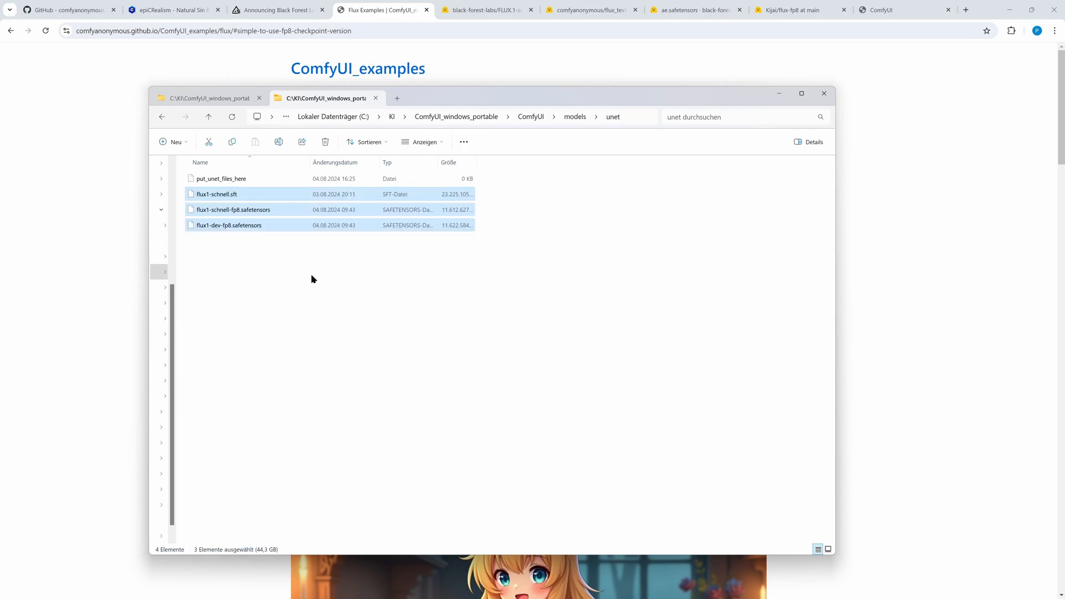
# Move ae.sft from the ComfyUI_windows_portable folder to ComfyUI\models\vae.
pyautogui.click(194, 99)
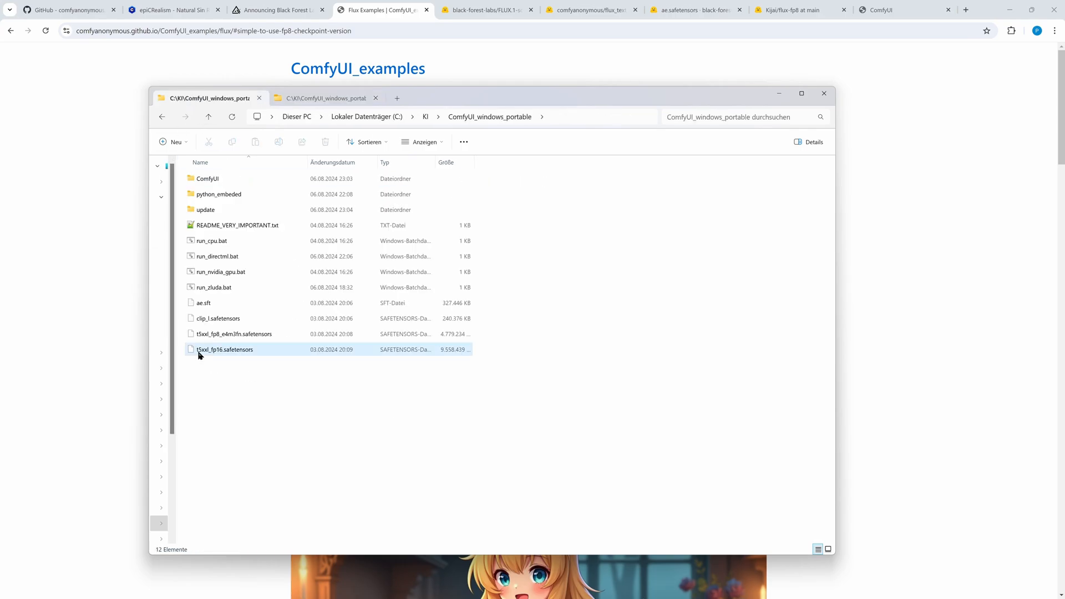
pyautogui.click(211, 303)
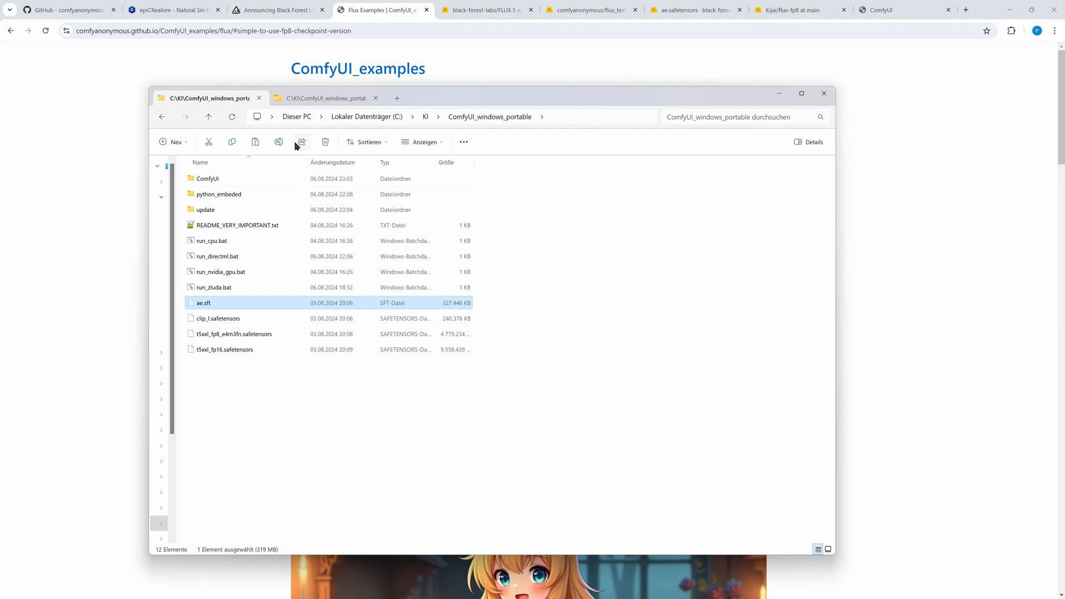
pyautogui.click(315, 100)
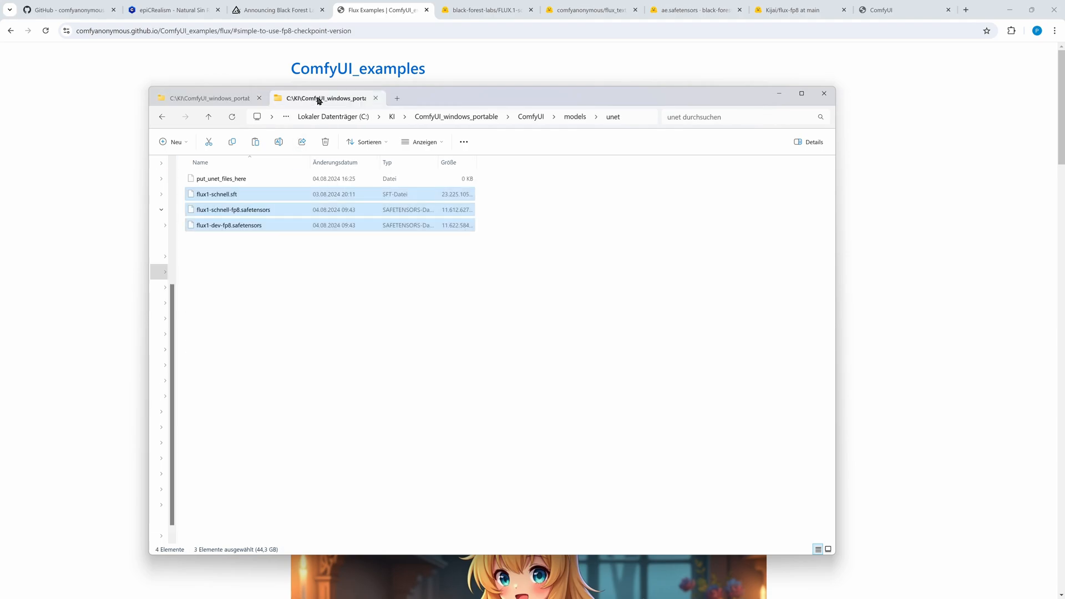
pyautogui.click(572, 116)
pyautogui.doubleClick(202, 397)
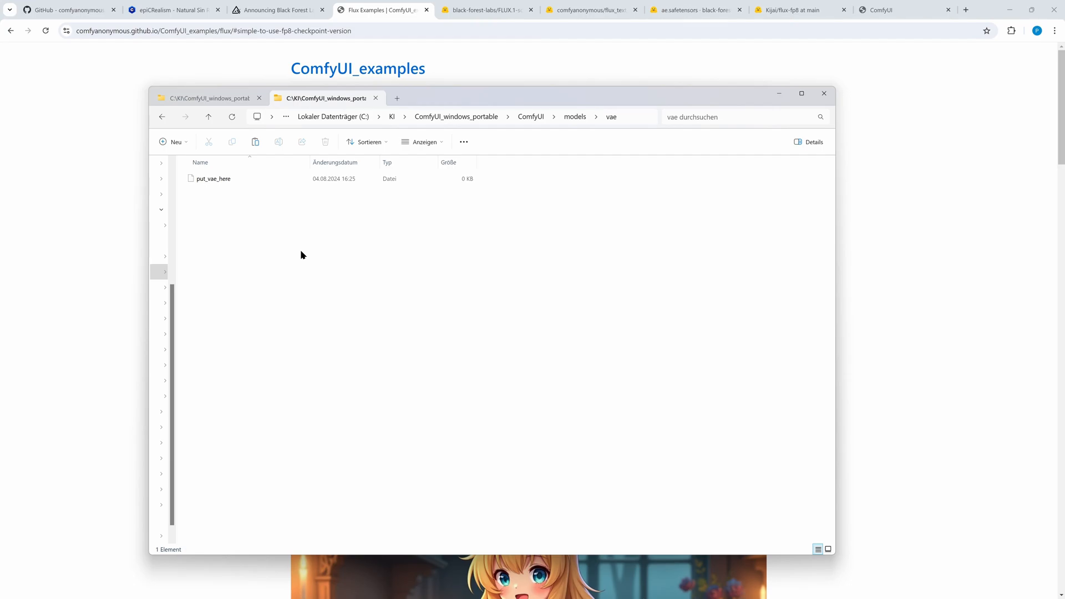
pyautogui.hotkey('ctrl', 'v')
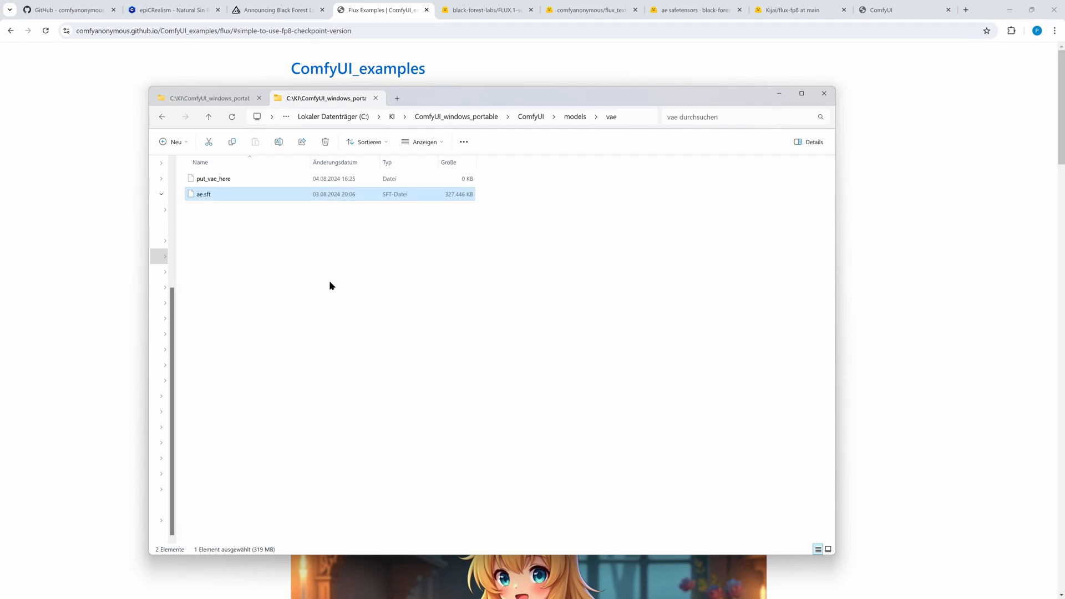
# Move clip_l.safetensors, t5xxl_fp8_e4m3fn.safetensors and t5xxl_fp16.safetensors from ComfyUI_windows_portable to ComfyUI\models\clip.
pyautogui.click(206, 99)
pyautogui.click(211, 308)
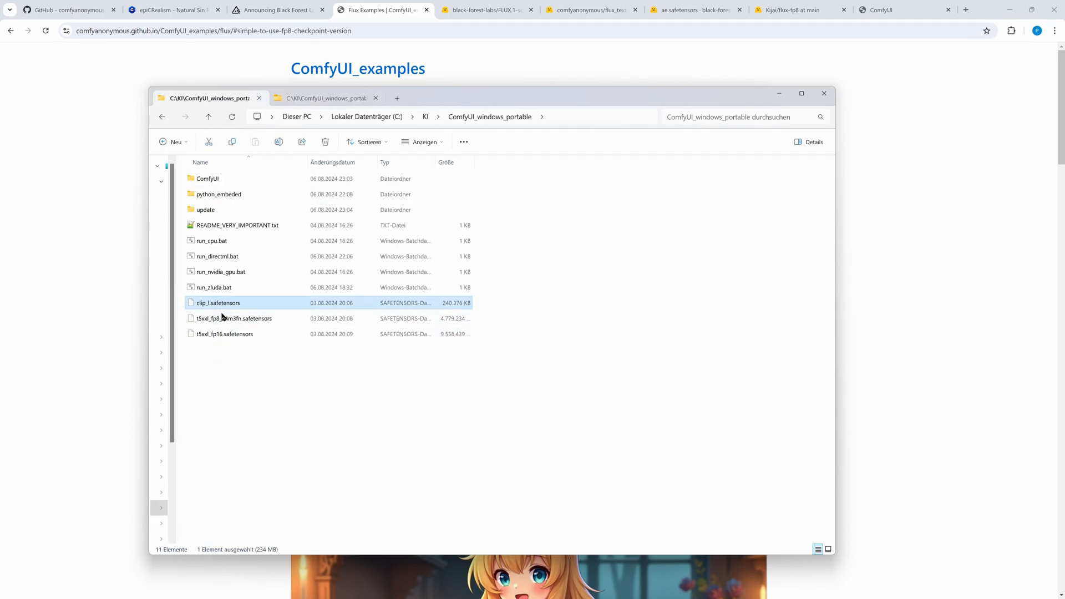
pyautogui.keyDown('ctrl'); pyautogui.click(226, 319); pyautogui.keyUp('ctrl')
pyautogui.keyDown('ctrl'); pyautogui.click(233, 335); pyautogui.keyUp('ctrl')
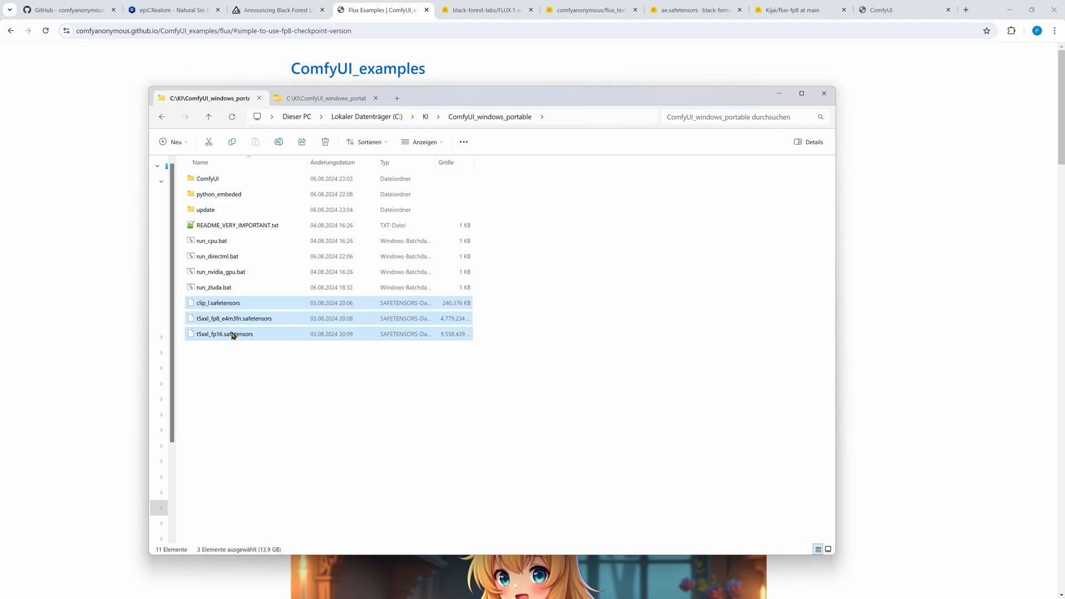
pyautogui.click(327, 99)
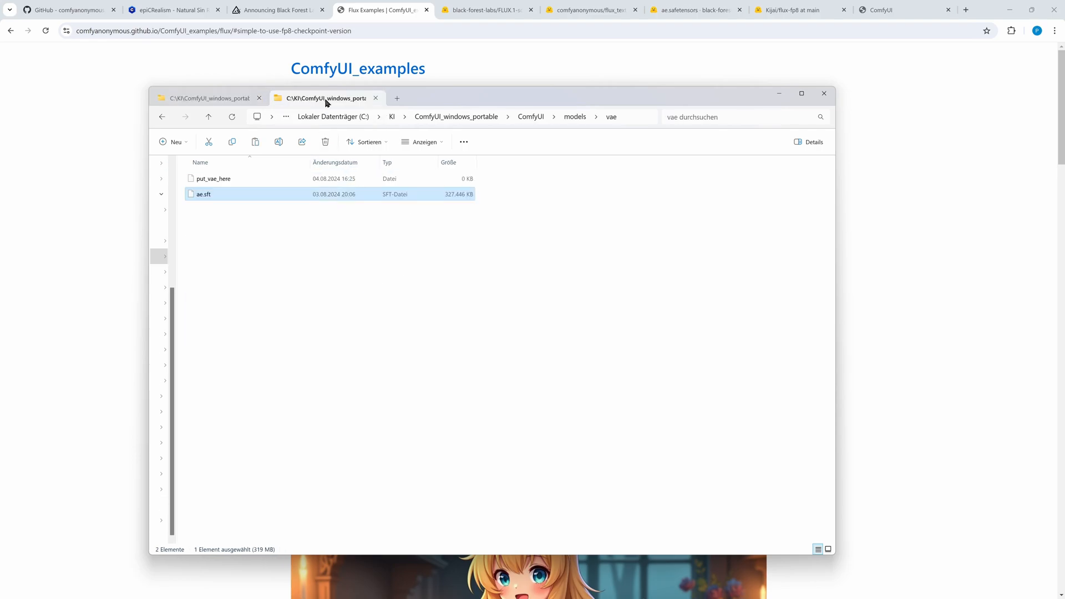
pyautogui.click(580, 115)
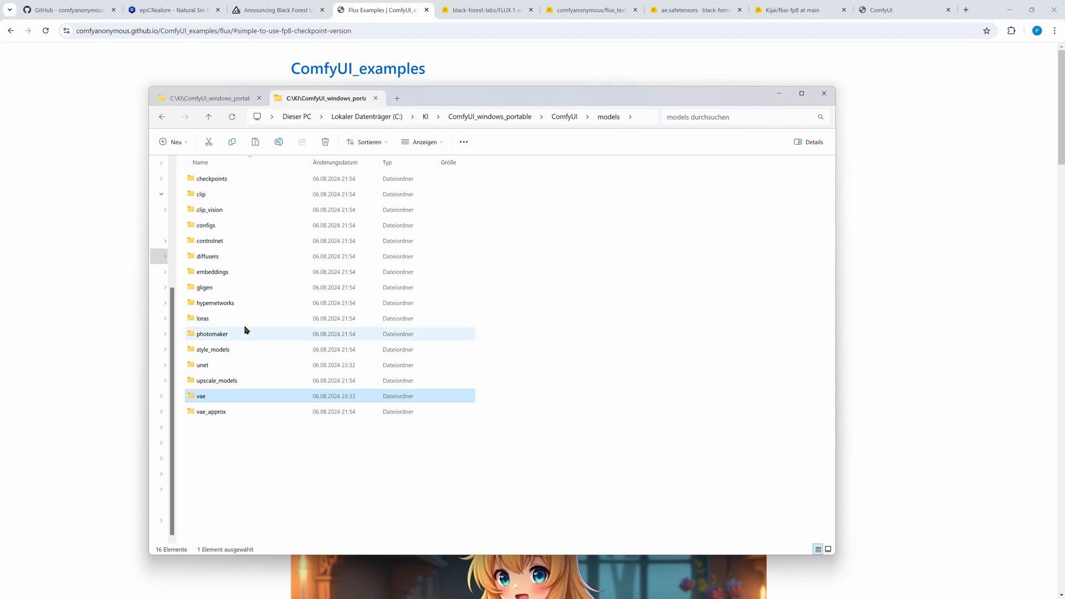
pyautogui.doubleClick(201, 198)
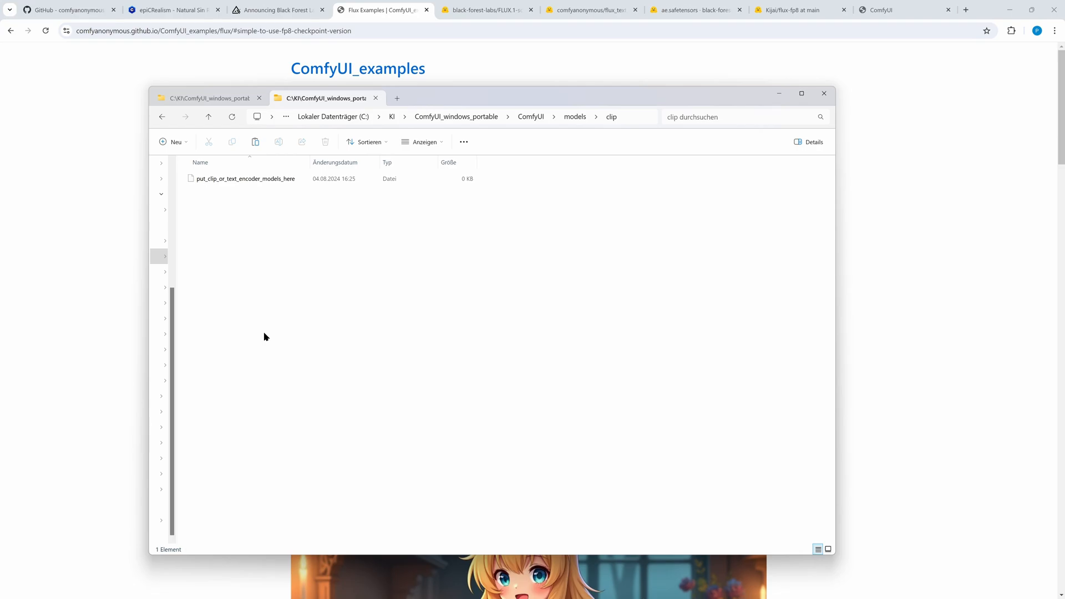
pyautogui.hotkey('ctrl', 'v')
pyautogui.click(299, 335)
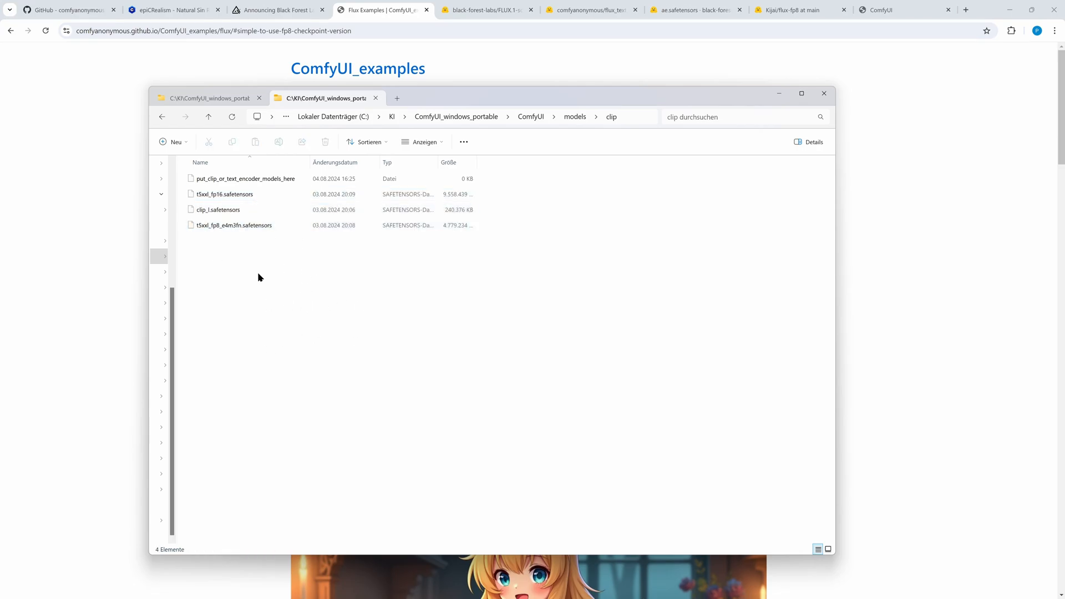
# Move the File Explorer window aside and load the Flux Dev workflow into ComfyUI from its example image on the Flux Examples page.
pyautogui.moveTo(442, 102); pyautogui.dragTo(1064, 113)
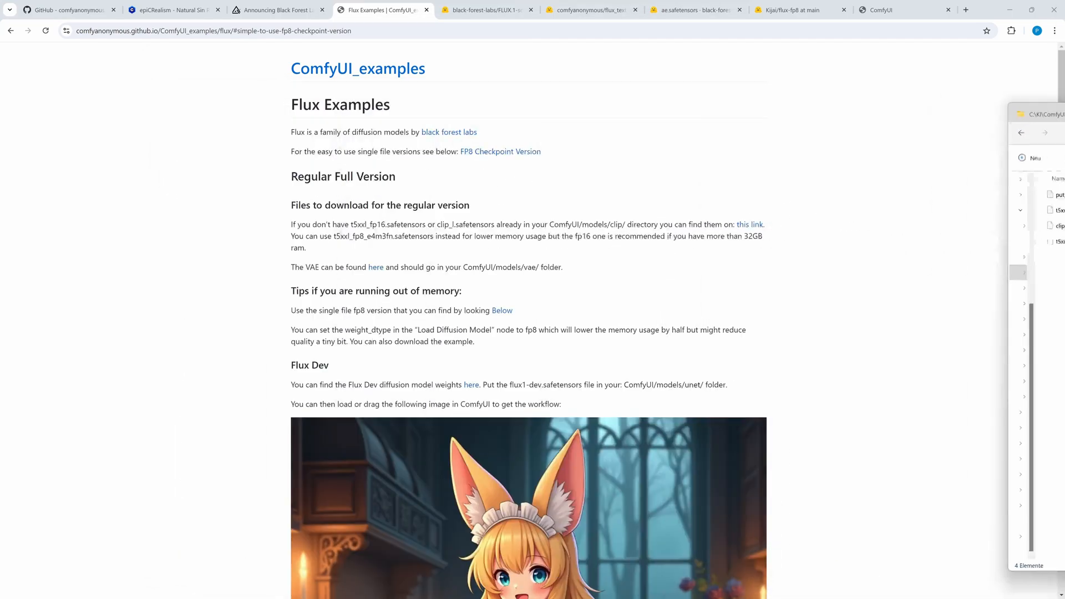
pyautogui.click(896, 12)
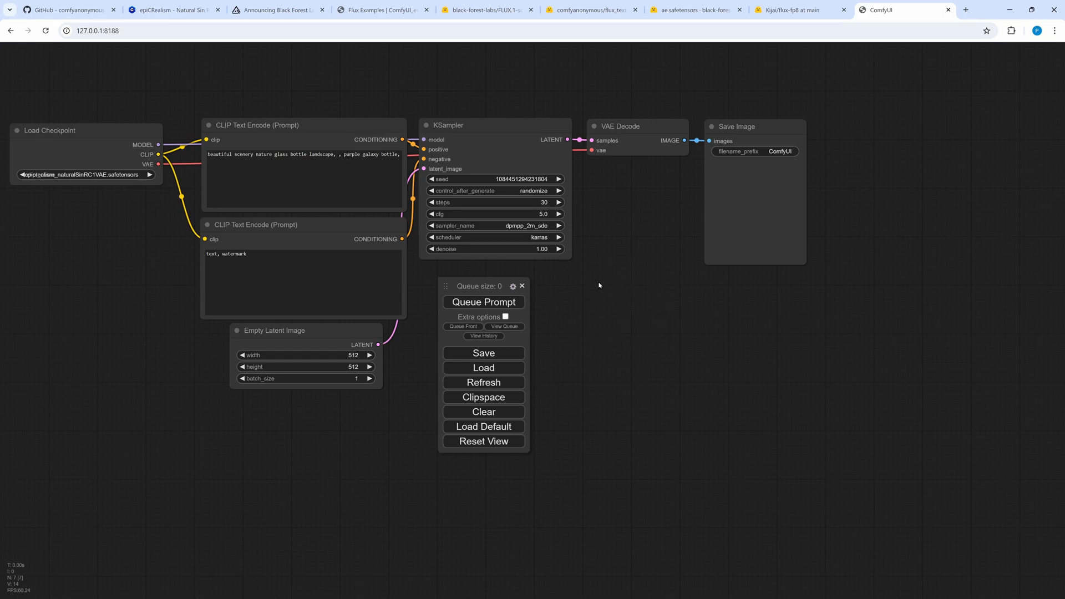
pyautogui.click(382, 10)
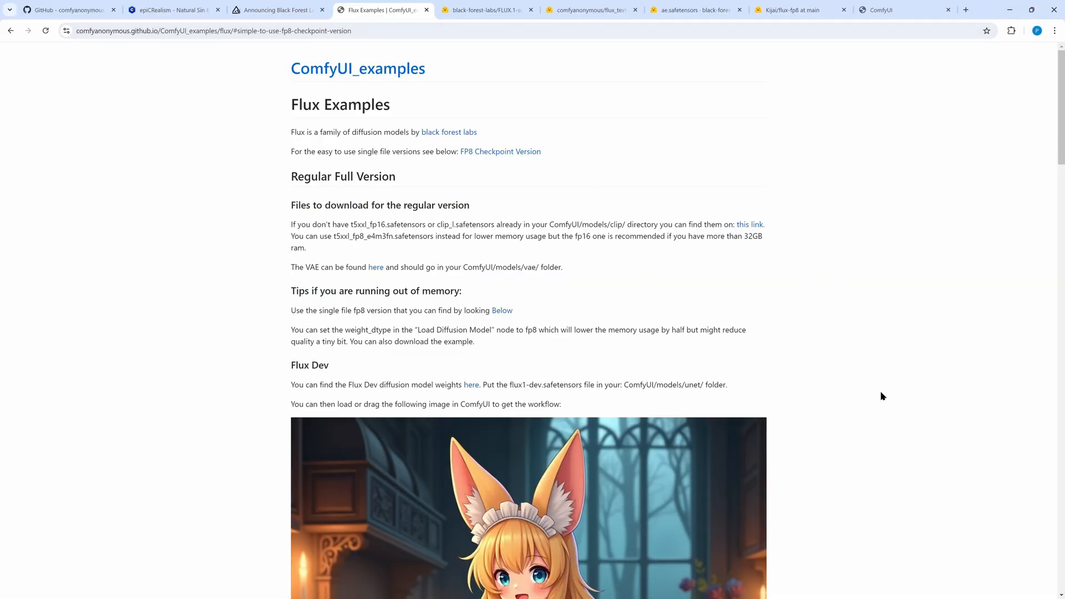
pyautogui.scroll(-3, 887, 430)
pyautogui.scroll(-2, 888, 431)
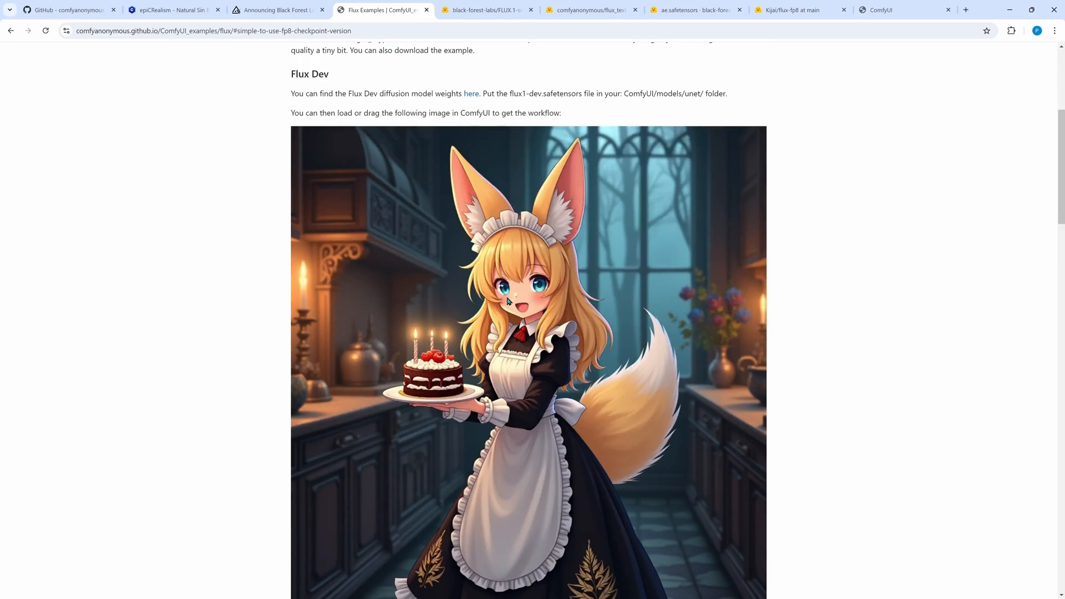
pyautogui.scroll(1, 447, 304)
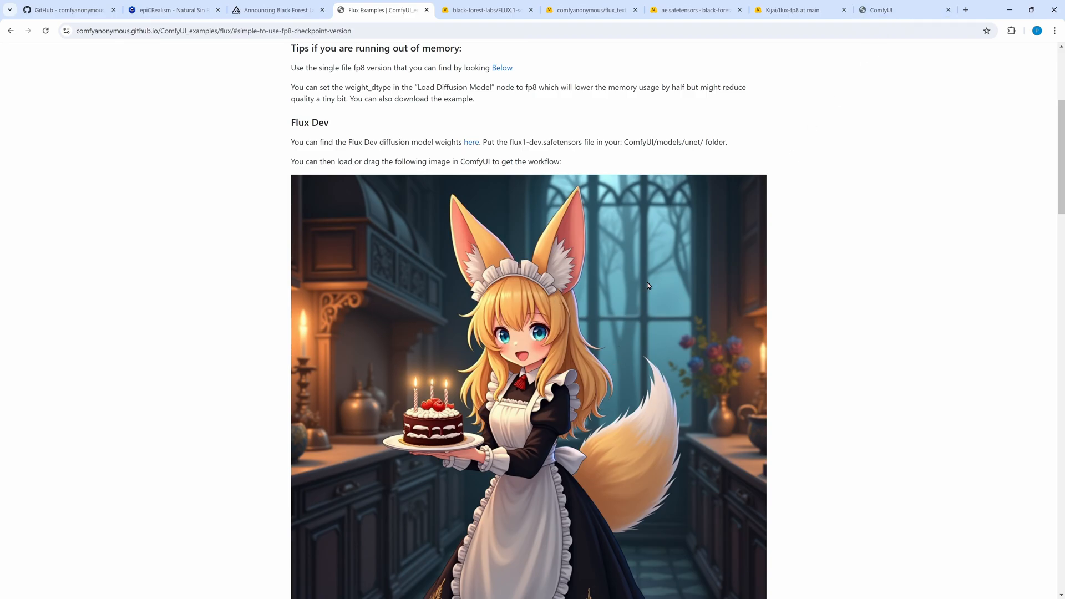
pyautogui.moveTo(648, 285); pyautogui.dragTo(654, 316)
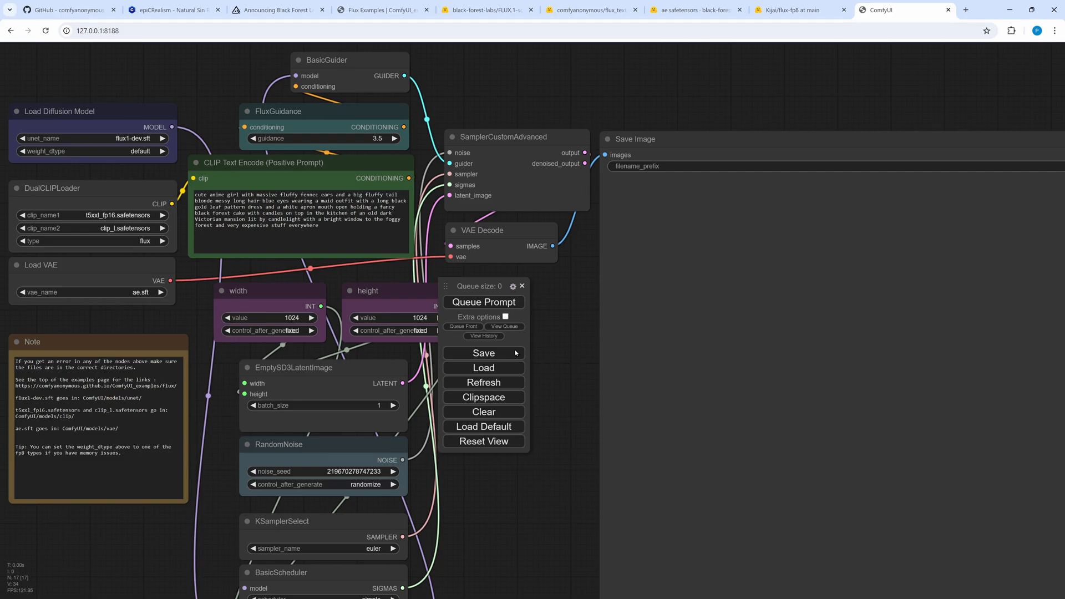
# Refresh the model lists and set unet_name in the Load Diffusion Model node to flux1-dev-fp8.safetensors.
pyautogui.scroll(-3, 555, 330)
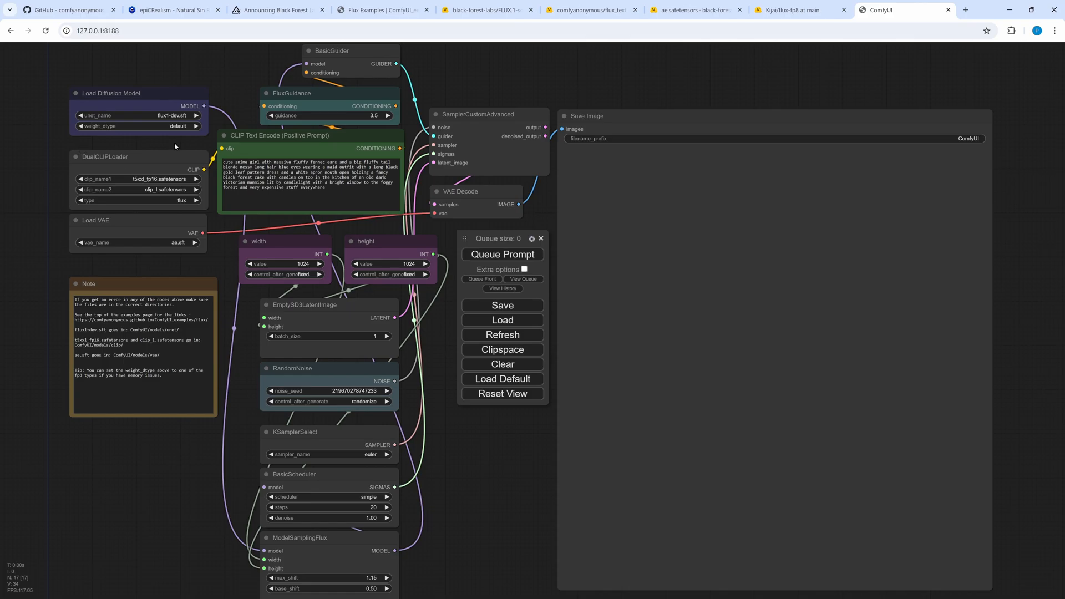
pyautogui.click(166, 115)
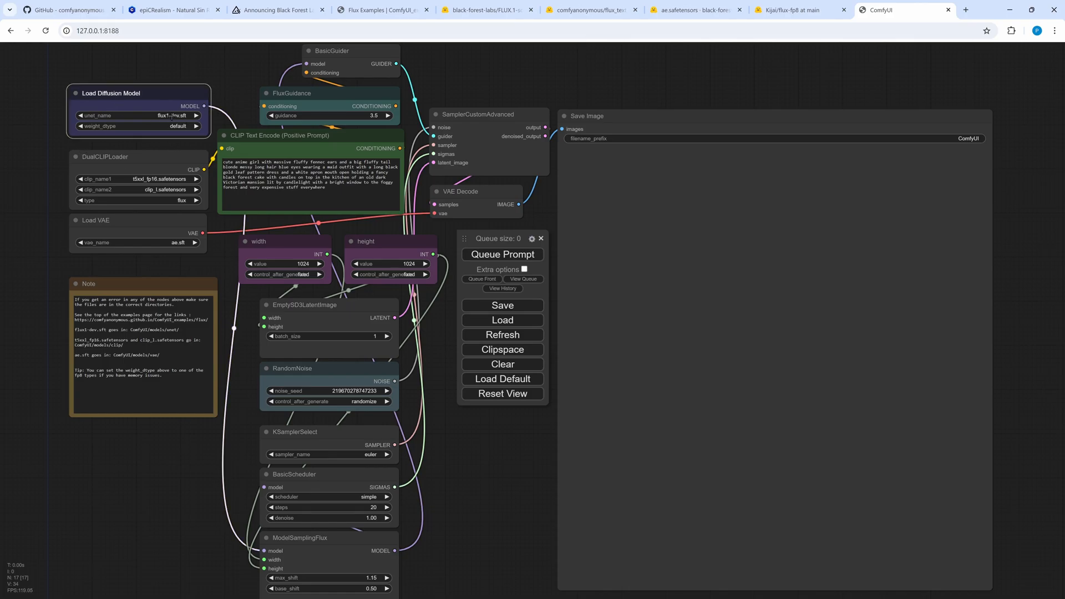
pyautogui.click(501, 334)
pyautogui.click(150, 116)
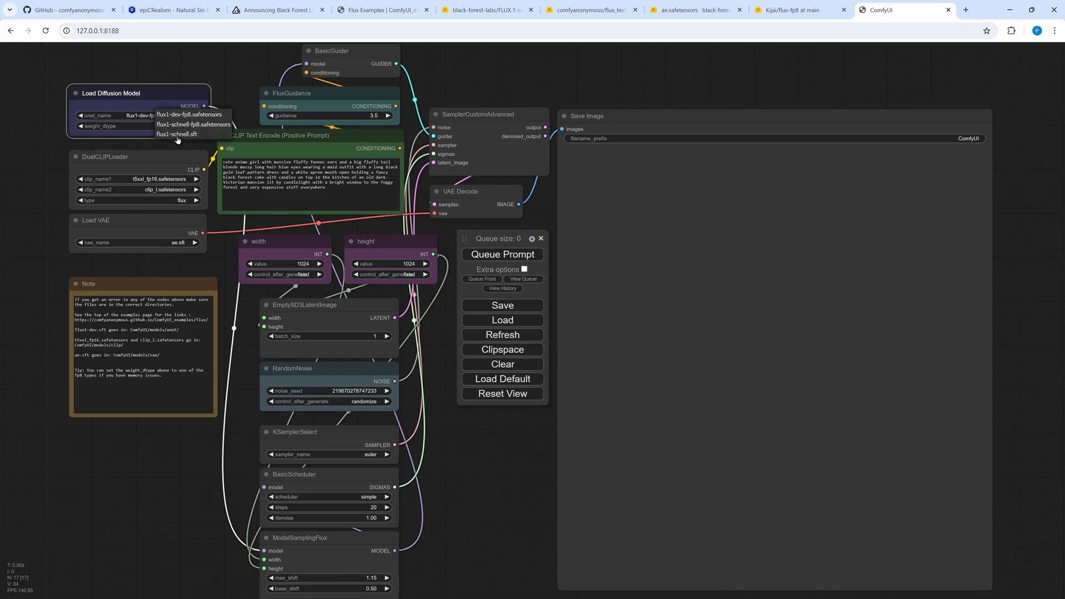
# Check the text encoder choices in the DualCLIPLoader node and the file chosen in the Load VAE node.
pyautogui.click(114, 156)
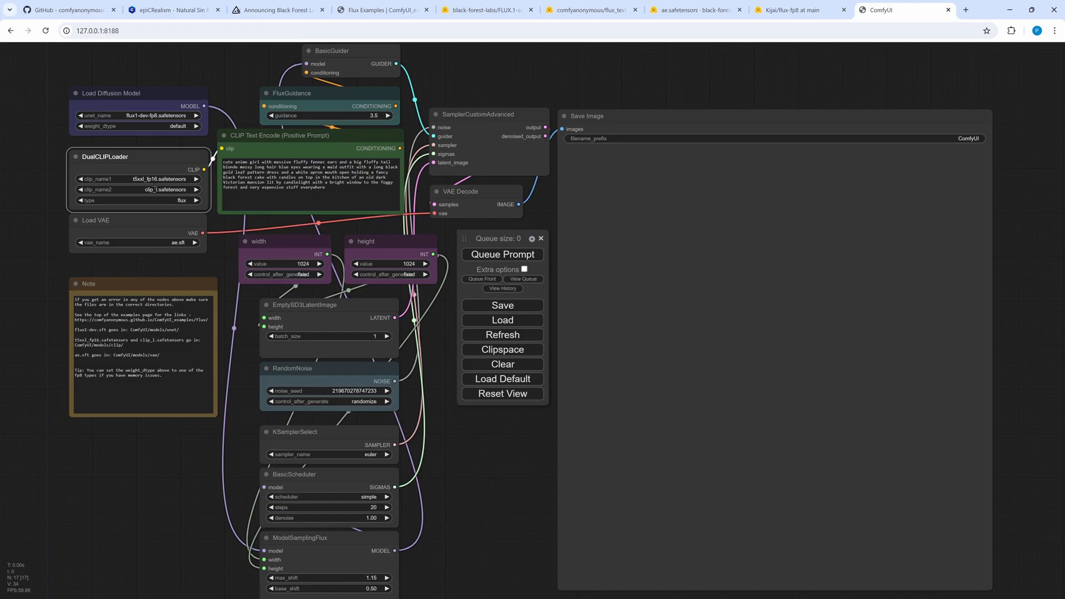
pyautogui.click(166, 179)
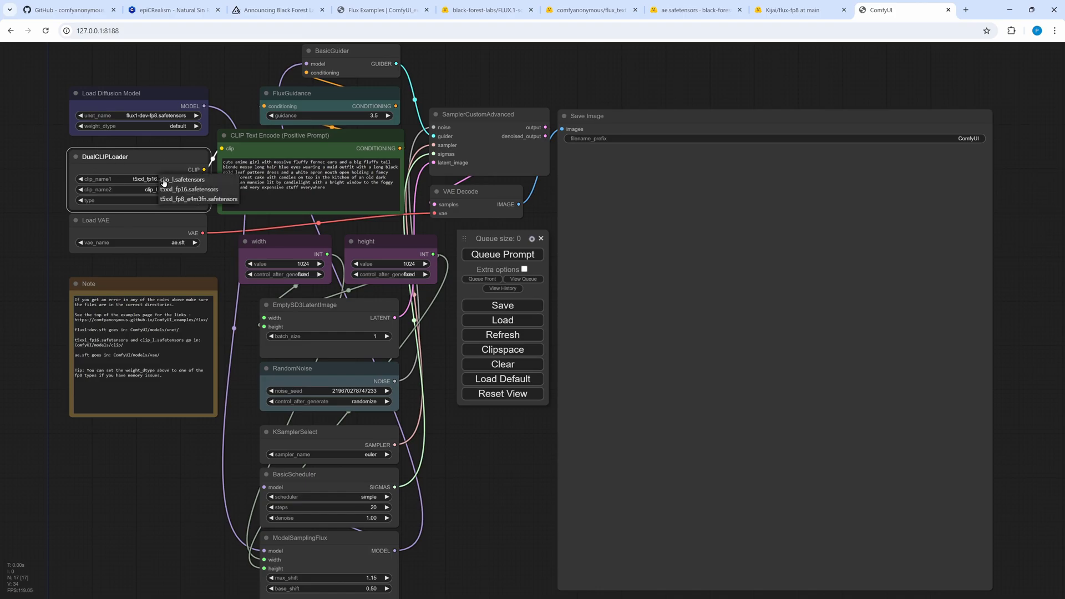
pyautogui.click(172, 243)
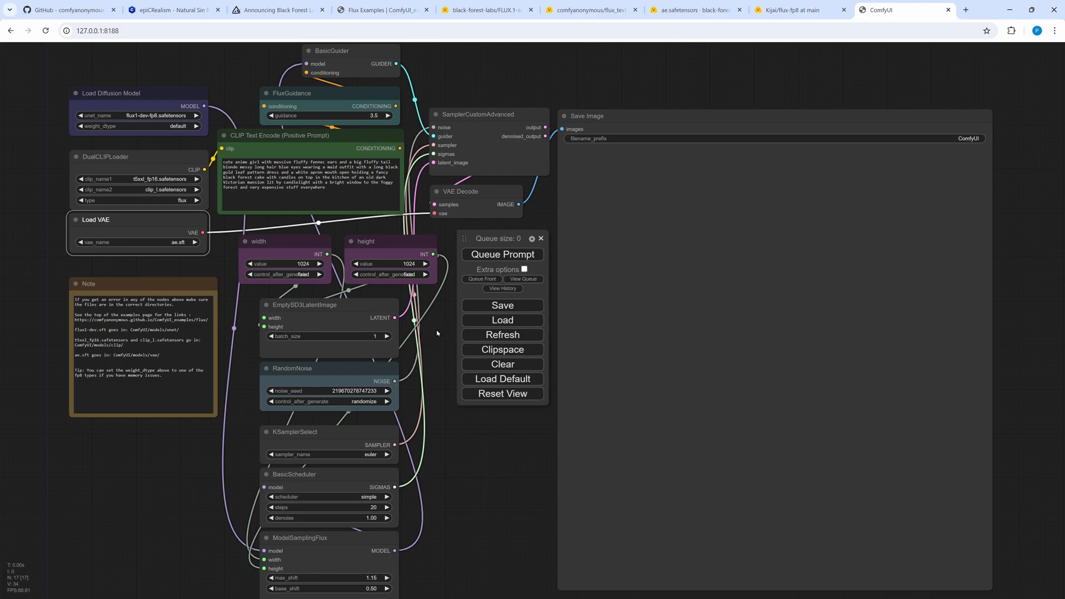
# Load the Flux Schnell workflow into ComfyUI from the bottle example image on the Flux Examples page.
pyautogui.click(382, 10)
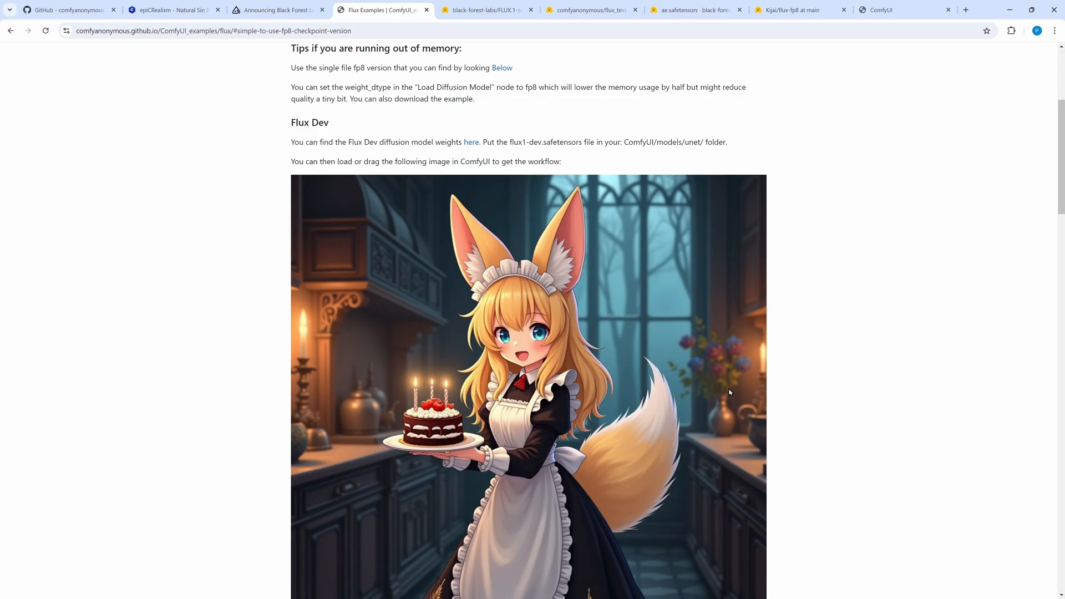
pyautogui.scroll(-11, 729, 393)
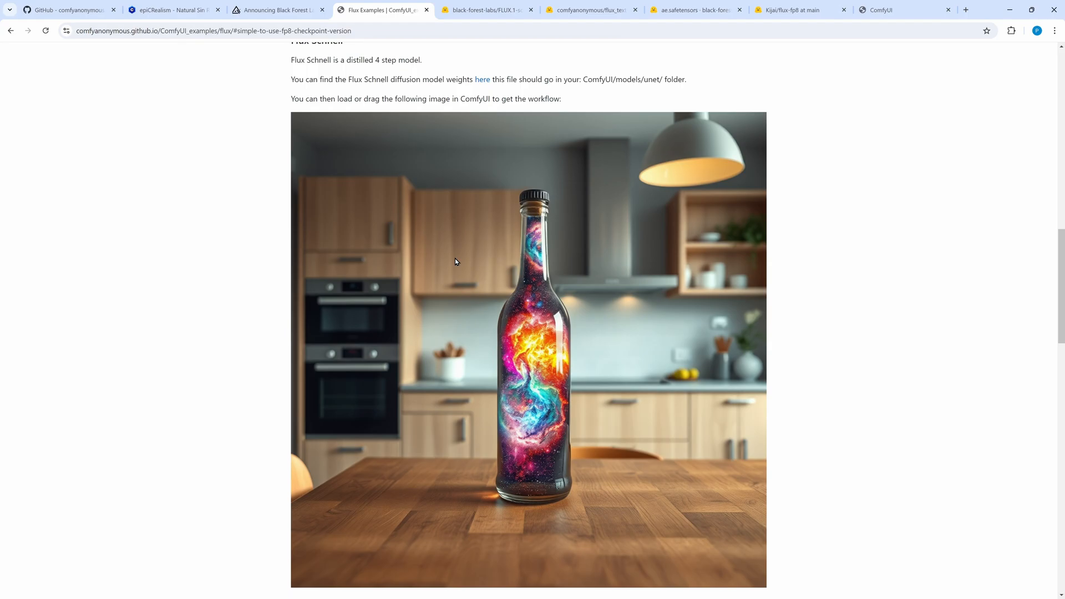
pyautogui.moveTo(455, 260); pyautogui.dragTo(599, 167)
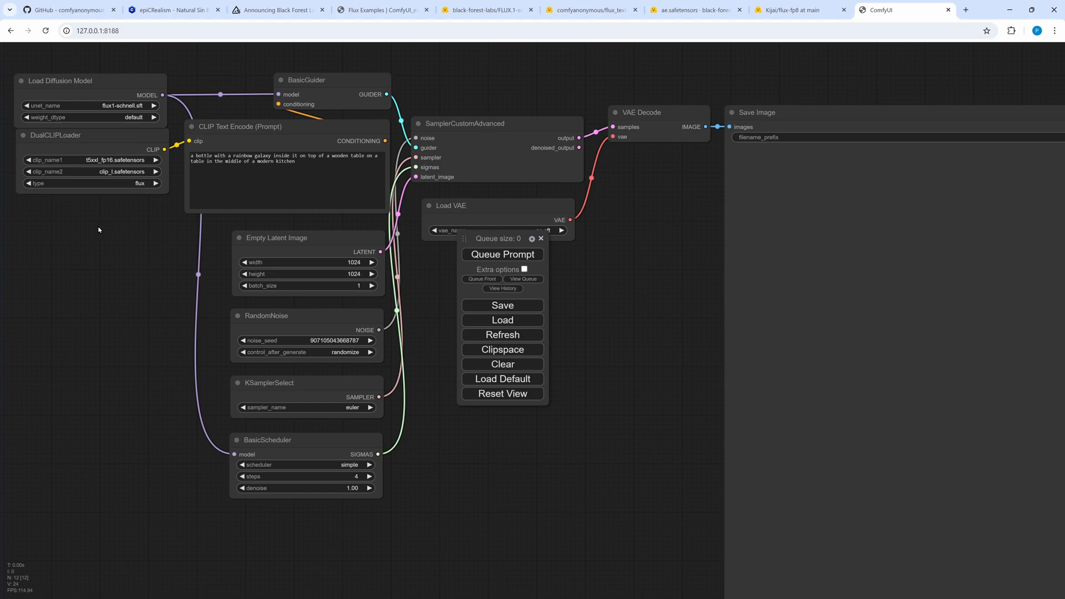
pyautogui.moveTo(95, 230); pyautogui.dragTo(98, 225)
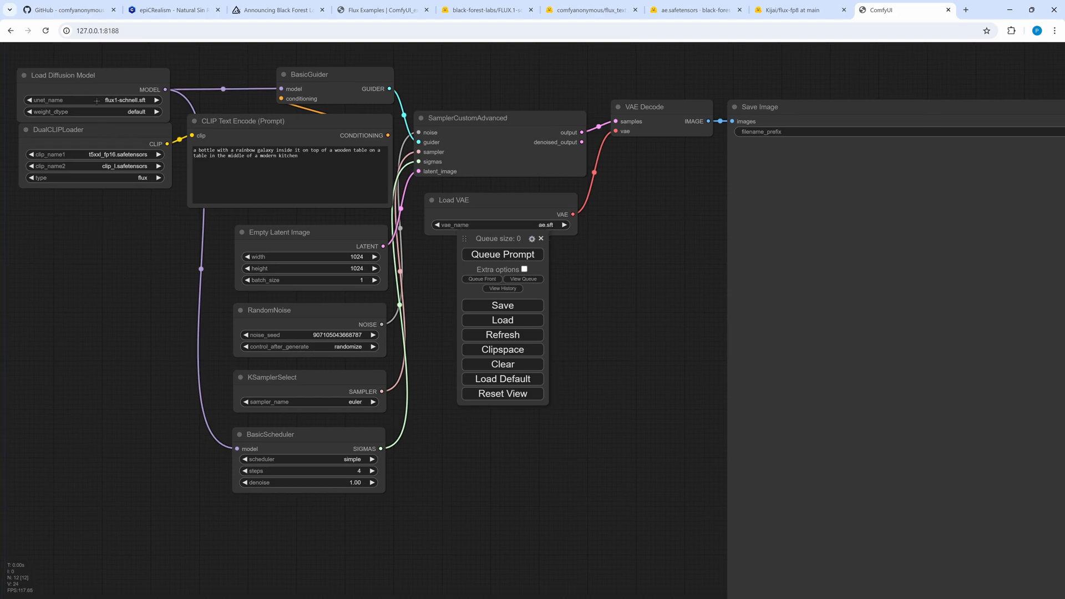
# Set Load Diffusion Model to flux1-schnell-fp8.safetensors with weight_dtype fp8_e4m3fn, and DualCLIPLoader's clip_name1 to t5xxl_fp8_e4m3fn.safetensors.
pyautogui.click(128, 100)
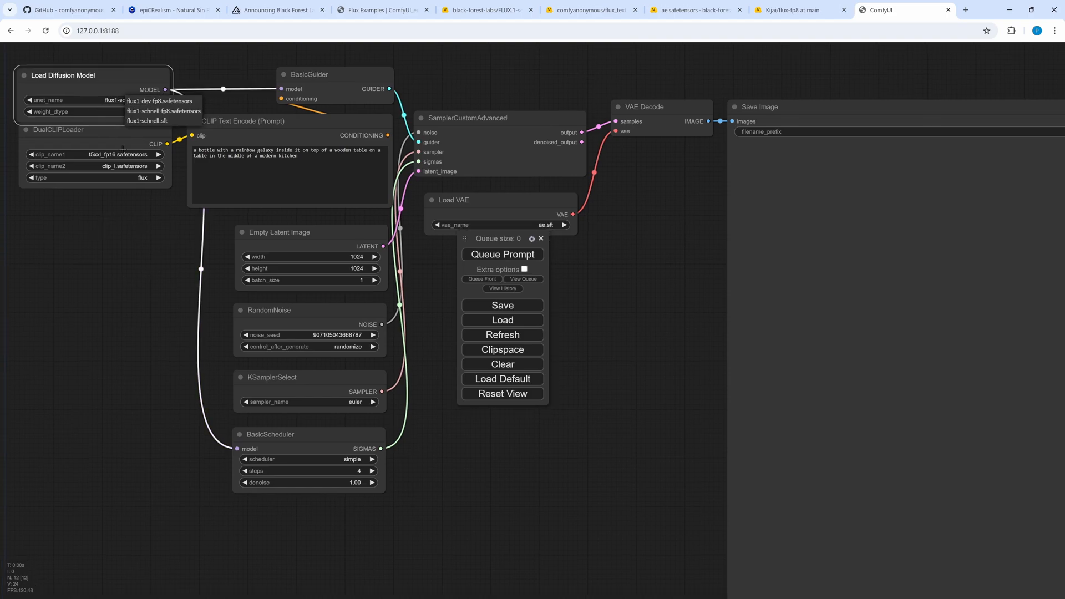
pyautogui.click(173, 111)
pyautogui.click(125, 112)
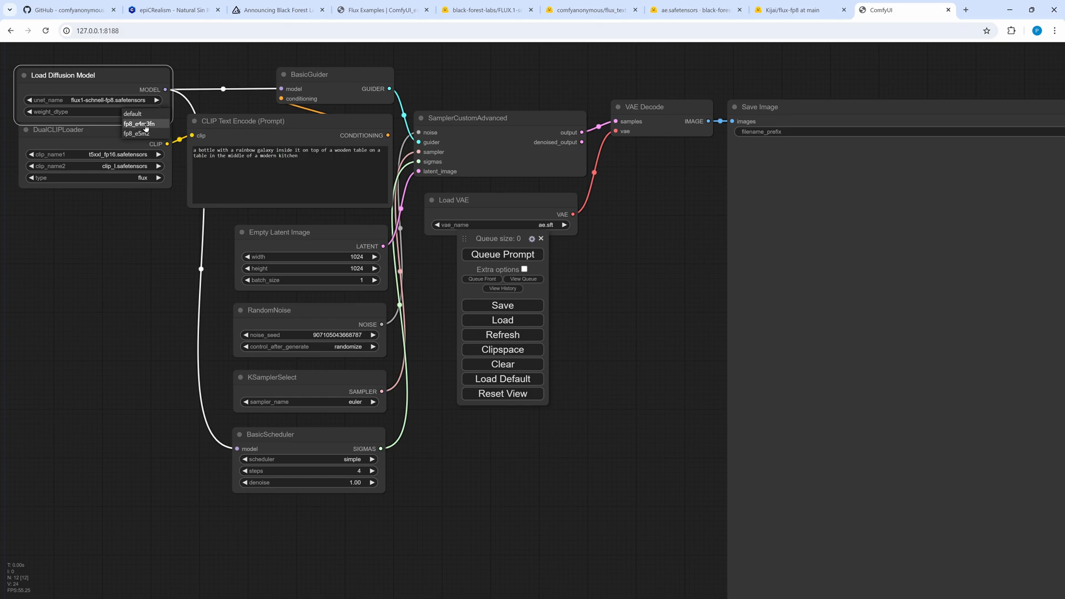
pyautogui.click(147, 125)
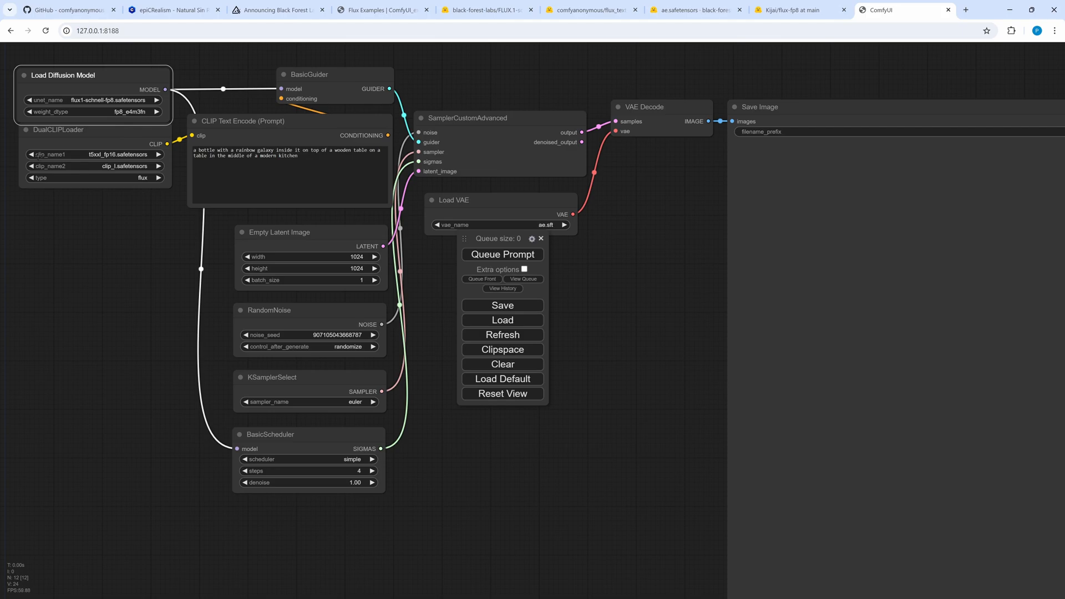
pyautogui.click(130, 155)
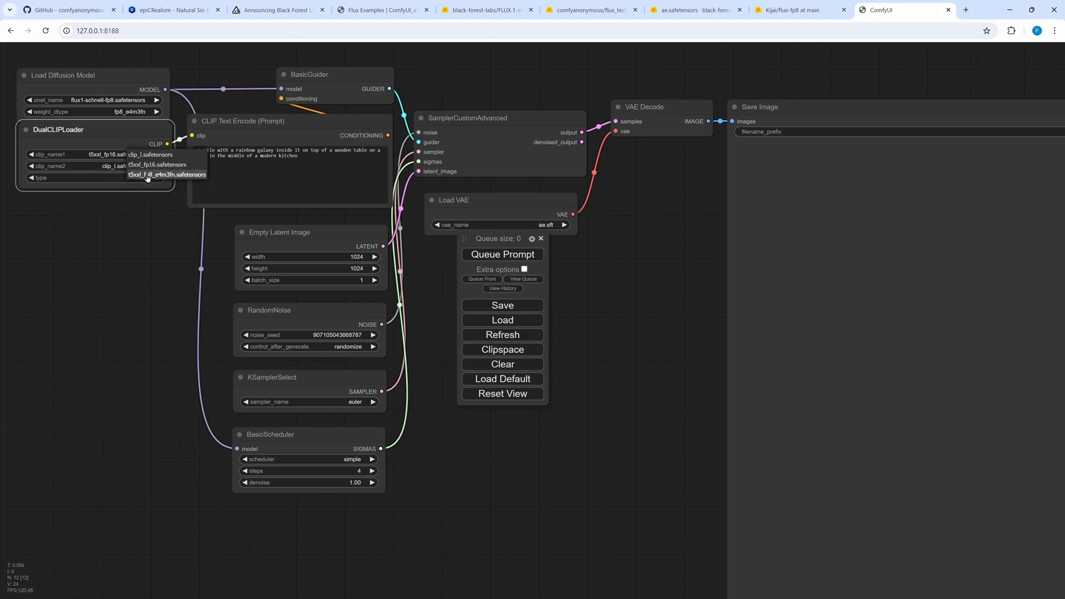
pyautogui.click(147, 176)
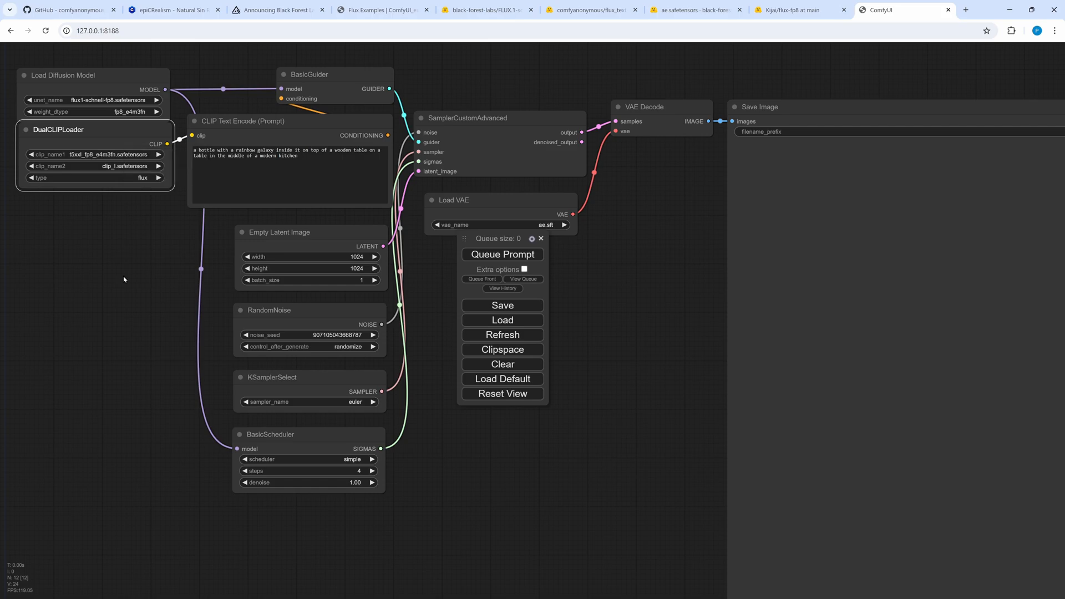
# Set both the width and the height in the Empty Latent Image node to 512.
pyautogui.click(351, 257)
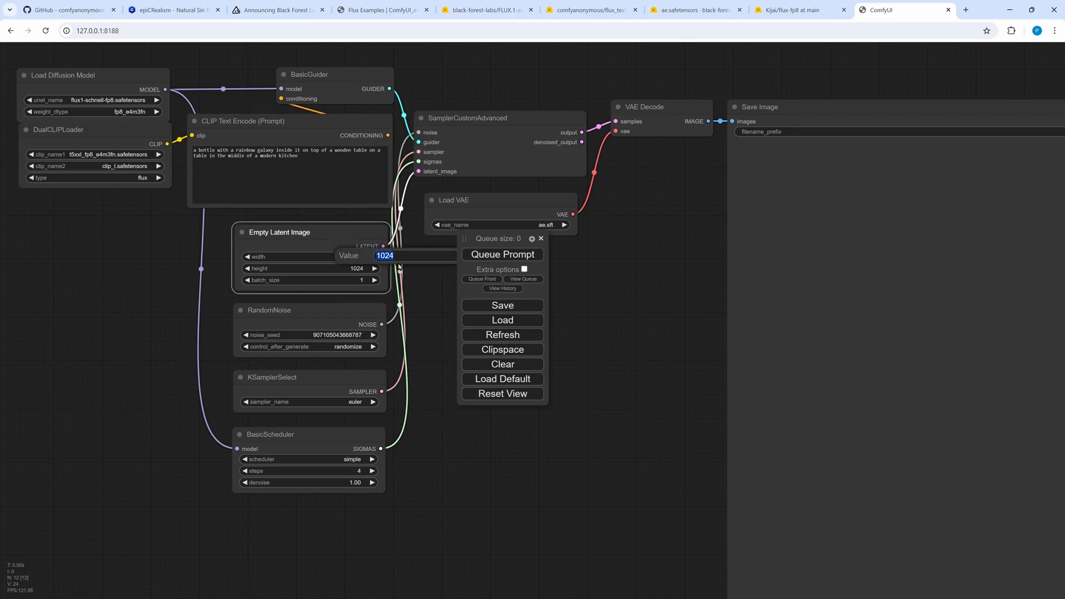
pyautogui.write('1024')
pyautogui.press('Return')
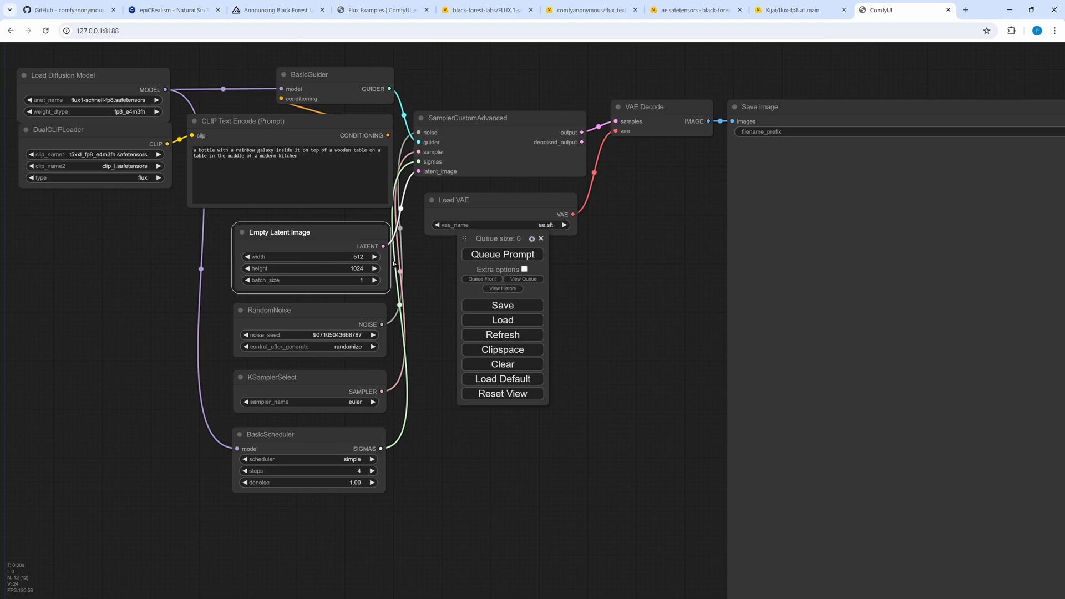
pyautogui.click(367, 268)
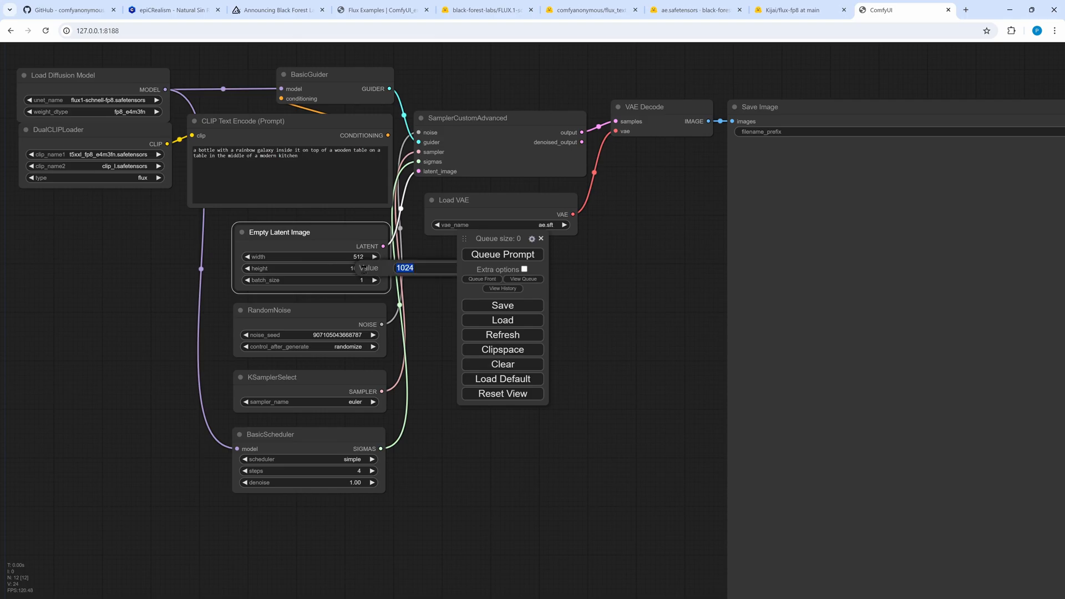
pyautogui.write('512')
pyautogui.press('Return')
# Queue the bottle prompt and check its execution progress and time in the command prompt window, minimizing that window when finished.
pyautogui.moveTo(466, 239)
pyautogui.mouseDown()
pyautogui.moveTo(482, 231)
pyautogui.moveTo(470, 246)
pyautogui.mouseUp()
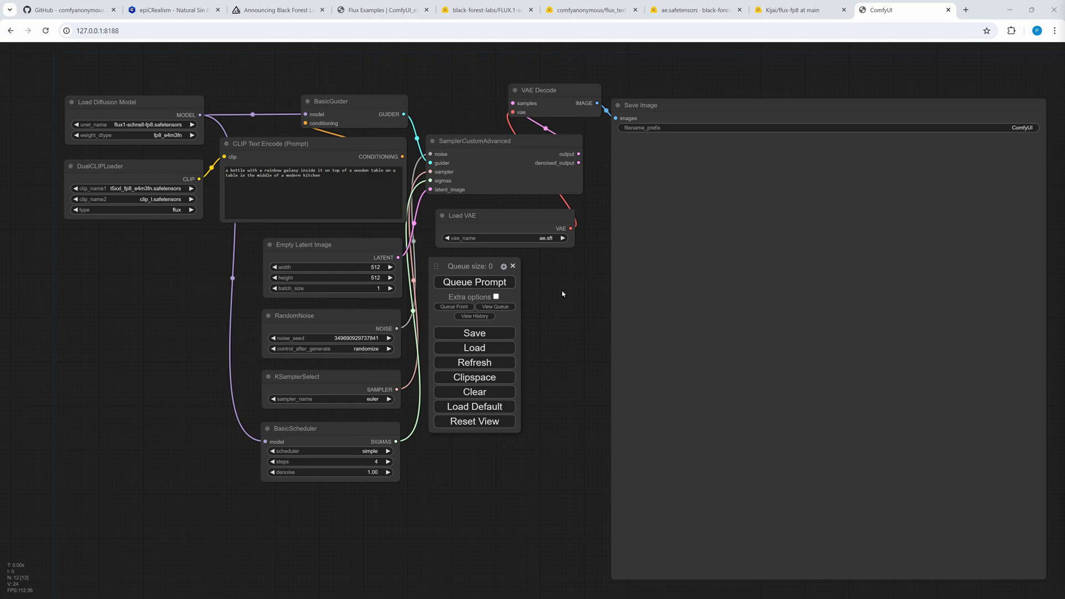
pyautogui.click(471, 282)
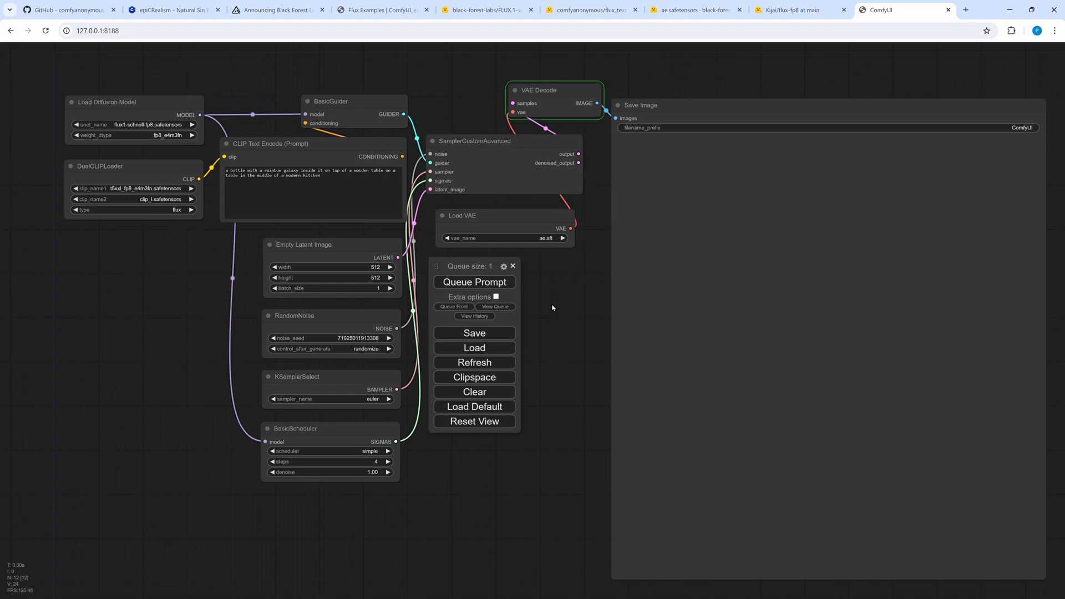
pyautogui.hotkey('alt', 'Tab')
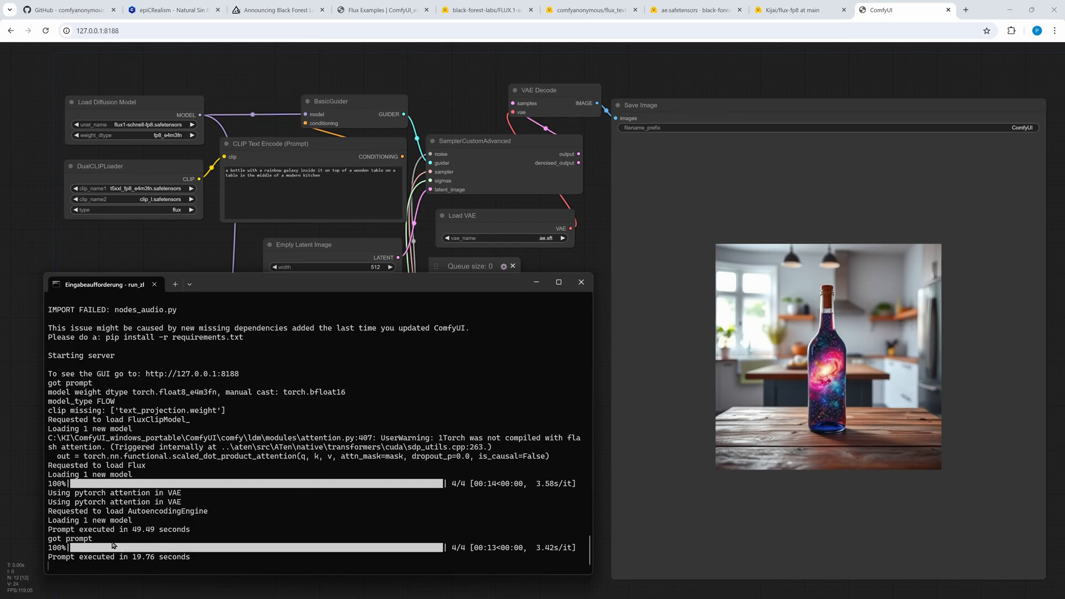
pyautogui.click(536, 282)
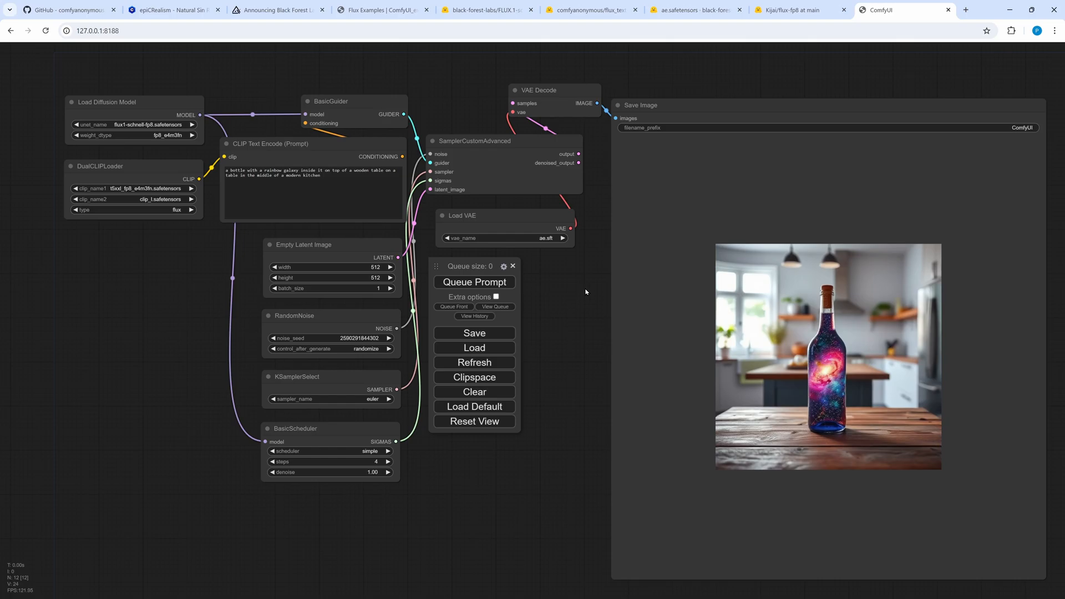
# Set control_after_generate in the RandomNoise node of the armored-woman workflow to fixed.
pyautogui.moveTo(754, 241); pyautogui.dragTo(559, 312)
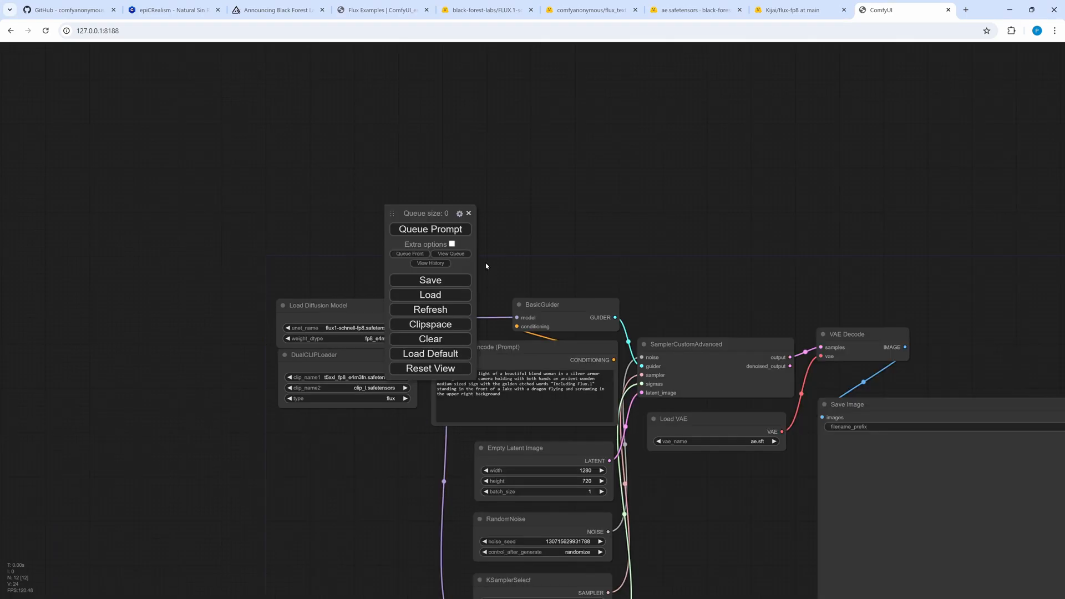
pyautogui.scroll(5, 486, 265)
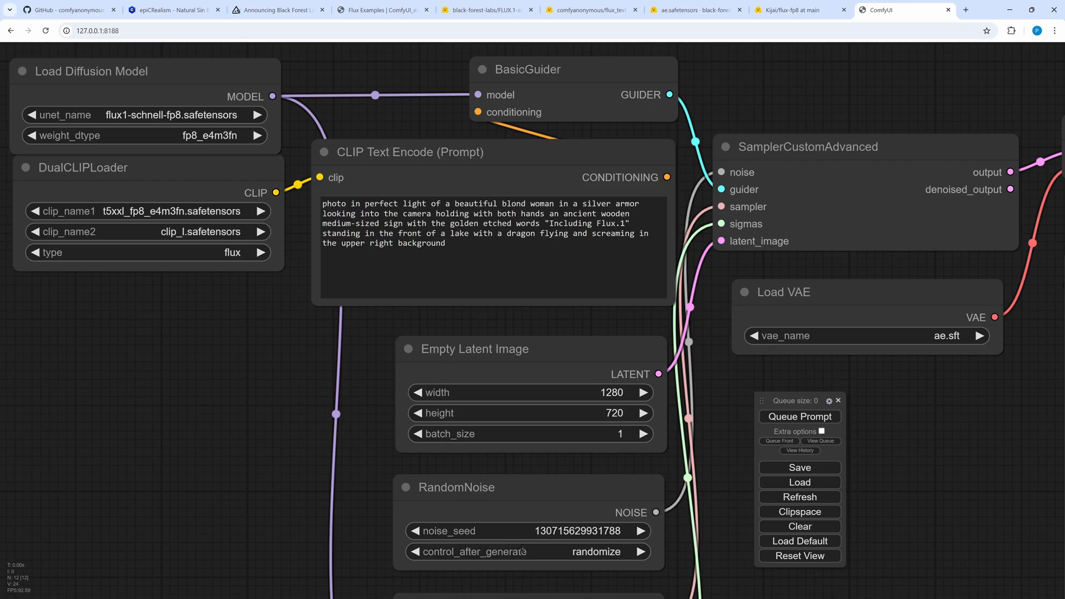
pyautogui.moveTo(582, 504); pyautogui.dragTo(570, 337)
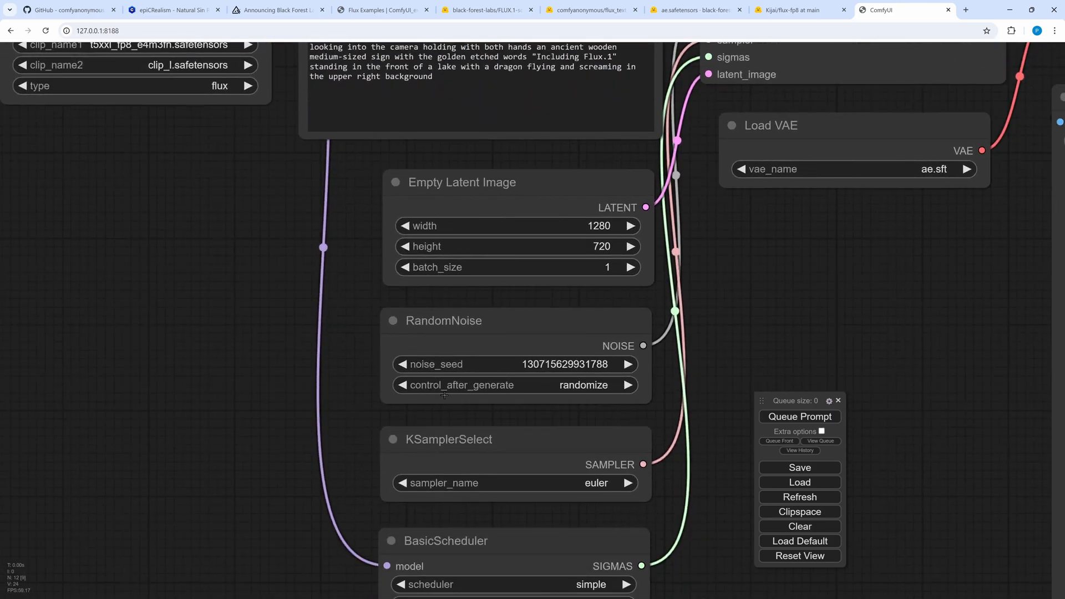
pyautogui.click(574, 395)
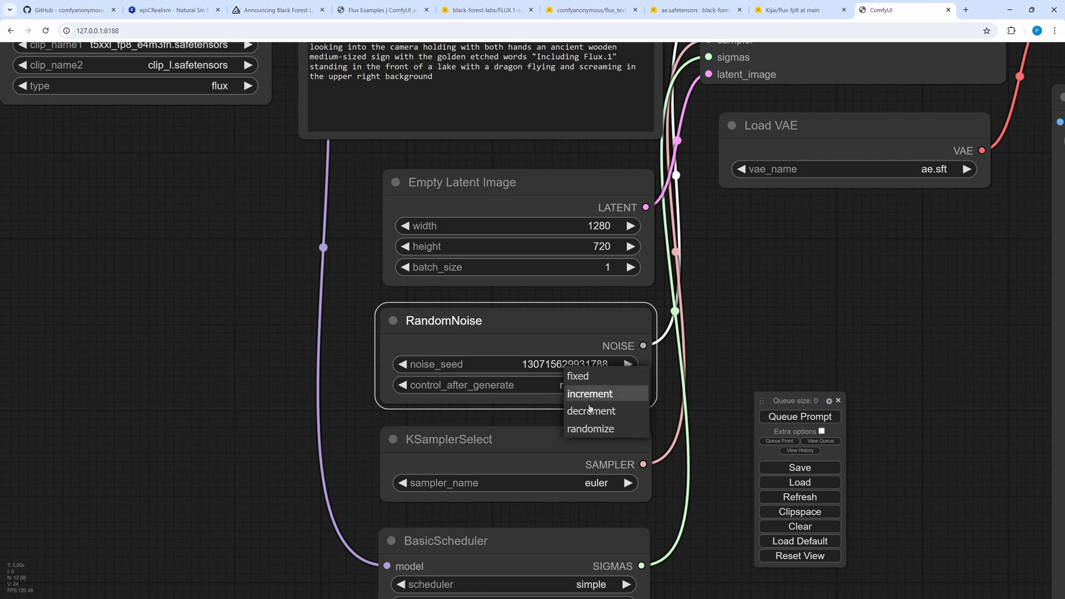
pyautogui.click(582, 378)
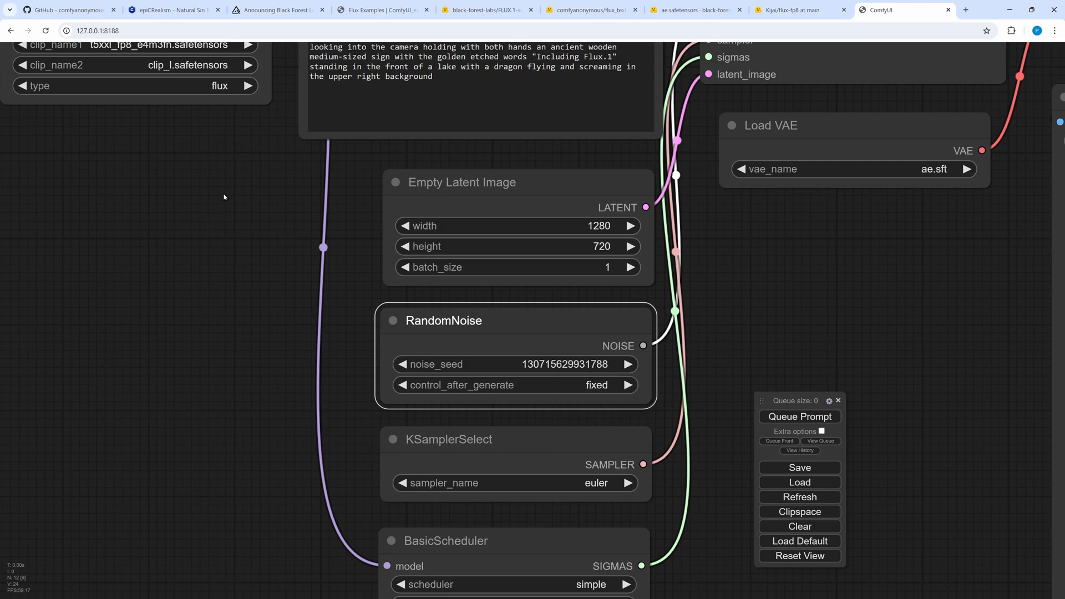
# Try the increment option for control_after_generate in the RandomNoise node, and return it to fixed.
pyautogui.moveTo(224, 197); pyautogui.dragTo(236, 359)
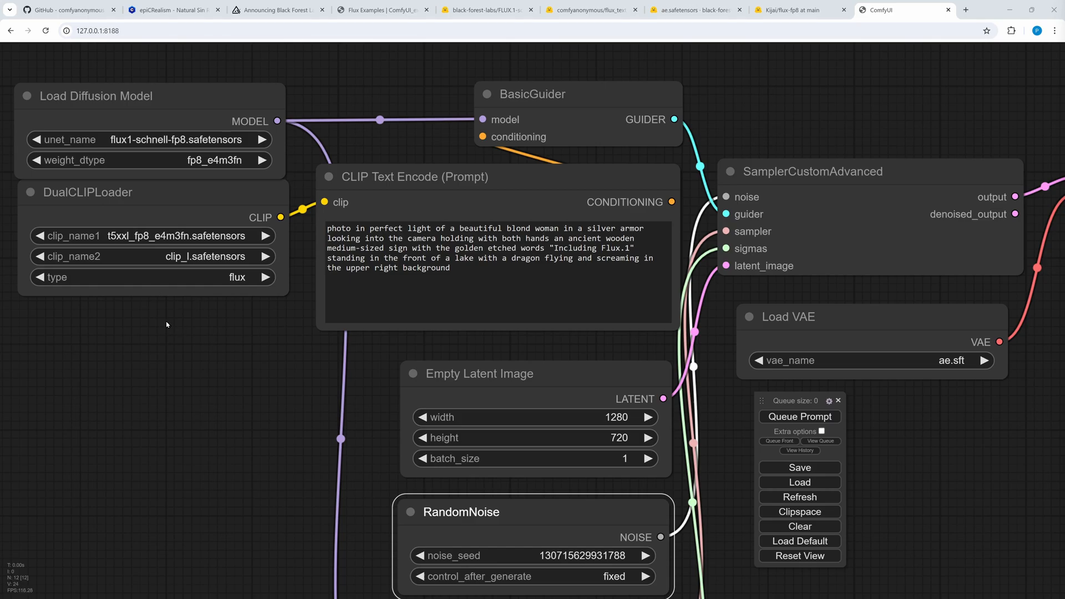
pyautogui.scroll(-5, 238, 432)
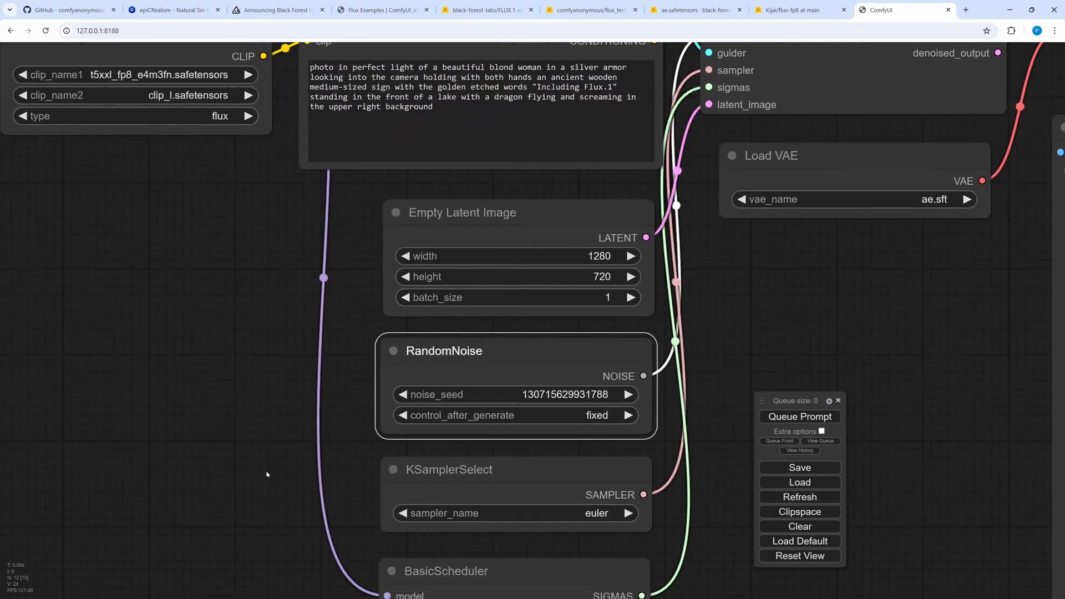
pyautogui.click(603, 416)
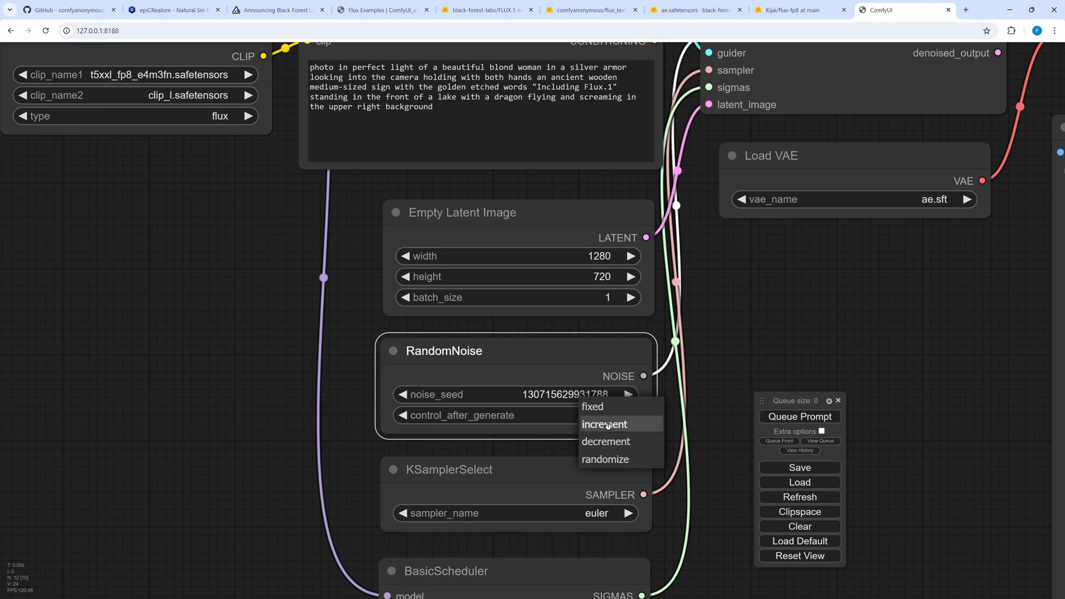
pyautogui.click(608, 425)
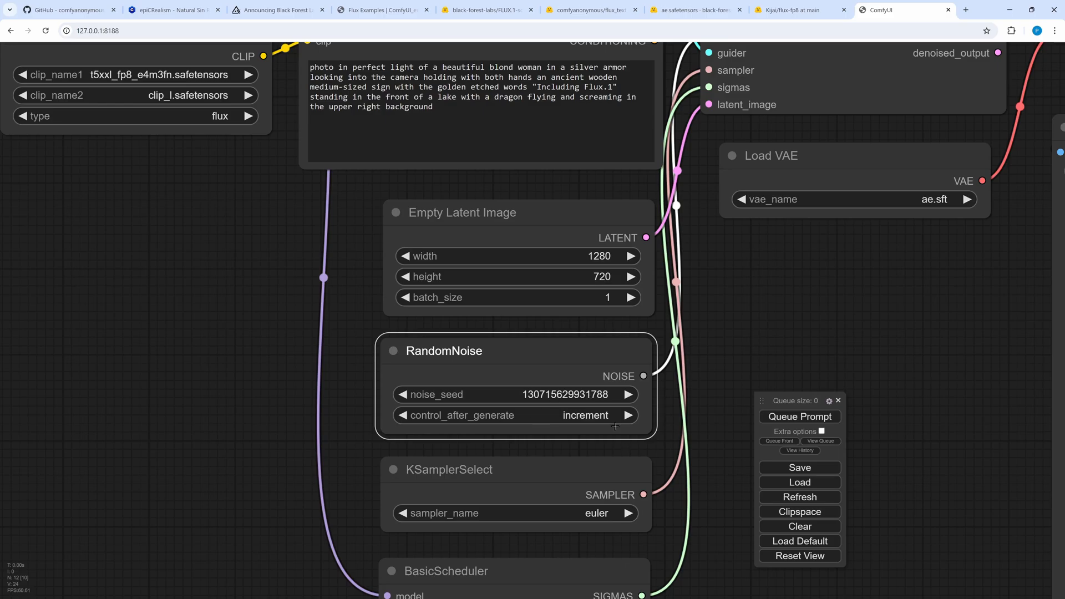
pyautogui.click(400, 395)
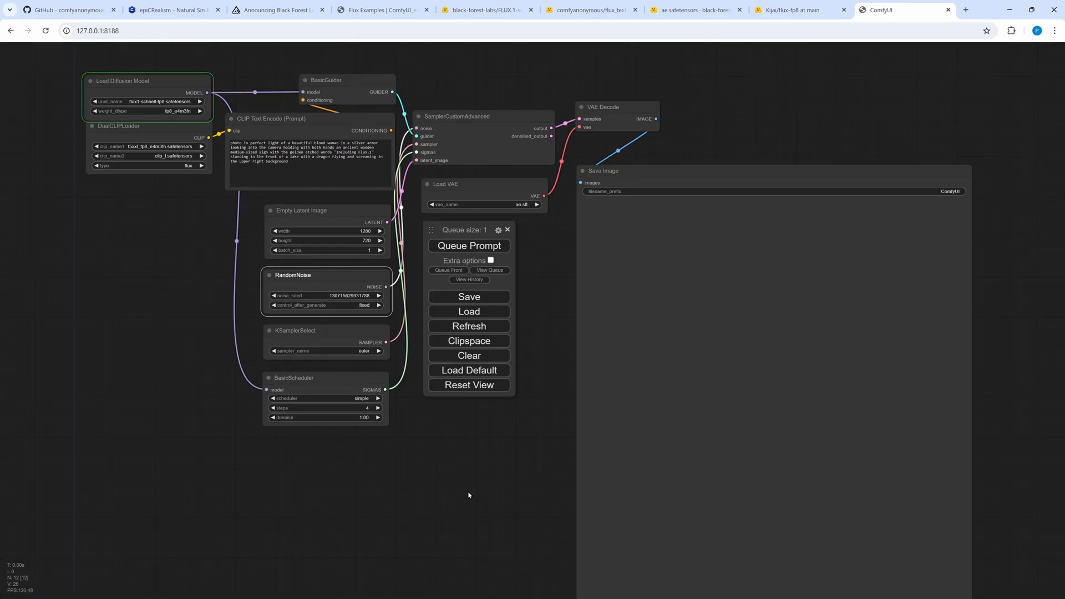
# Examine the generated image of the woman holding the sign, moving the floating queue menu clear of it.
pyautogui.scroll(5, 577, 488)
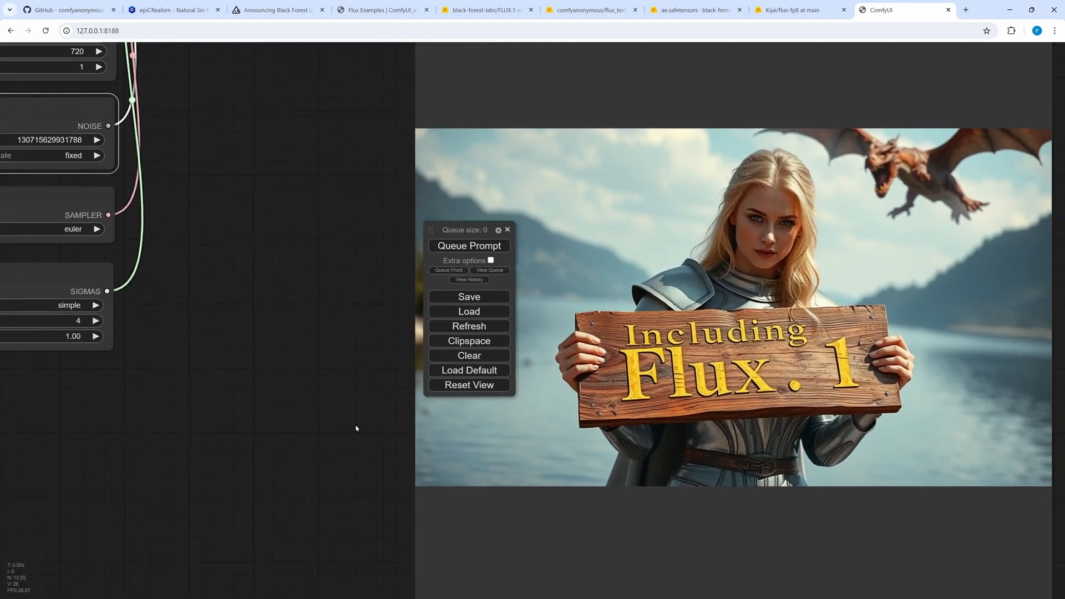
pyautogui.moveTo(356, 428); pyautogui.dragTo(311, 427)
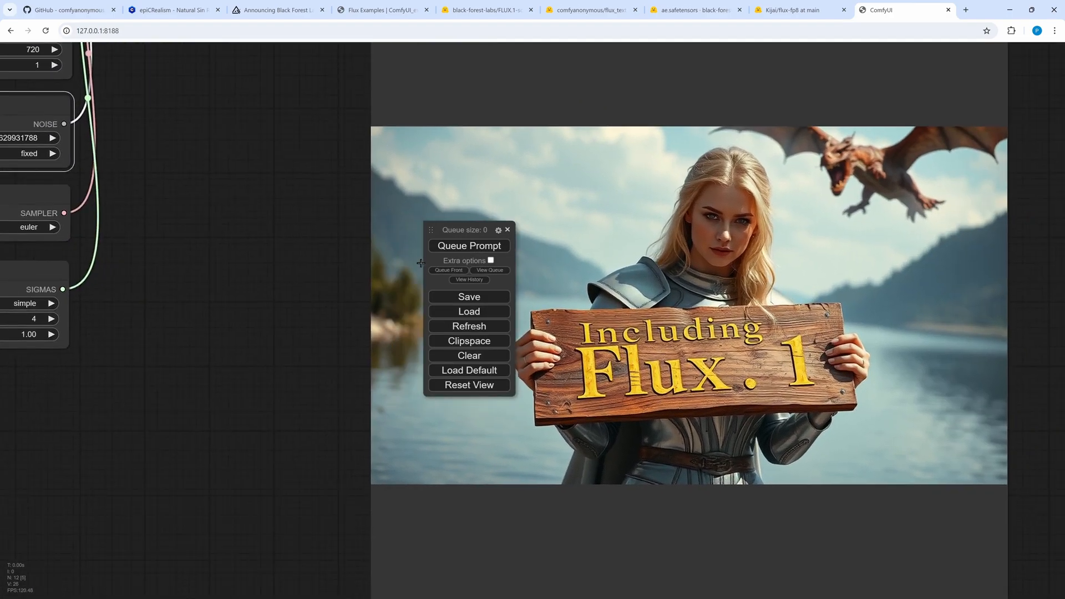
pyautogui.moveTo(456, 232); pyautogui.dragTo(154, 343)
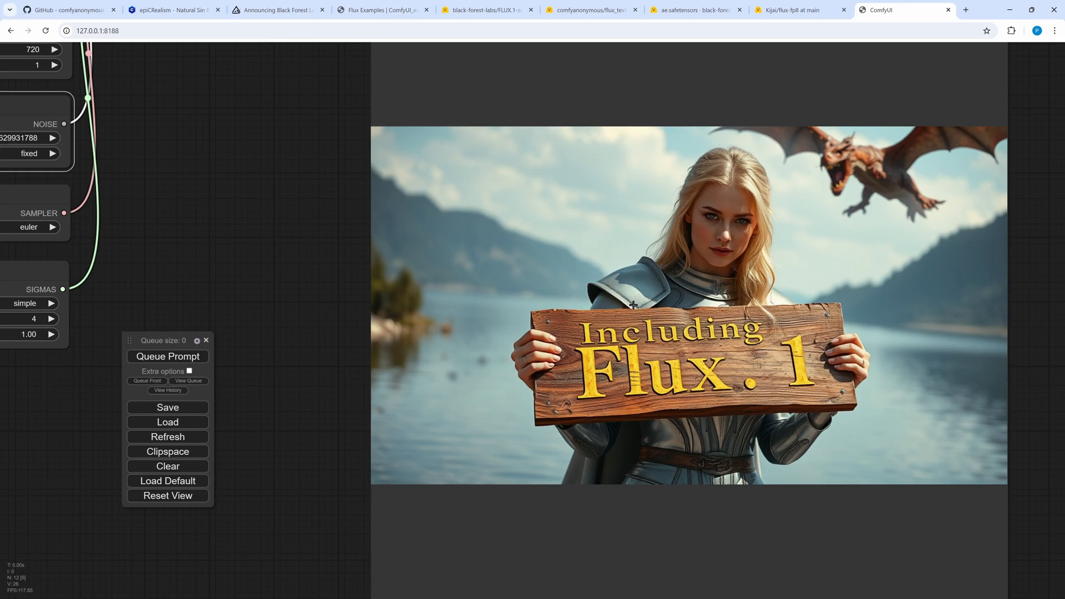
# Set unet_name in the Load Diffusion Model node to flux1-schnell.sft and weight_dtype to default.
pyautogui.scroll(-4, 581, 235)
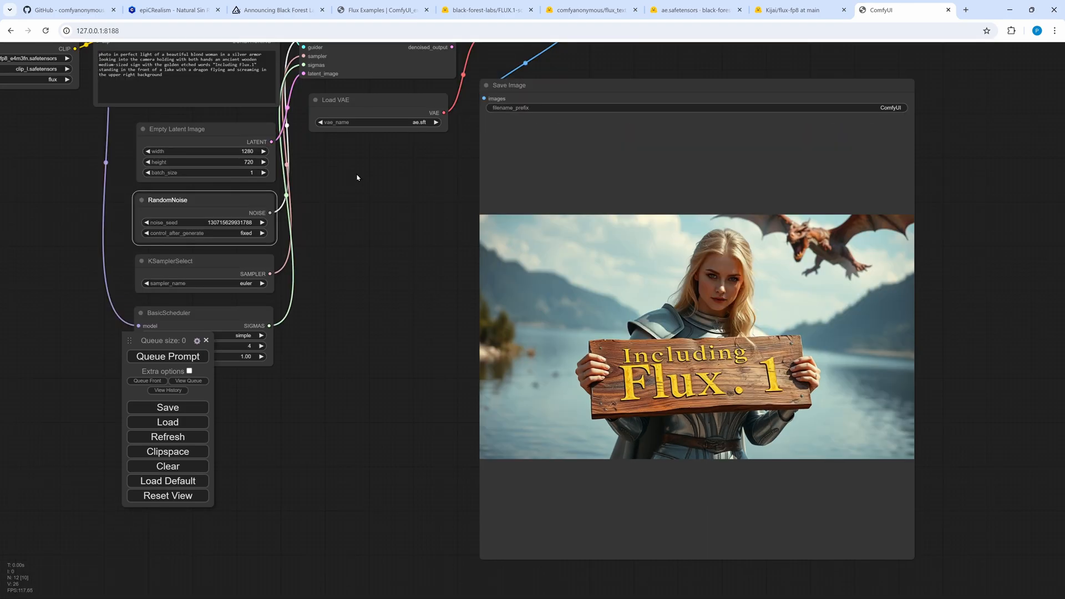
pyautogui.moveTo(340, 202); pyautogui.dragTo(483, 313)
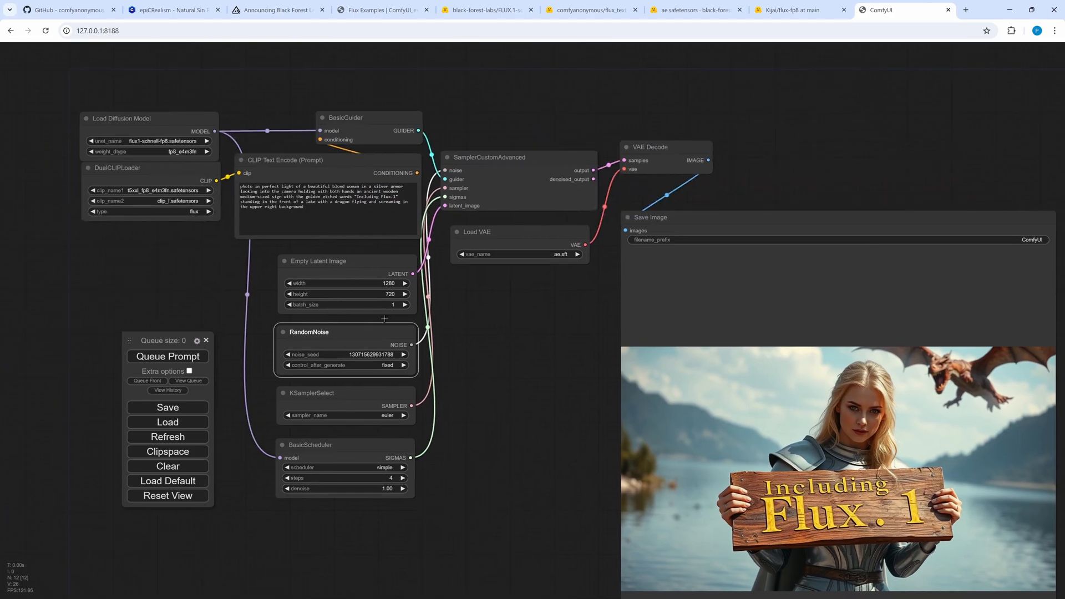
pyautogui.scroll(-1, 213, 280)
pyautogui.moveTo(465, 350); pyautogui.dragTo(405, 287)
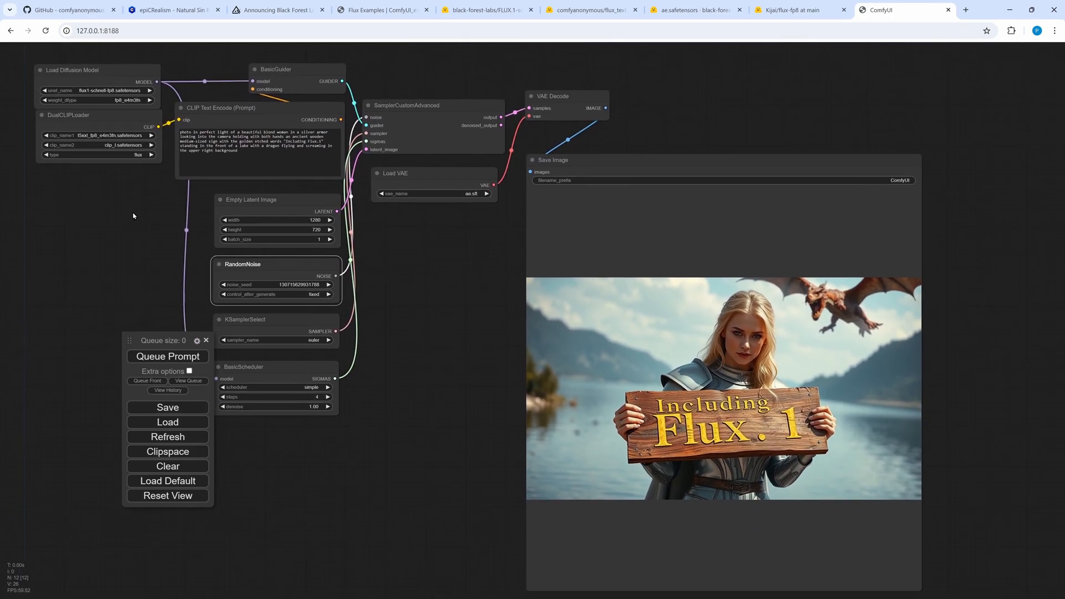
pyautogui.click(102, 93)
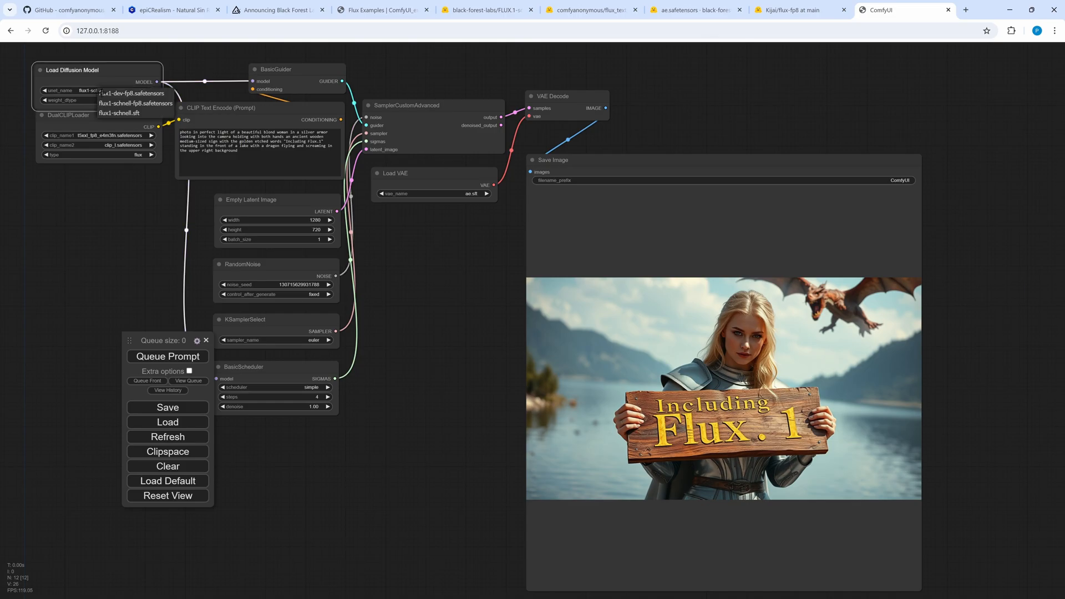
pyautogui.click(127, 114)
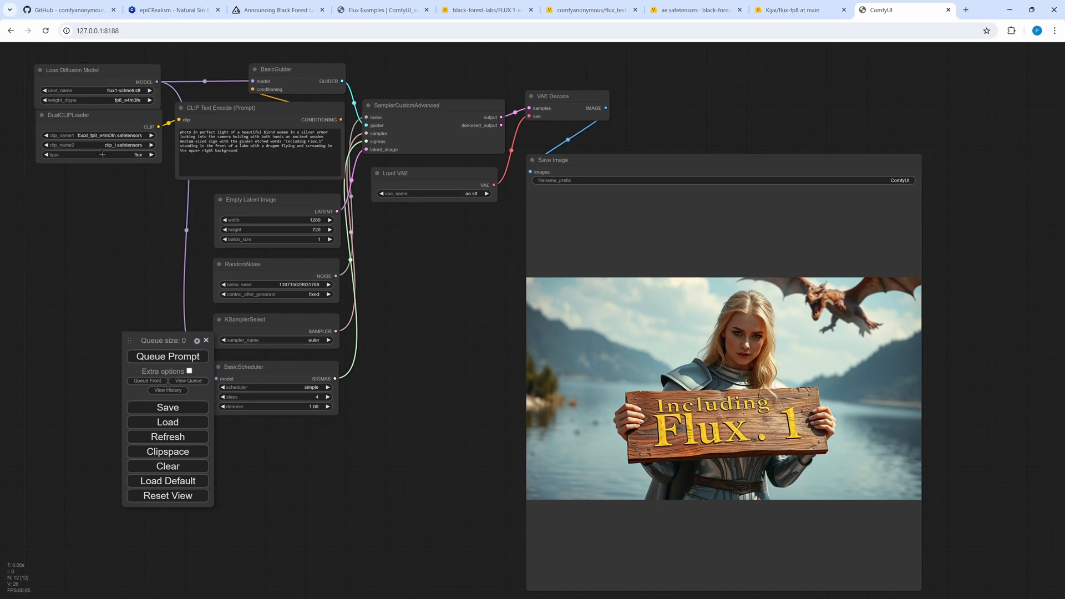
pyautogui.click(133, 101)
pyautogui.click(137, 102)
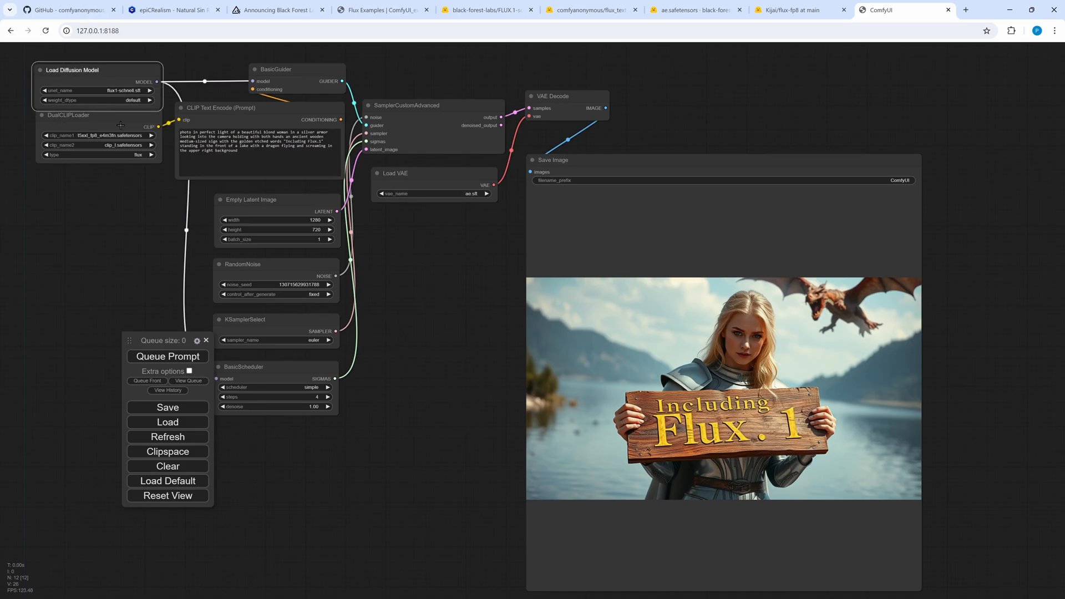
# Separate the DualCLIPLoader node from the Load Diffusion Model node and set its clip_name1 to t5xxl_fp16.safetensors.
pyautogui.moveTo(107, 118); pyautogui.dragTo(108, 131)
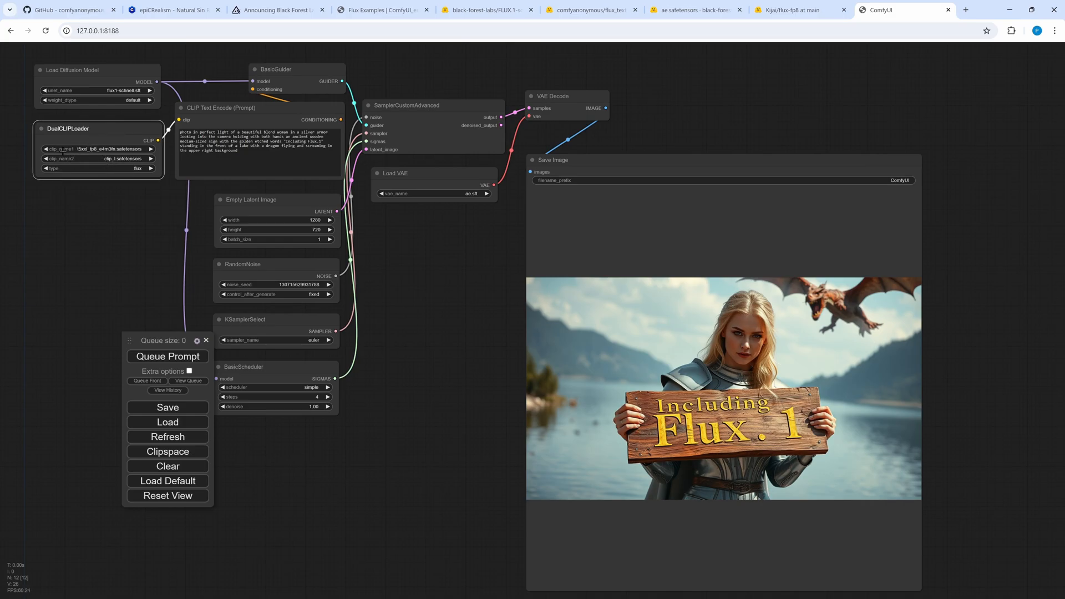
pyautogui.click(106, 148)
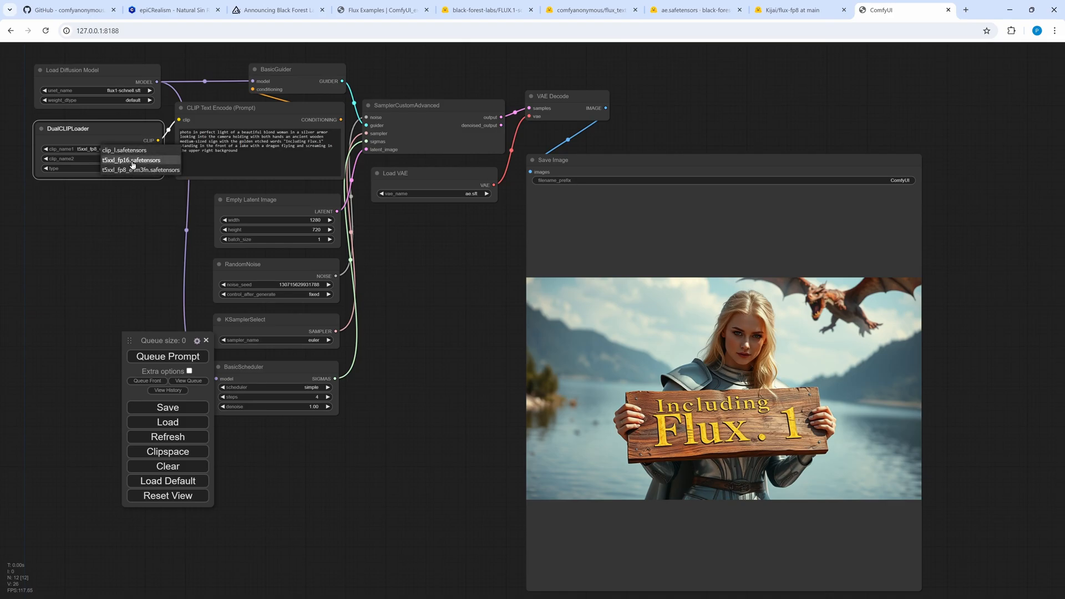
pyautogui.click(133, 161)
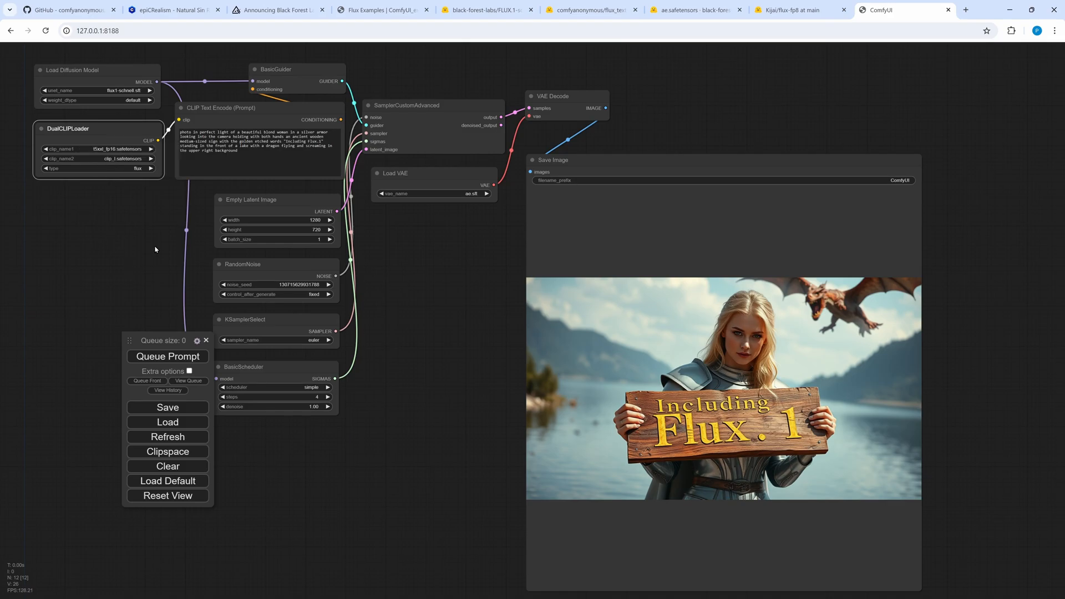
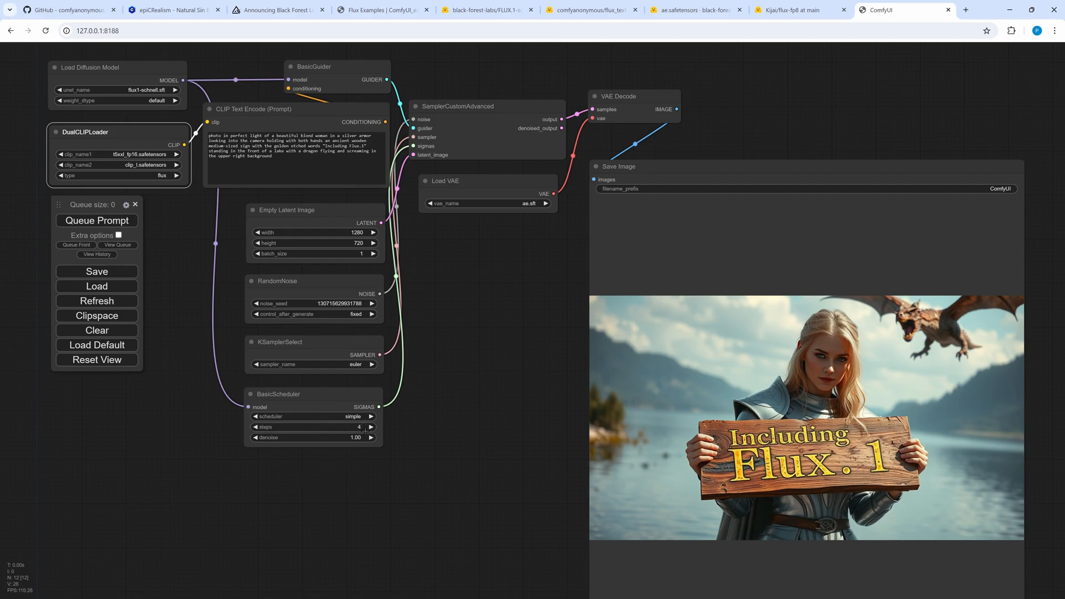
# Try 8 steps in the BasicScheduler node, and return the value to 4.
pyautogui.click(372, 427)
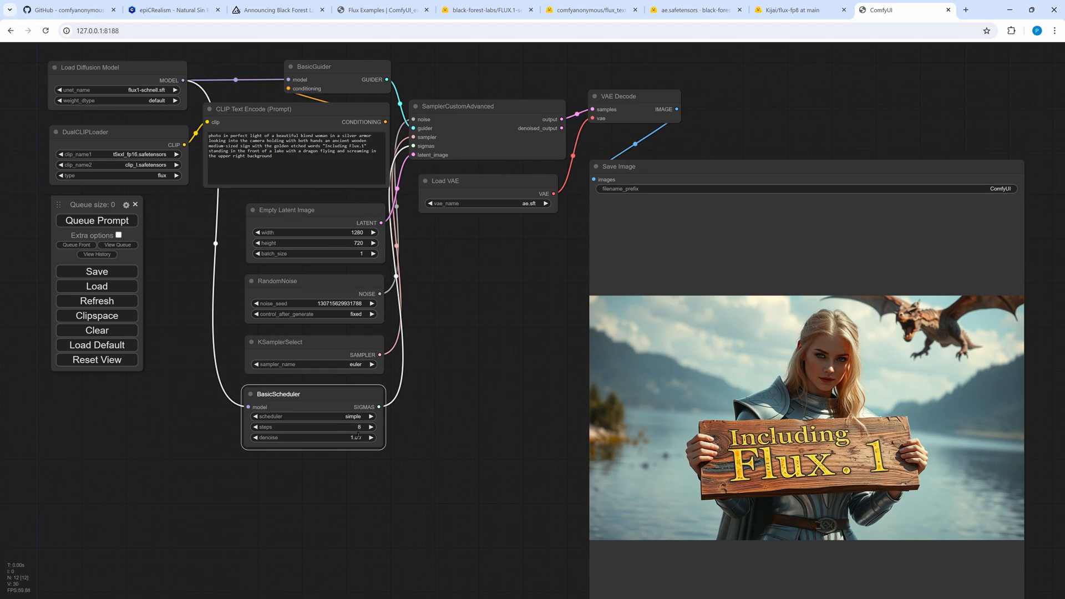
pyautogui.click(256, 426)
pyautogui.click(255, 427)
pyautogui.click(255, 427)
# Look through the available samplers for sampler_name in the KSamplerSelect node, keeping euler.
pyautogui.click(352, 365)
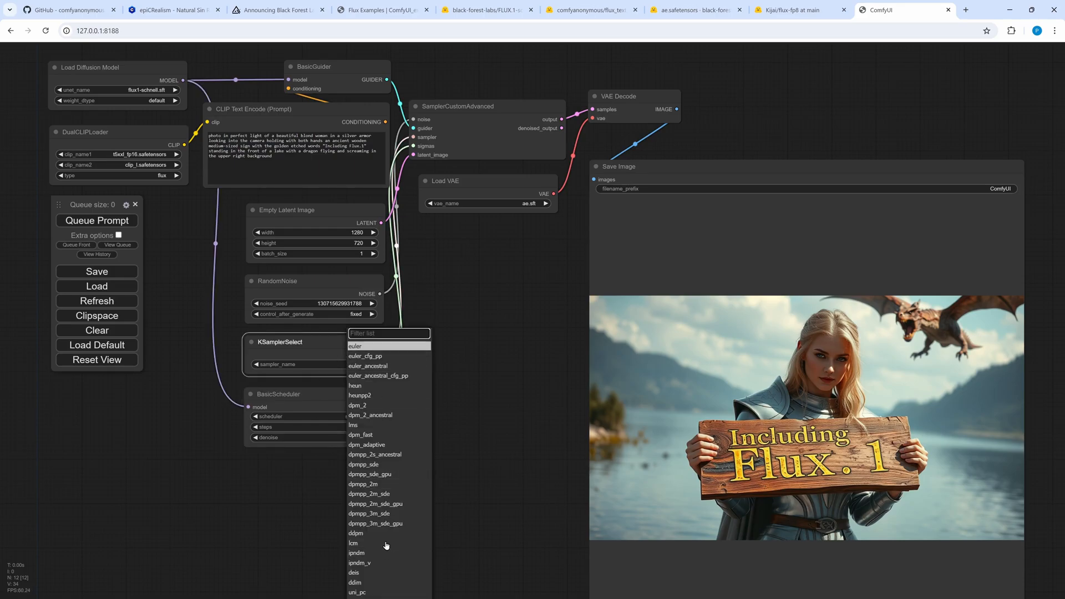
pyautogui.scroll(-3, 385, 547)
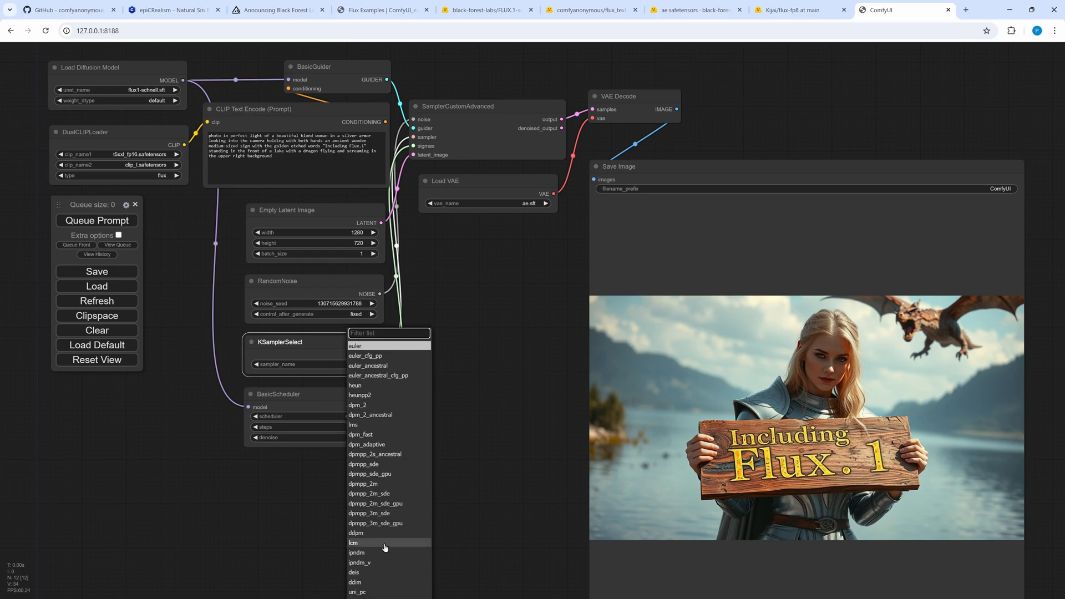
pyautogui.scroll(-3, 385, 548)
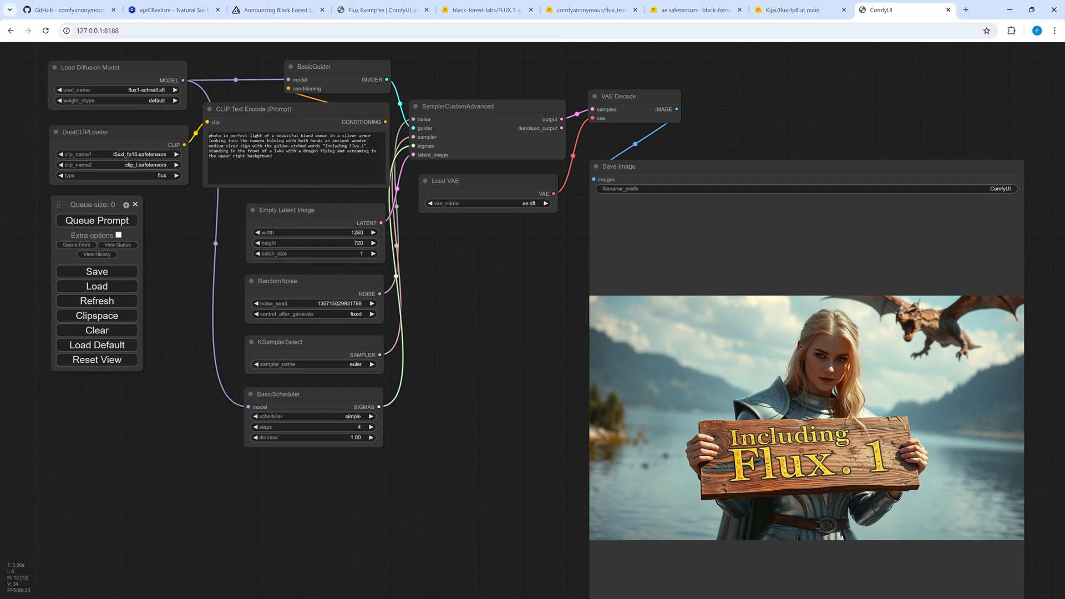
# Switch to the command prompt window to check the execution time of the latest prompt.
pyautogui.hotkey('alt', 'Tab')
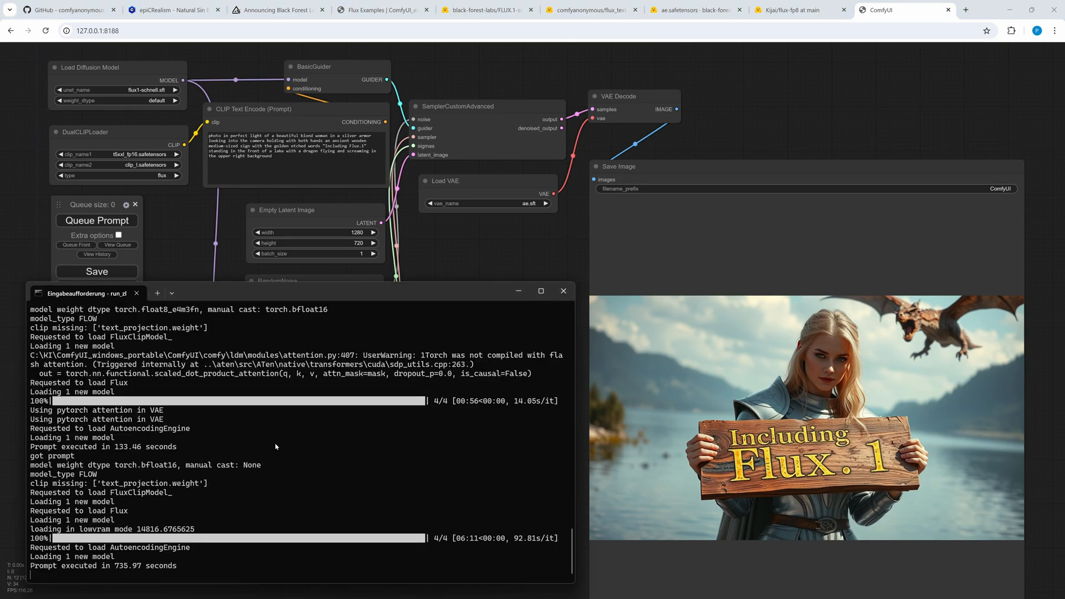